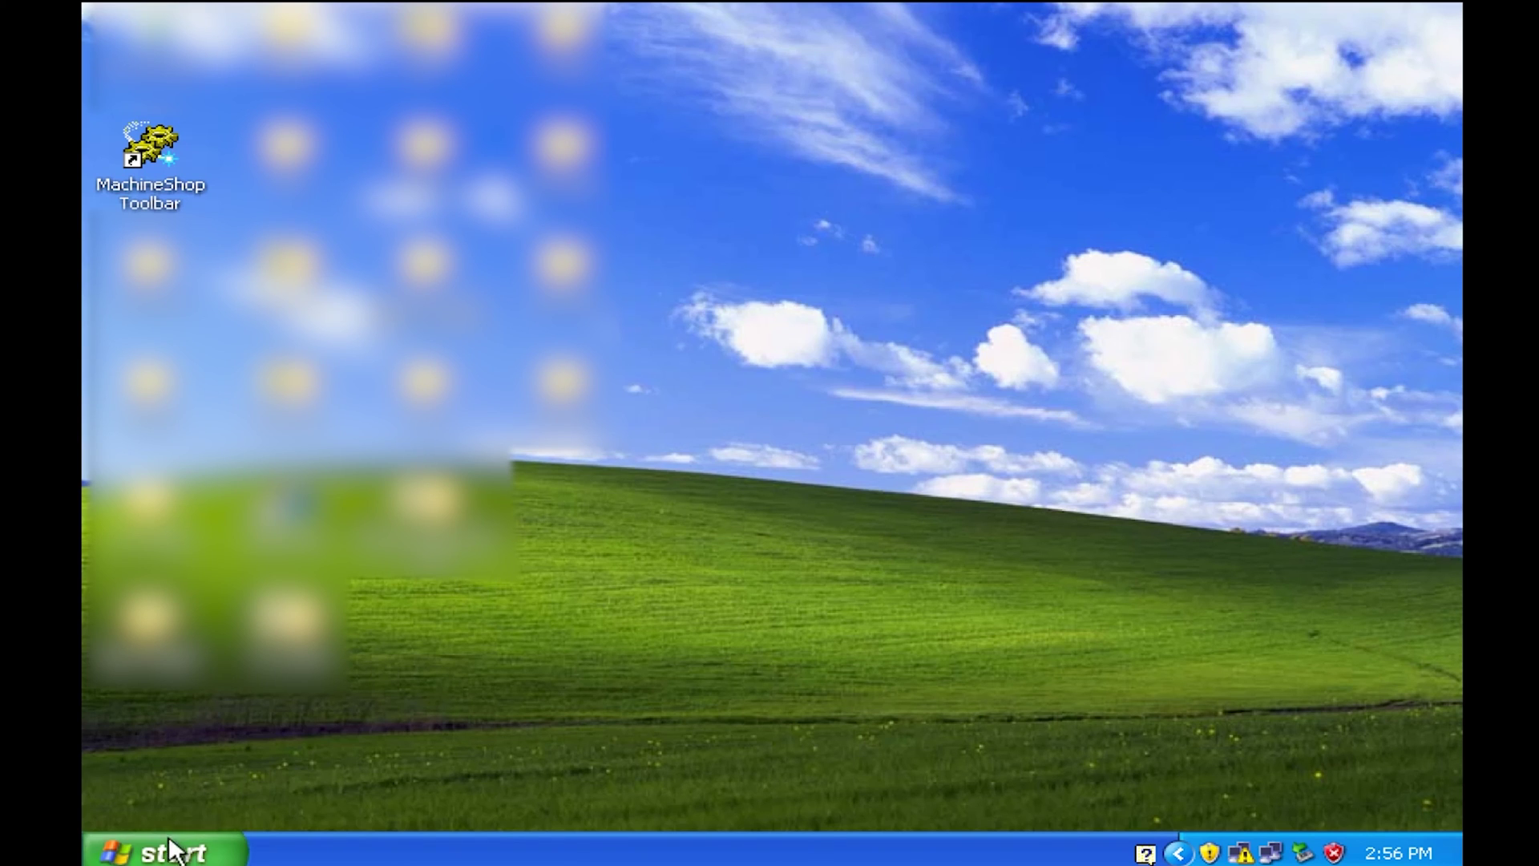
Step: Open the Start button's shortcut menu to explore the Start menu folder
right_click(170, 854)
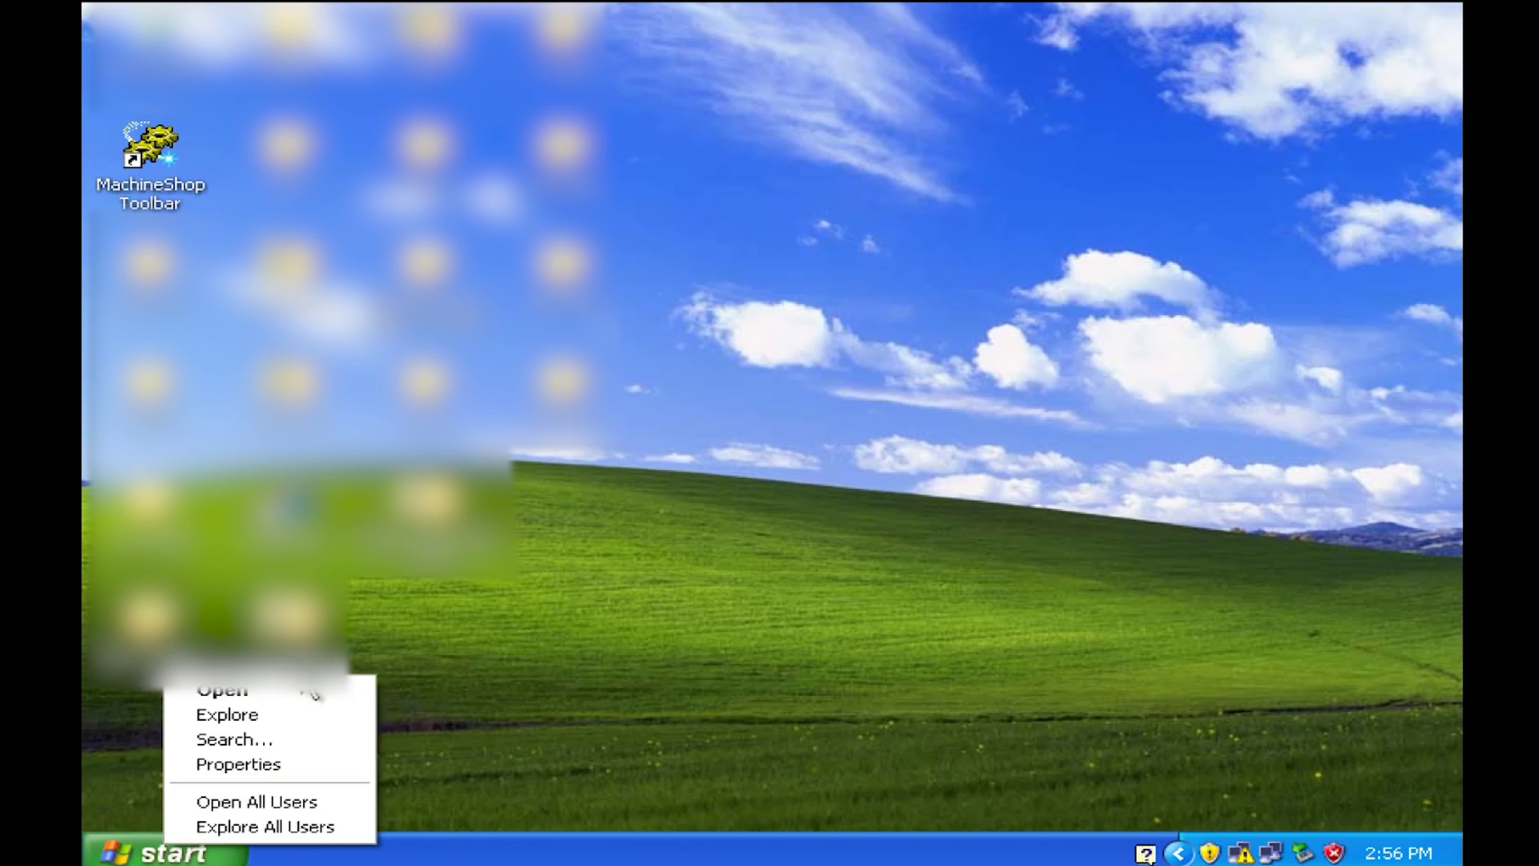
Step: Open Explorer and navigate to H:\INTERACT\appfiles\r5loader
click(270, 710)
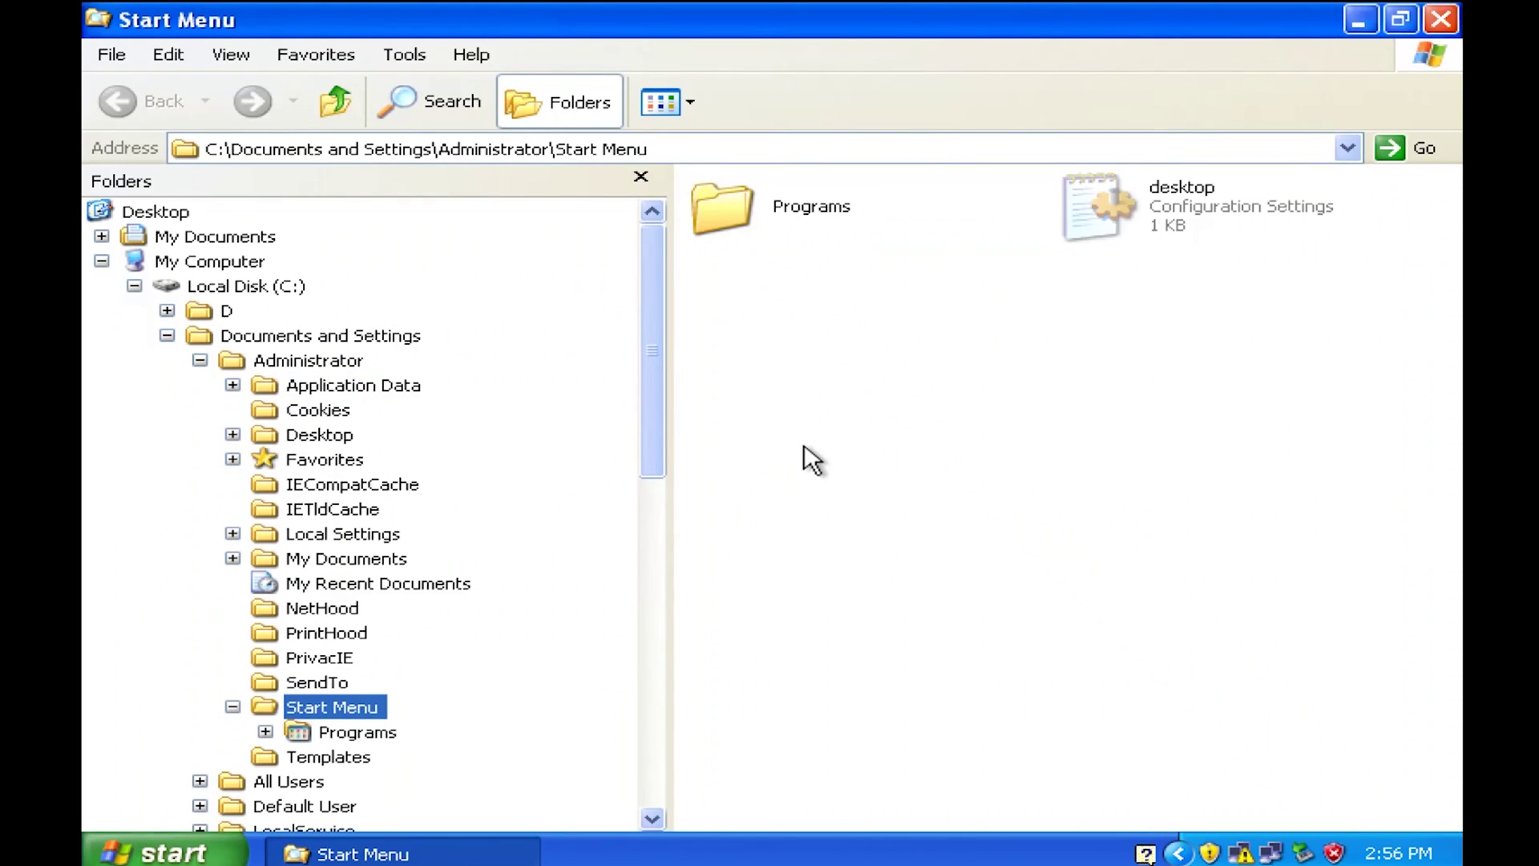
click(166, 335)
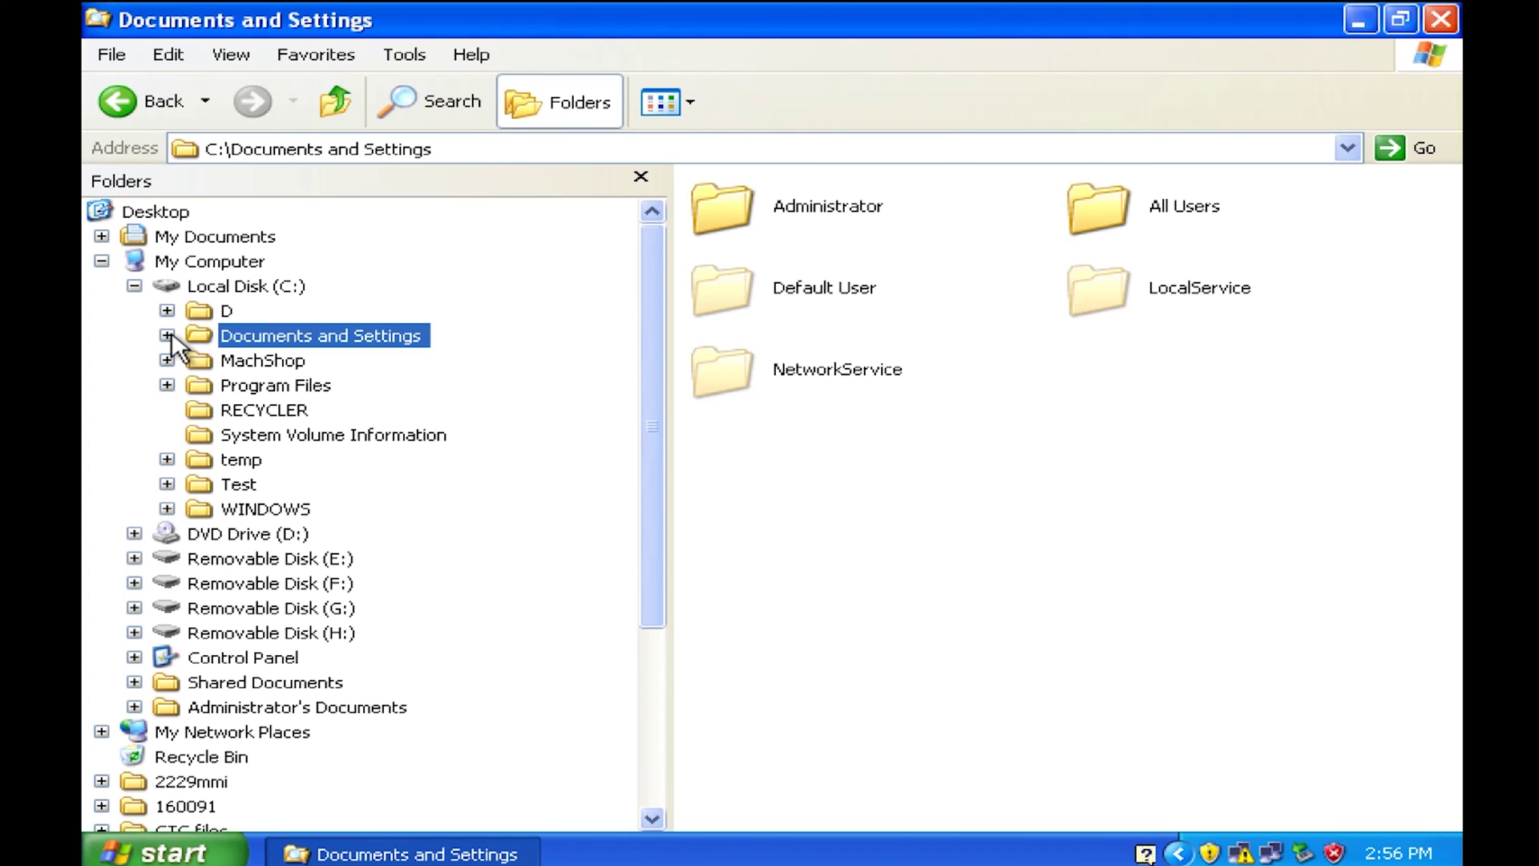
click(301, 630)
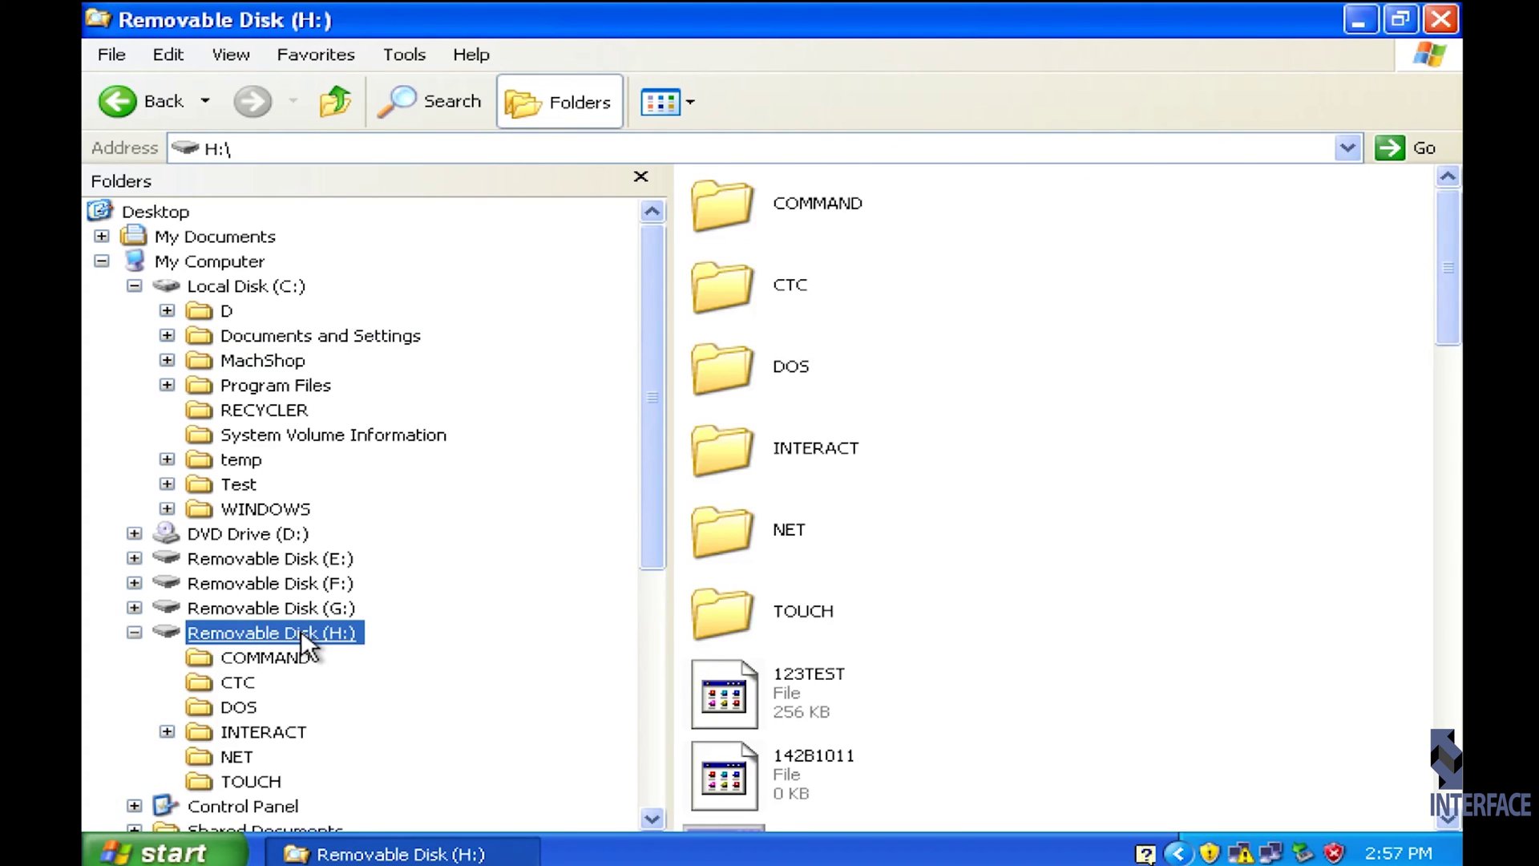
double_click(734, 454)
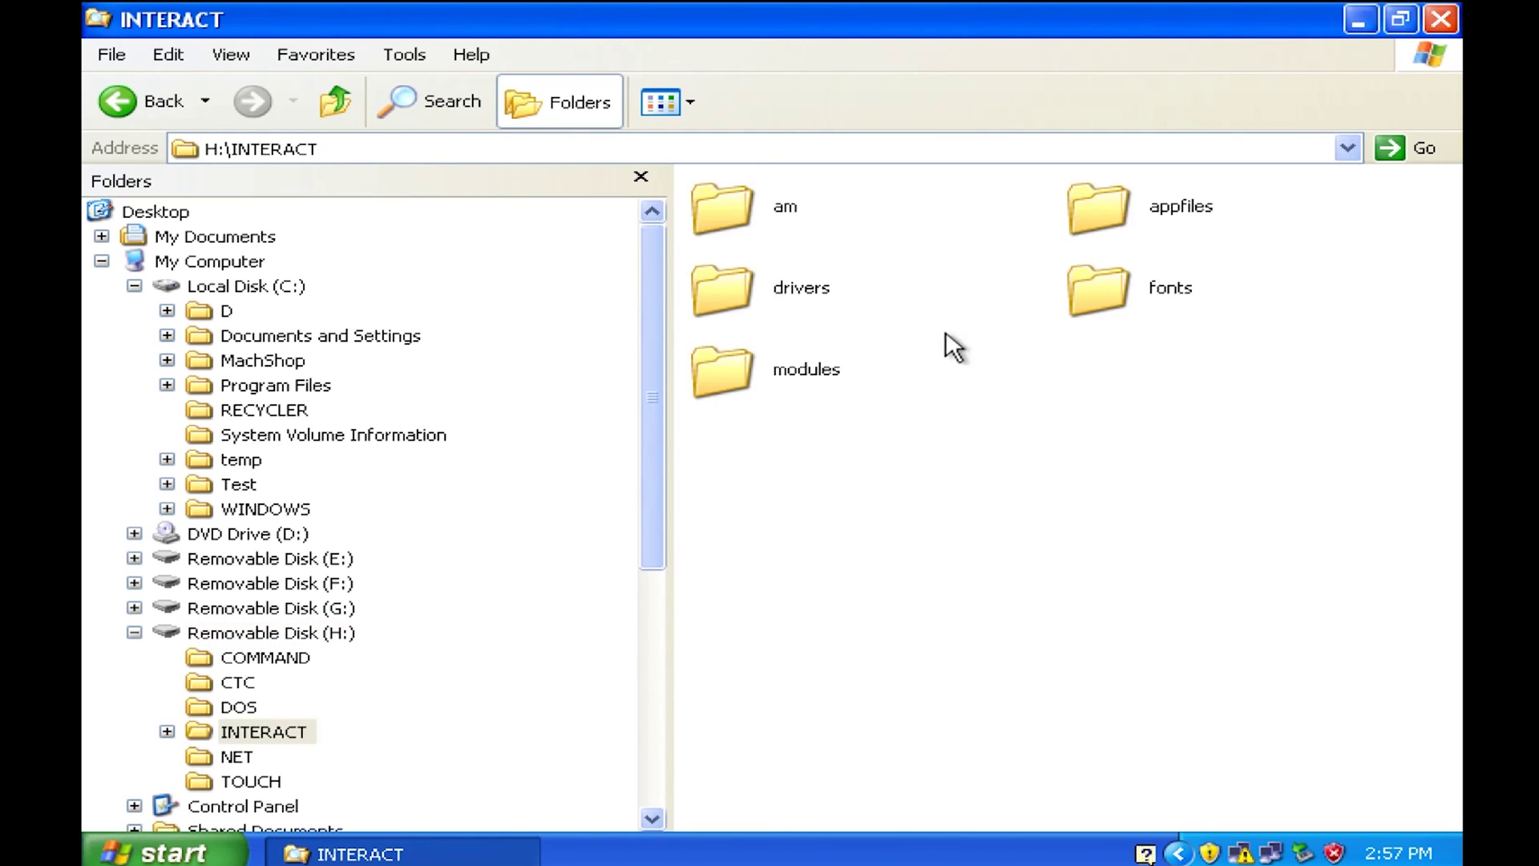
double_click(1120, 205)
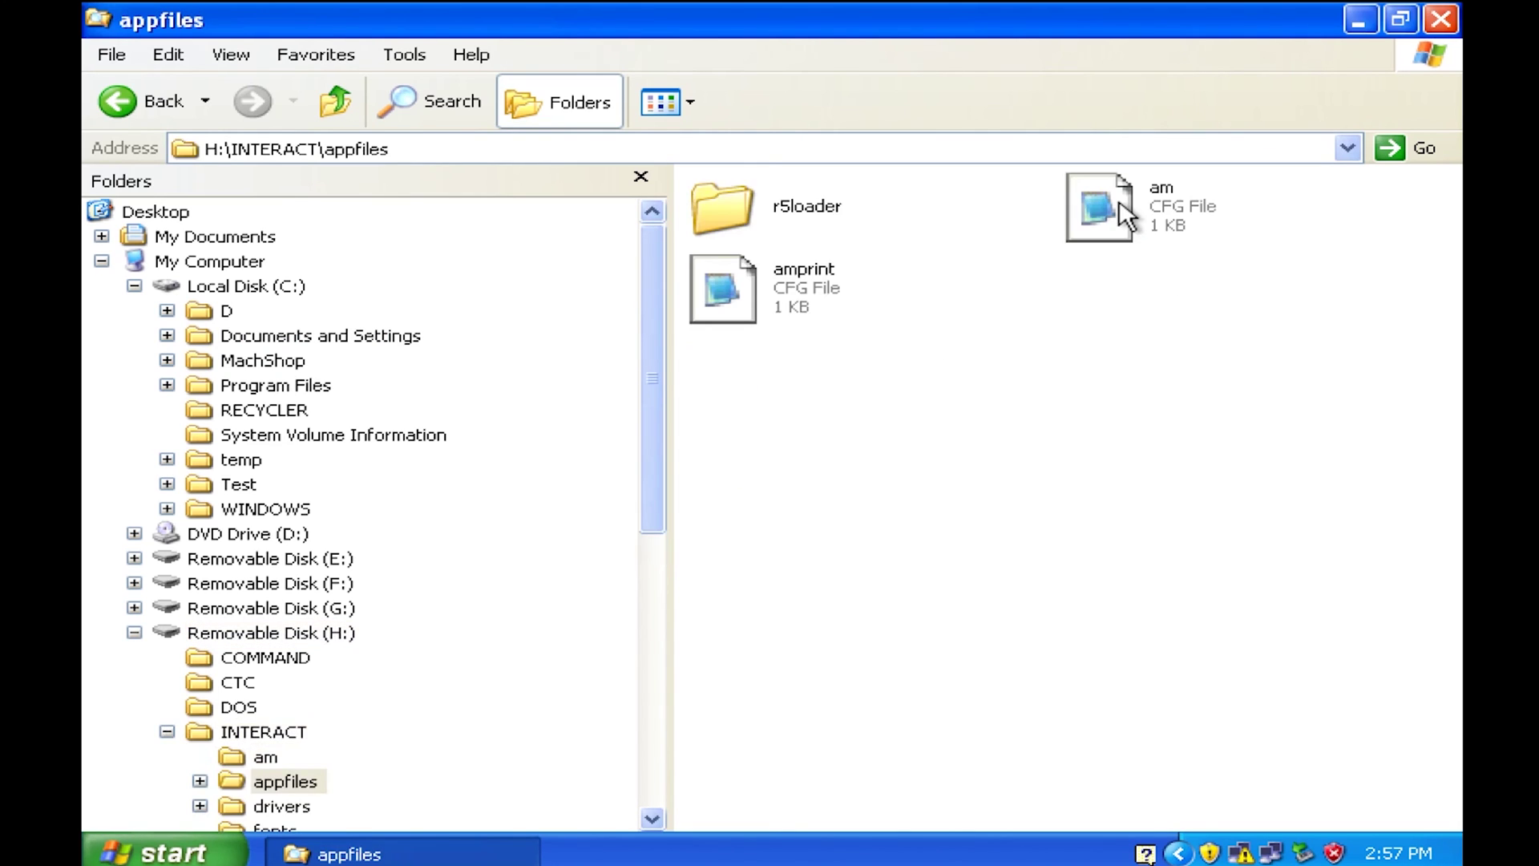
mouse_move(789, 227)
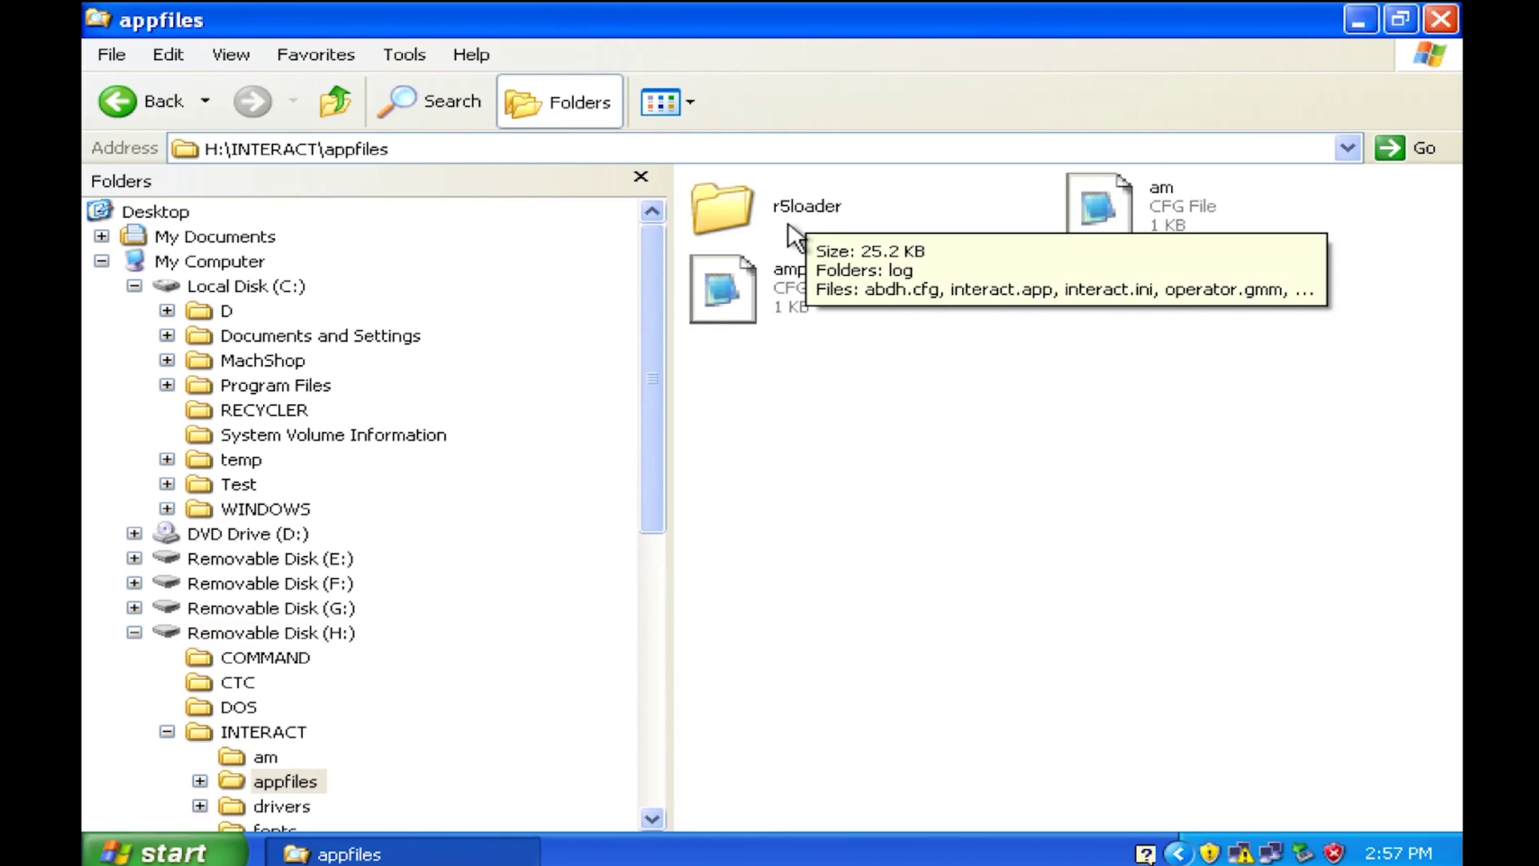
double_click(729, 199)
Step: Copy the twelve files from abdh through sensors.trd, then minimize the window
click(1180, 208)
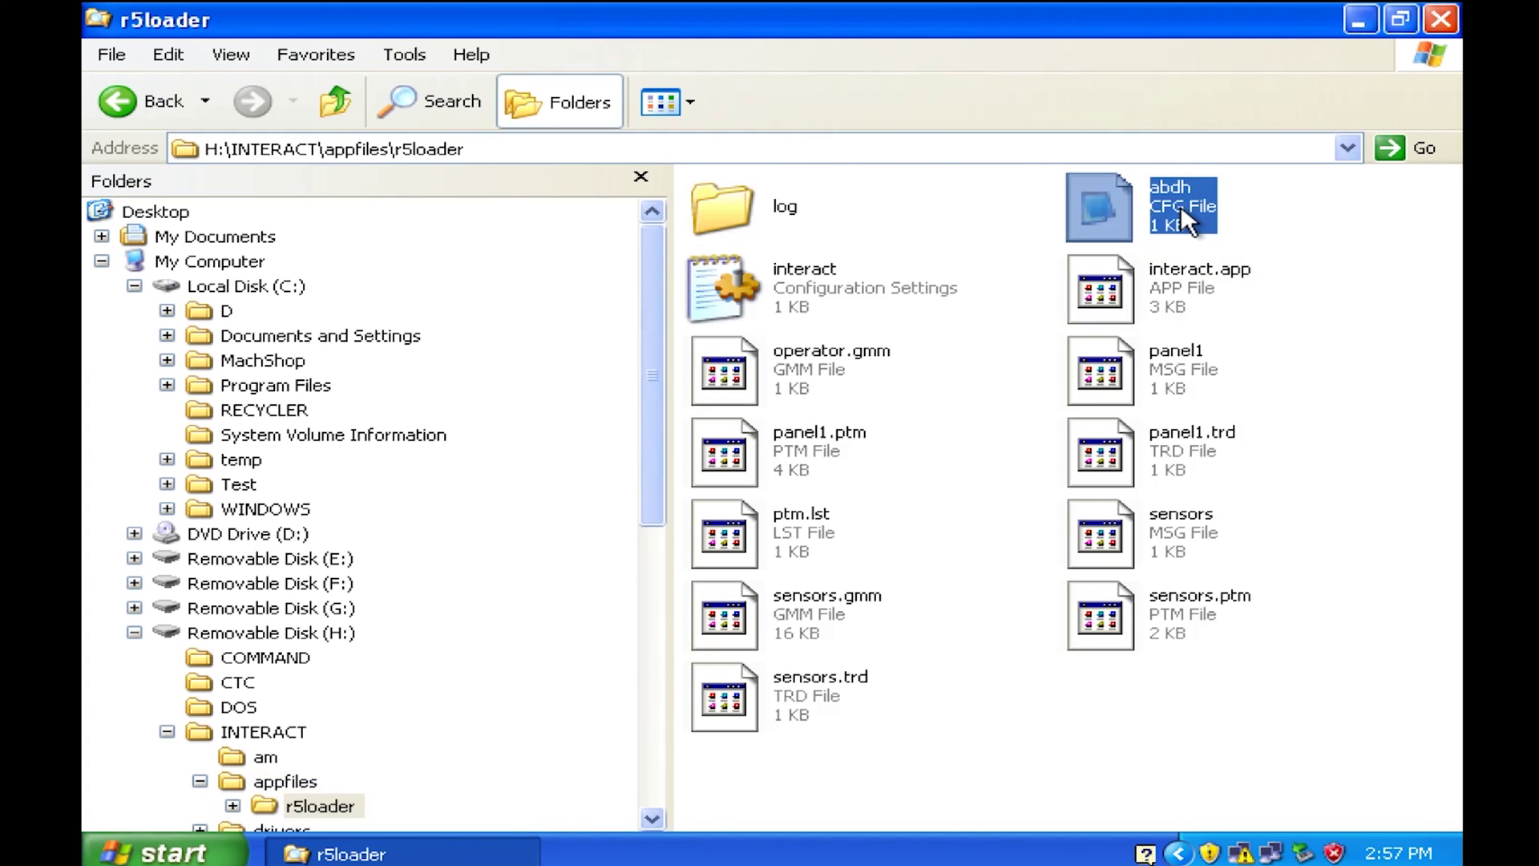
shift+click(812, 669)
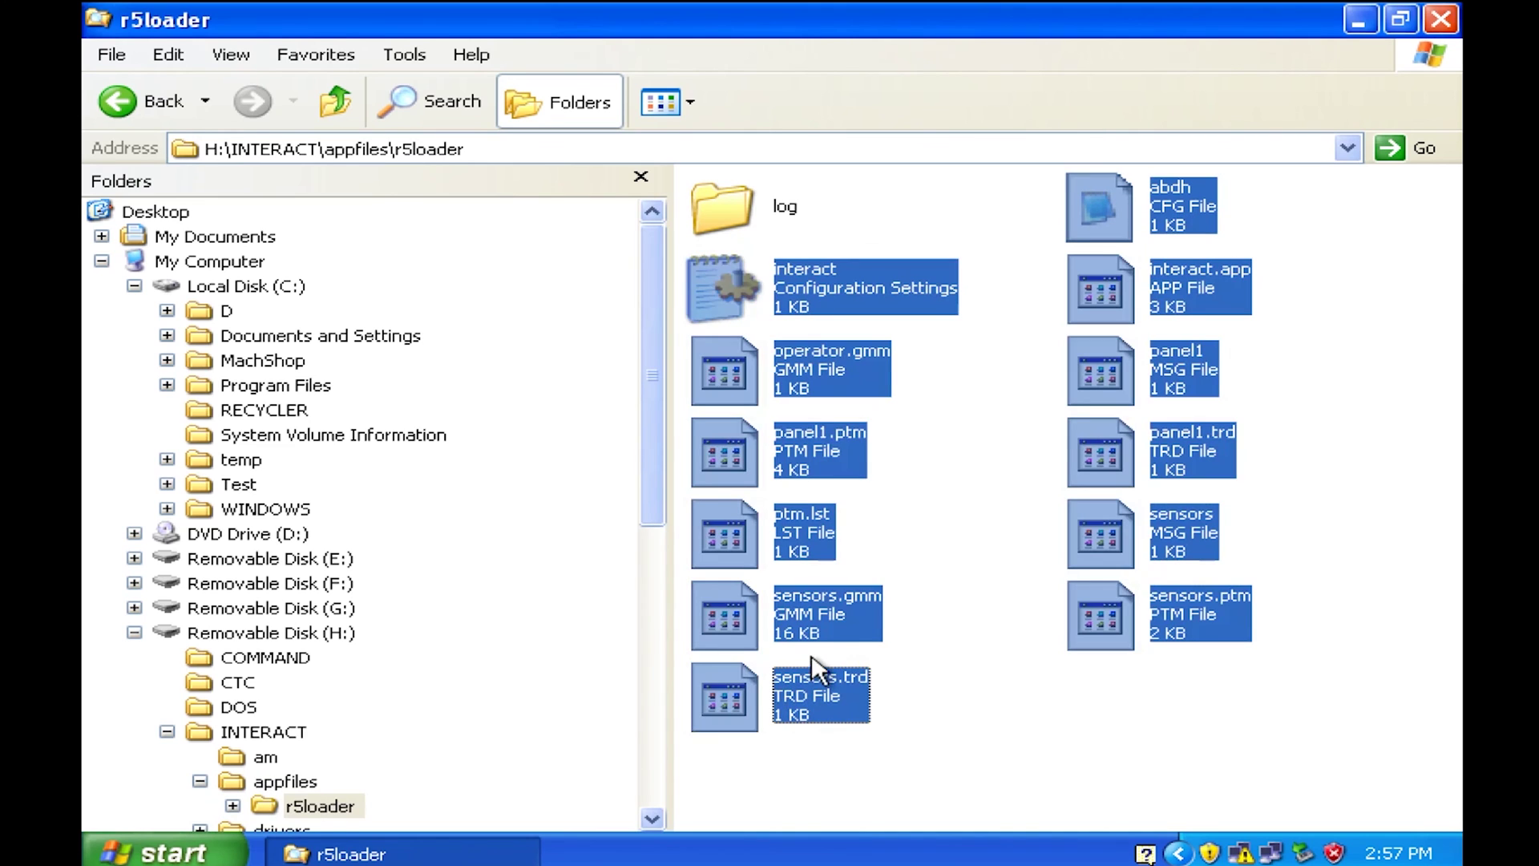
right_click(844, 612)
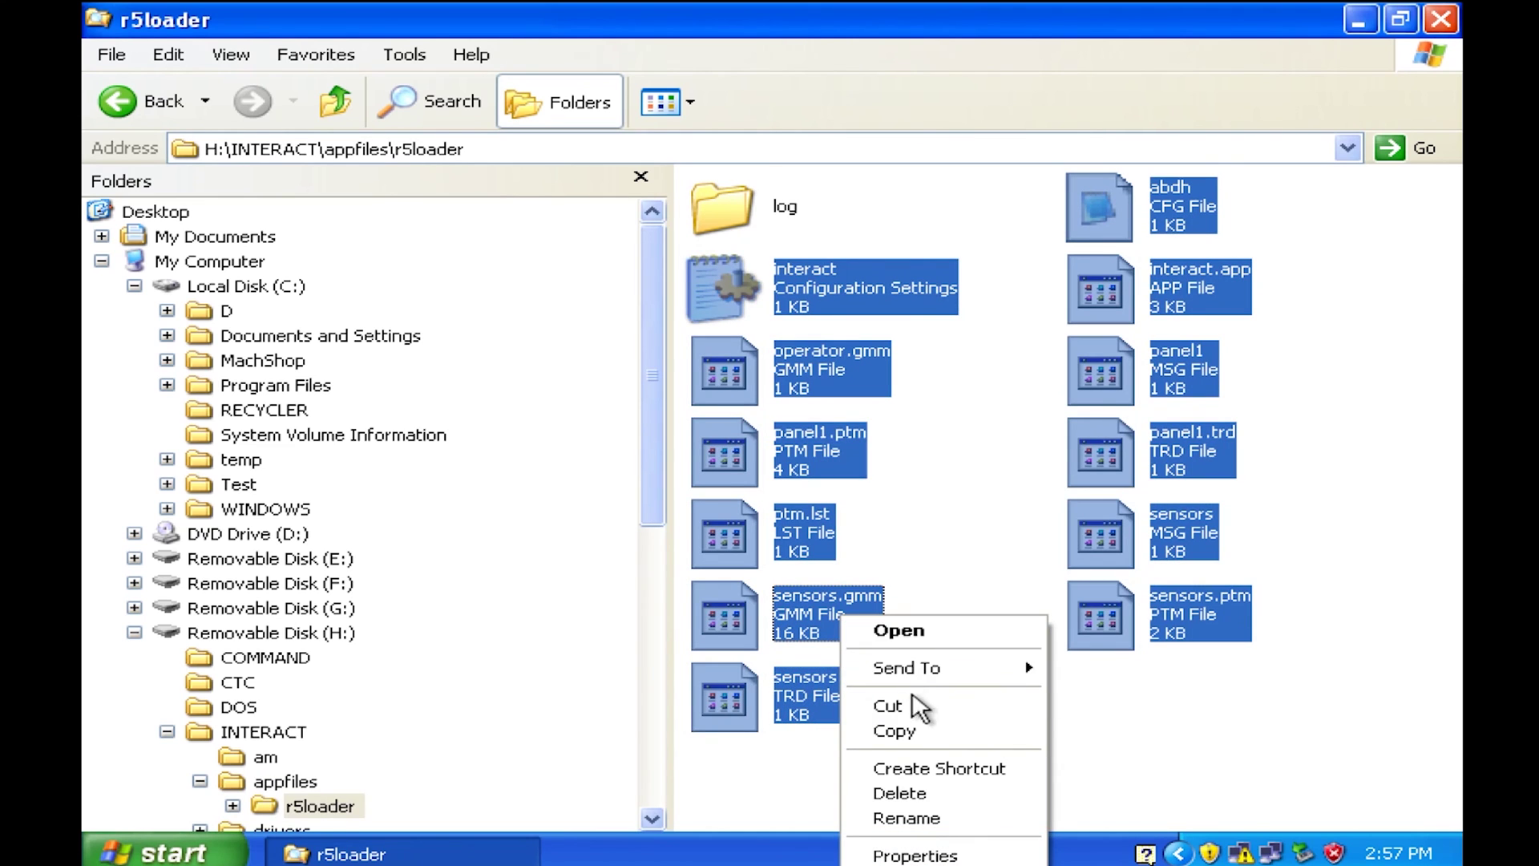
click(911, 727)
click(1363, 215)
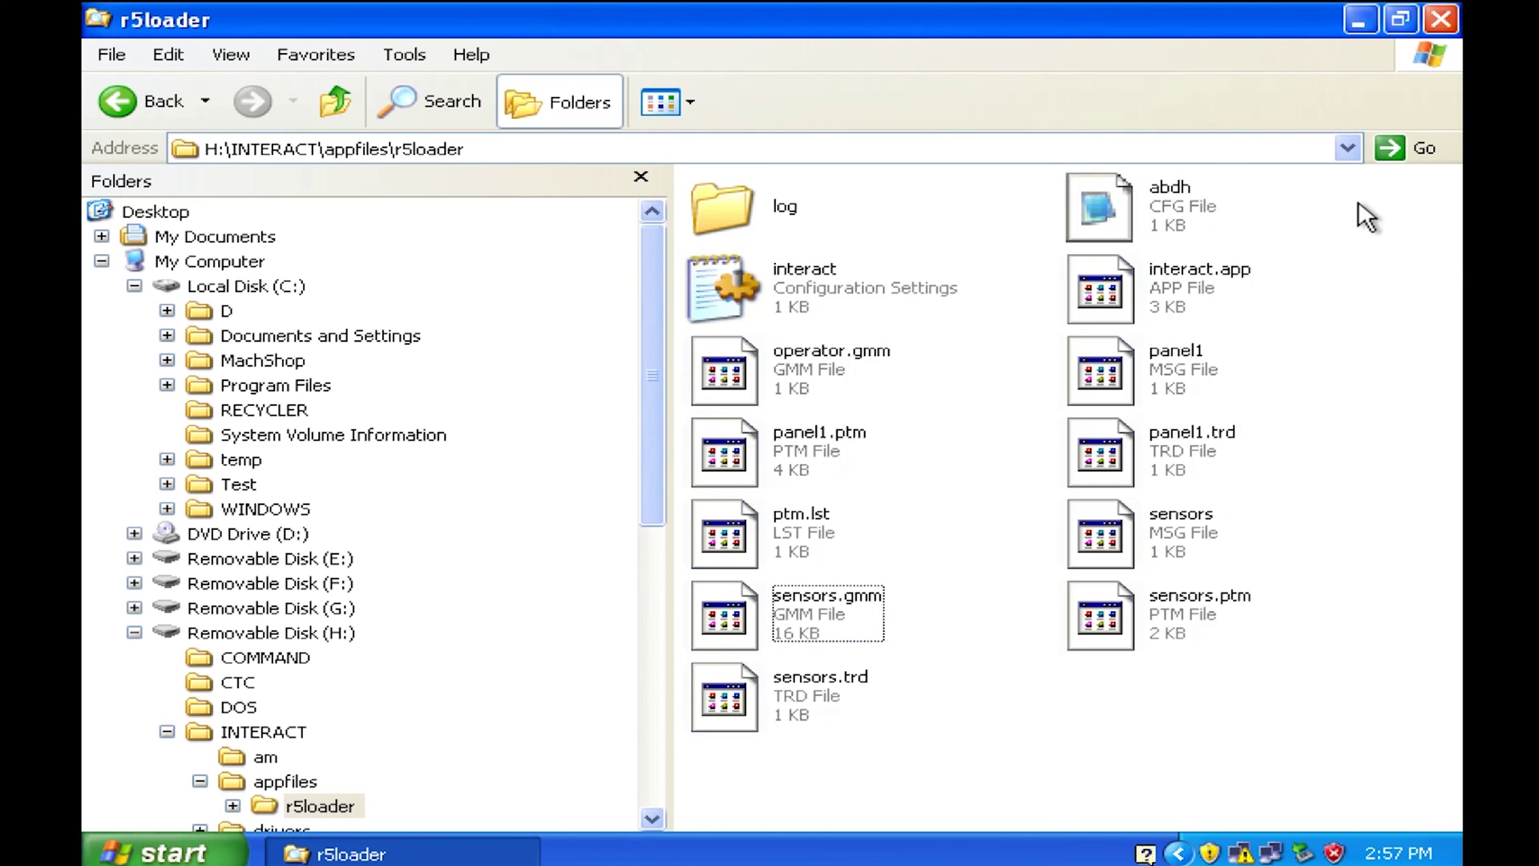
click(1356, 23)
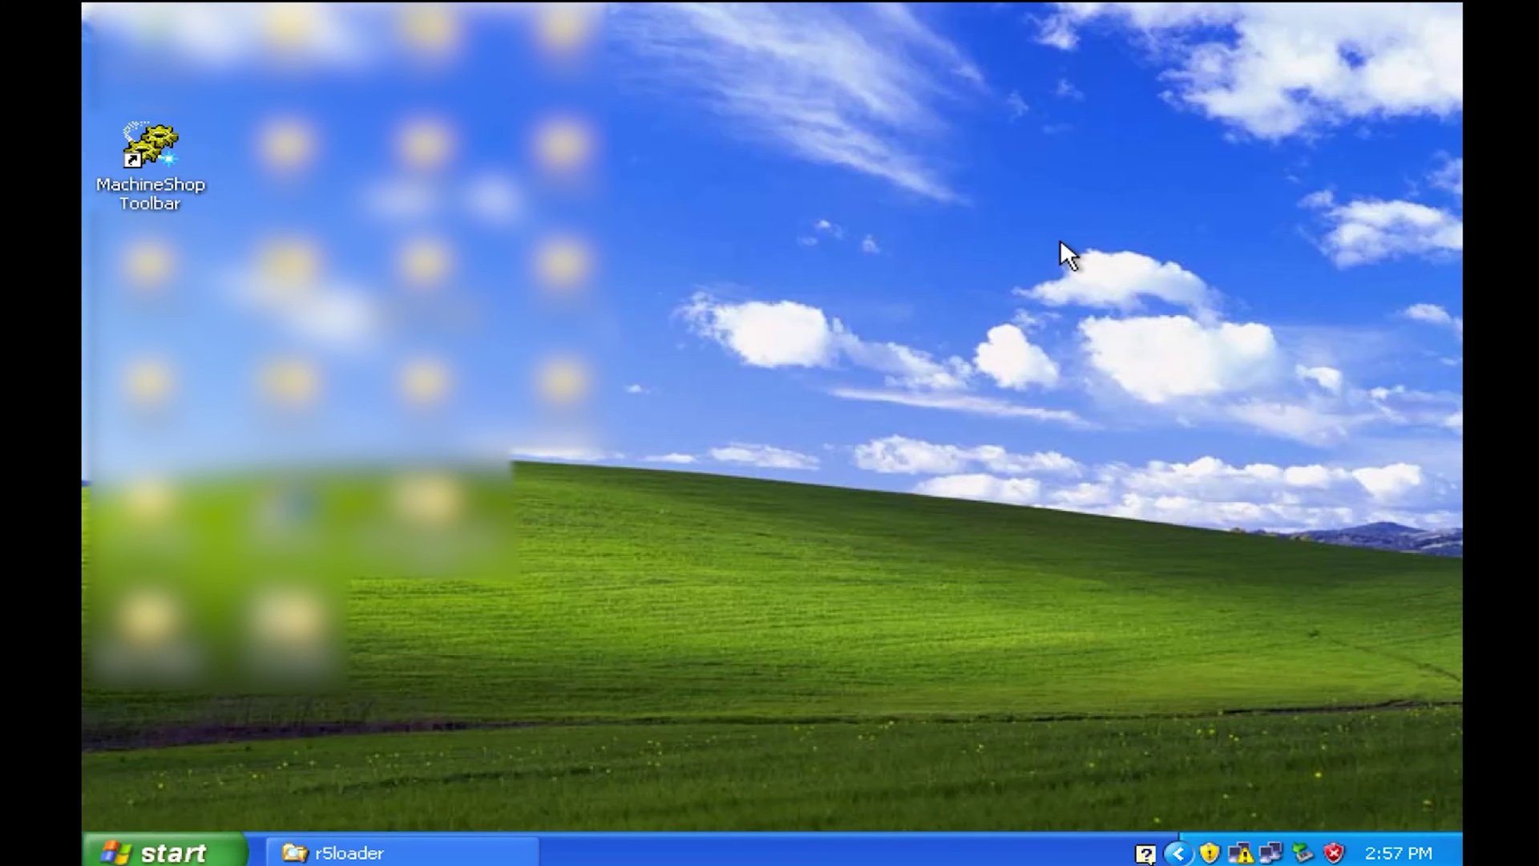
Step: Create a new desktop folder named demo
right_click(1060, 239)
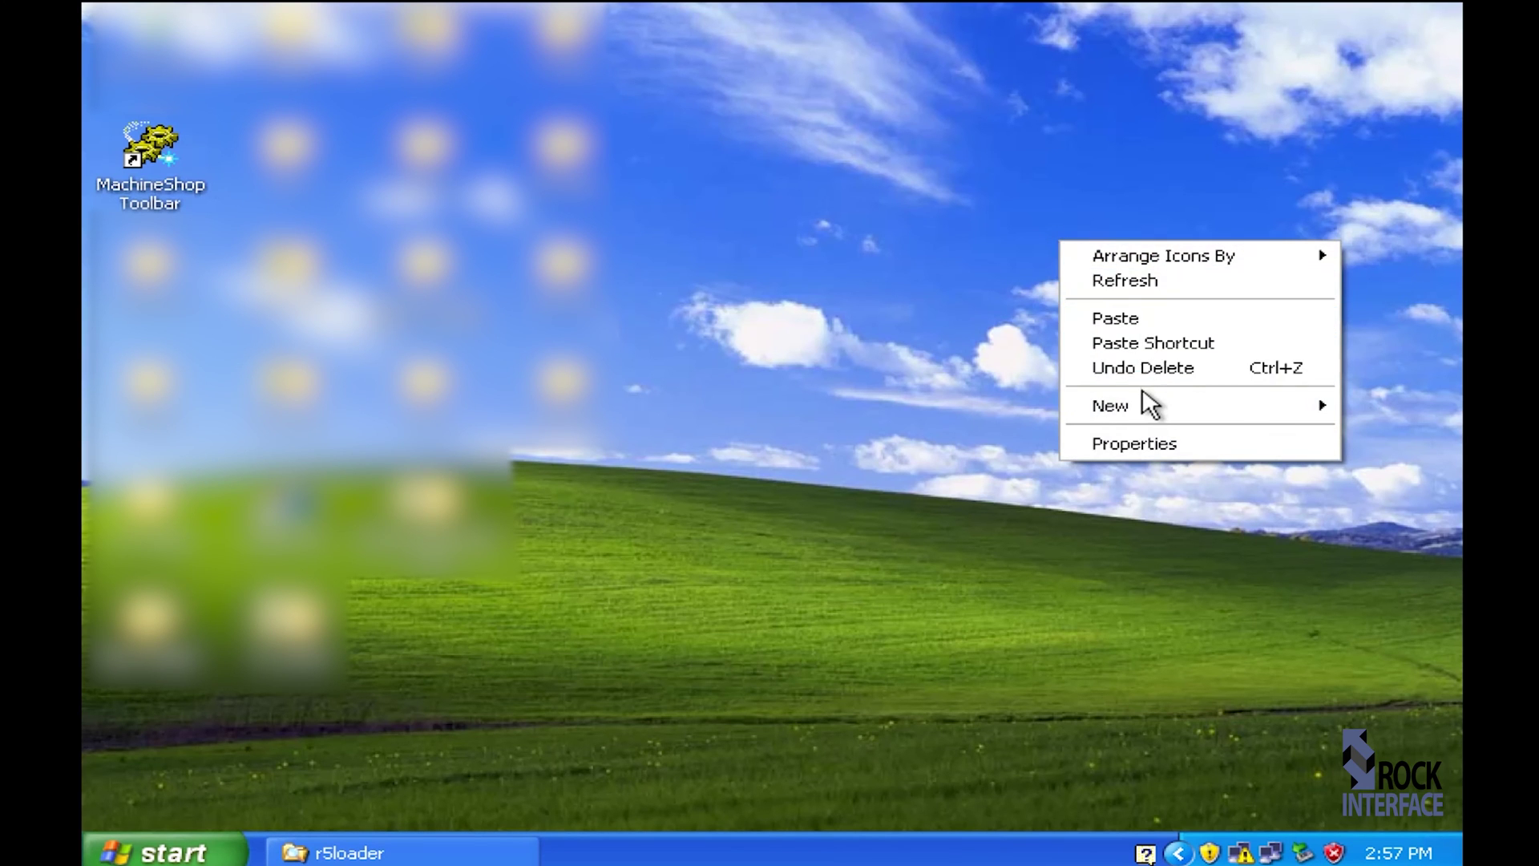
mouse_move(1146, 408)
click(958, 409)
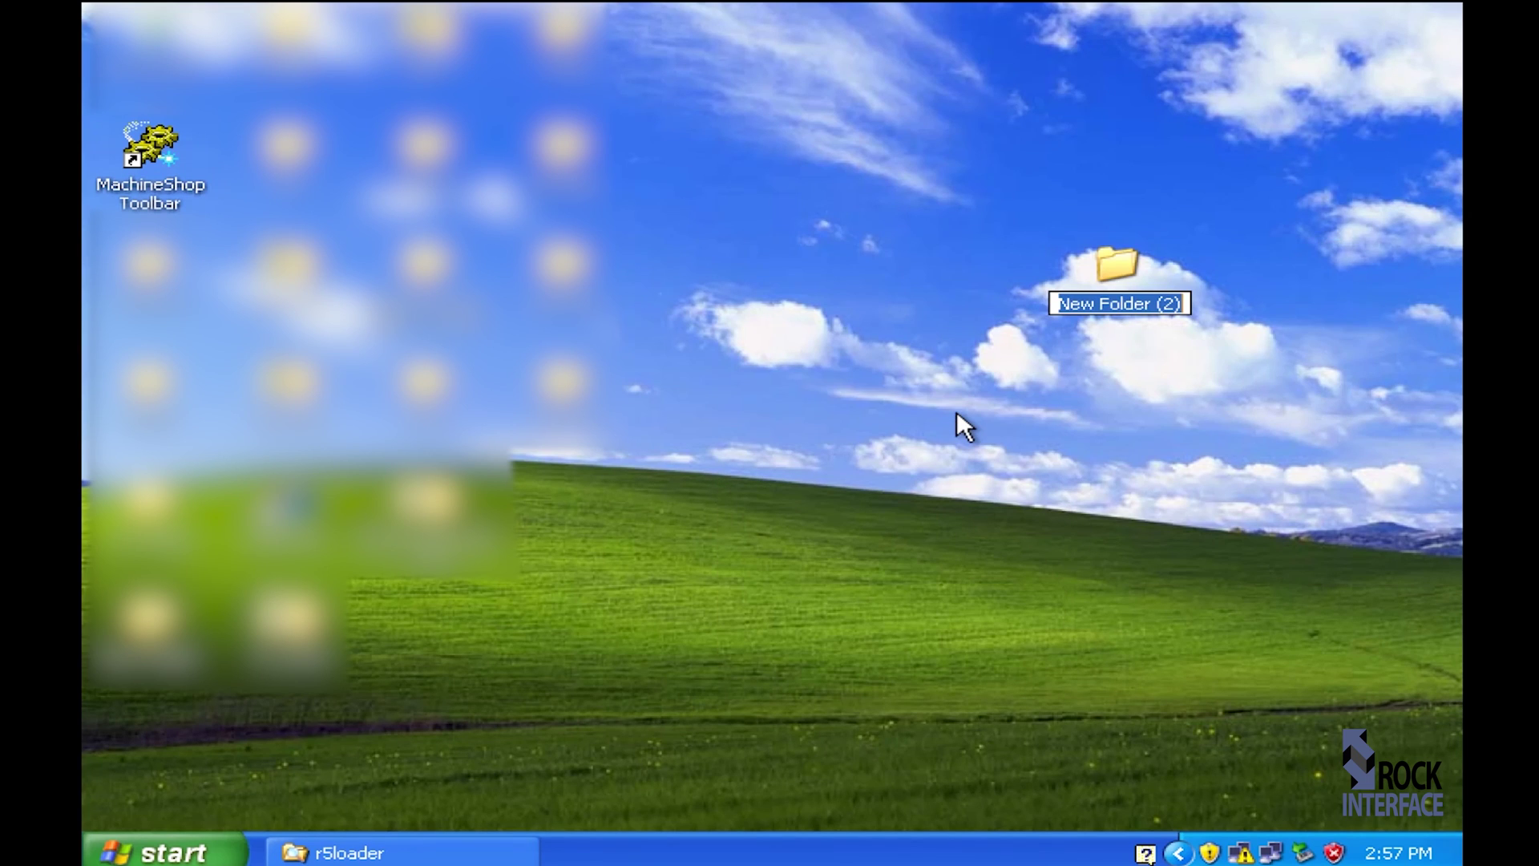
text(demo)
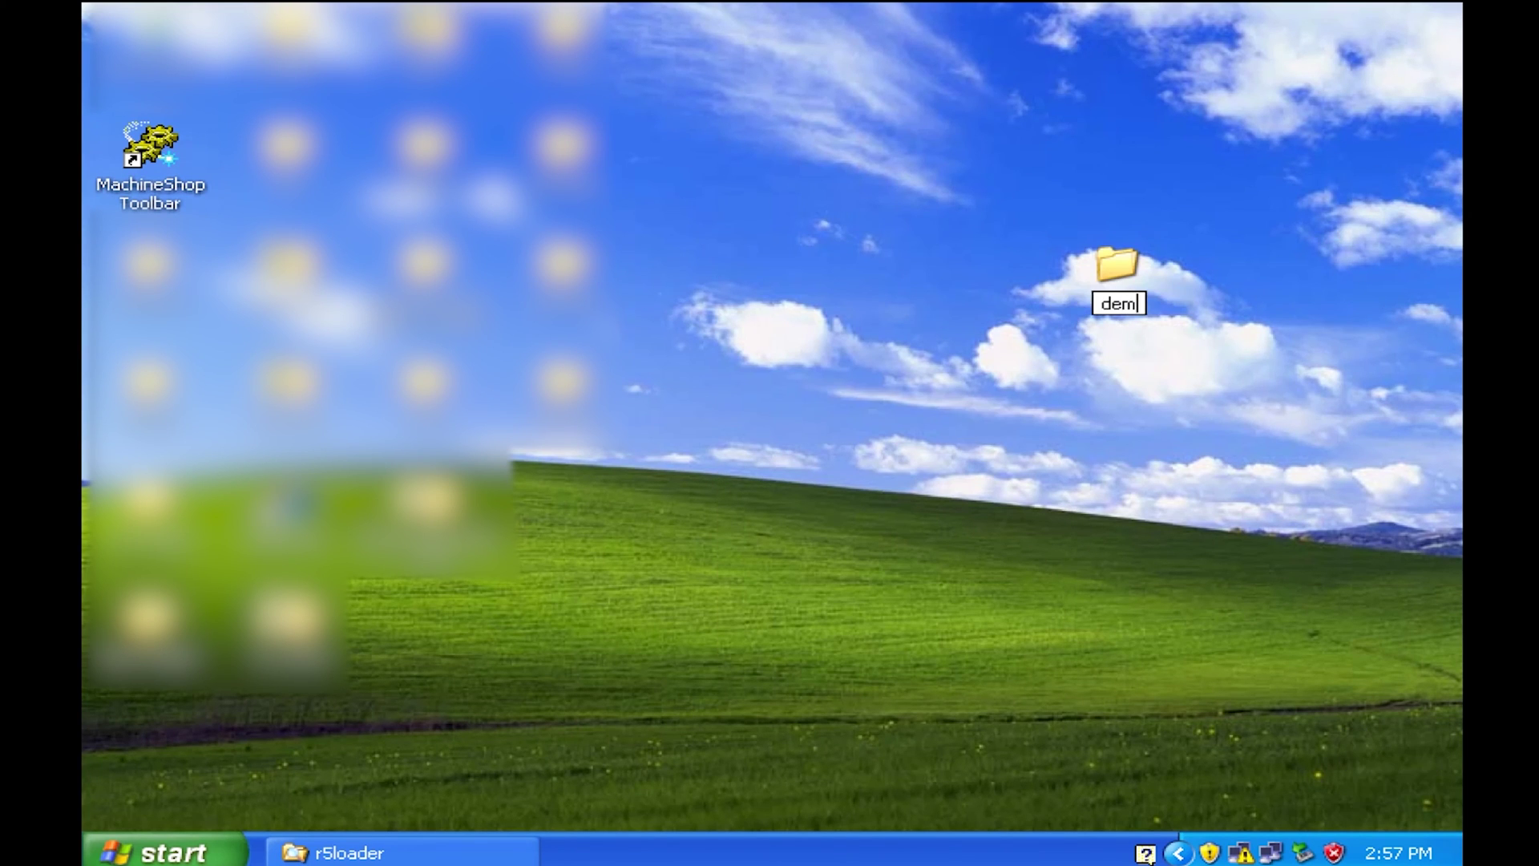
Step: Paste the twelve copied application files into the demo folder
double_click(1128, 258)
right_click(910, 304)
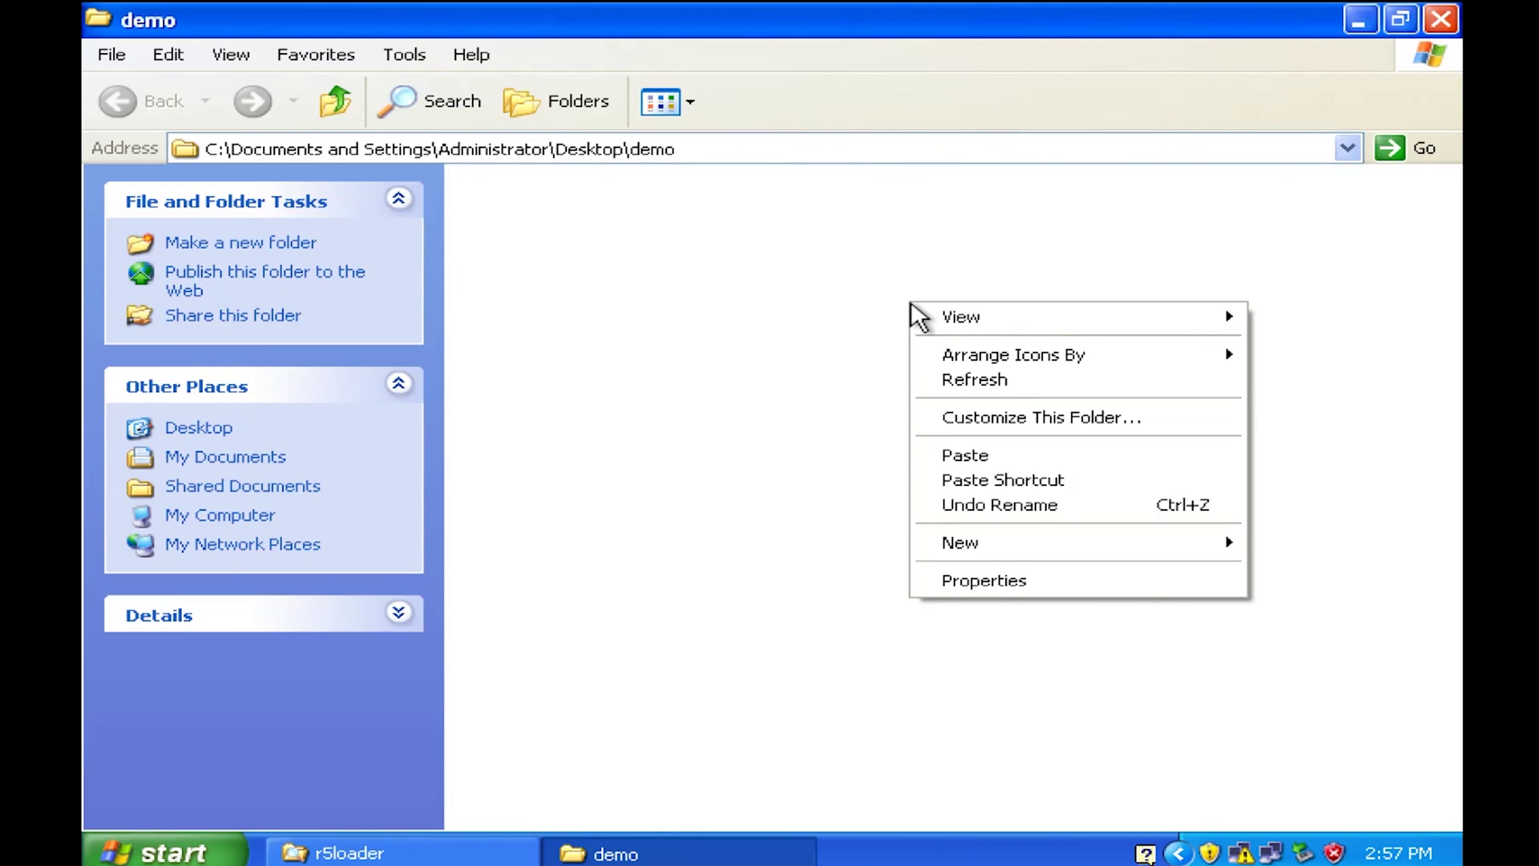
click(987, 453)
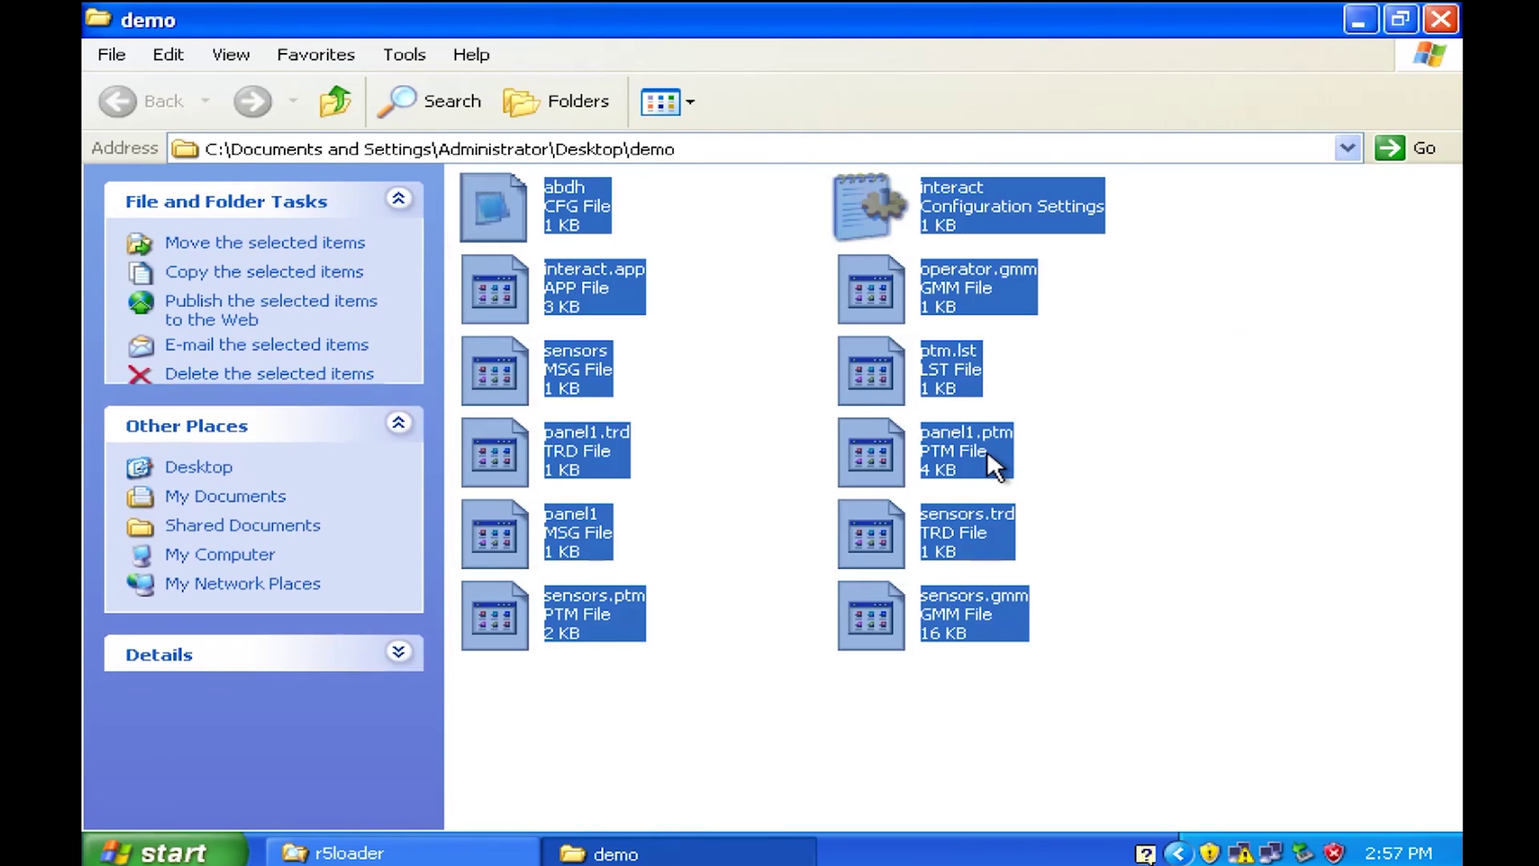
click(1238, 449)
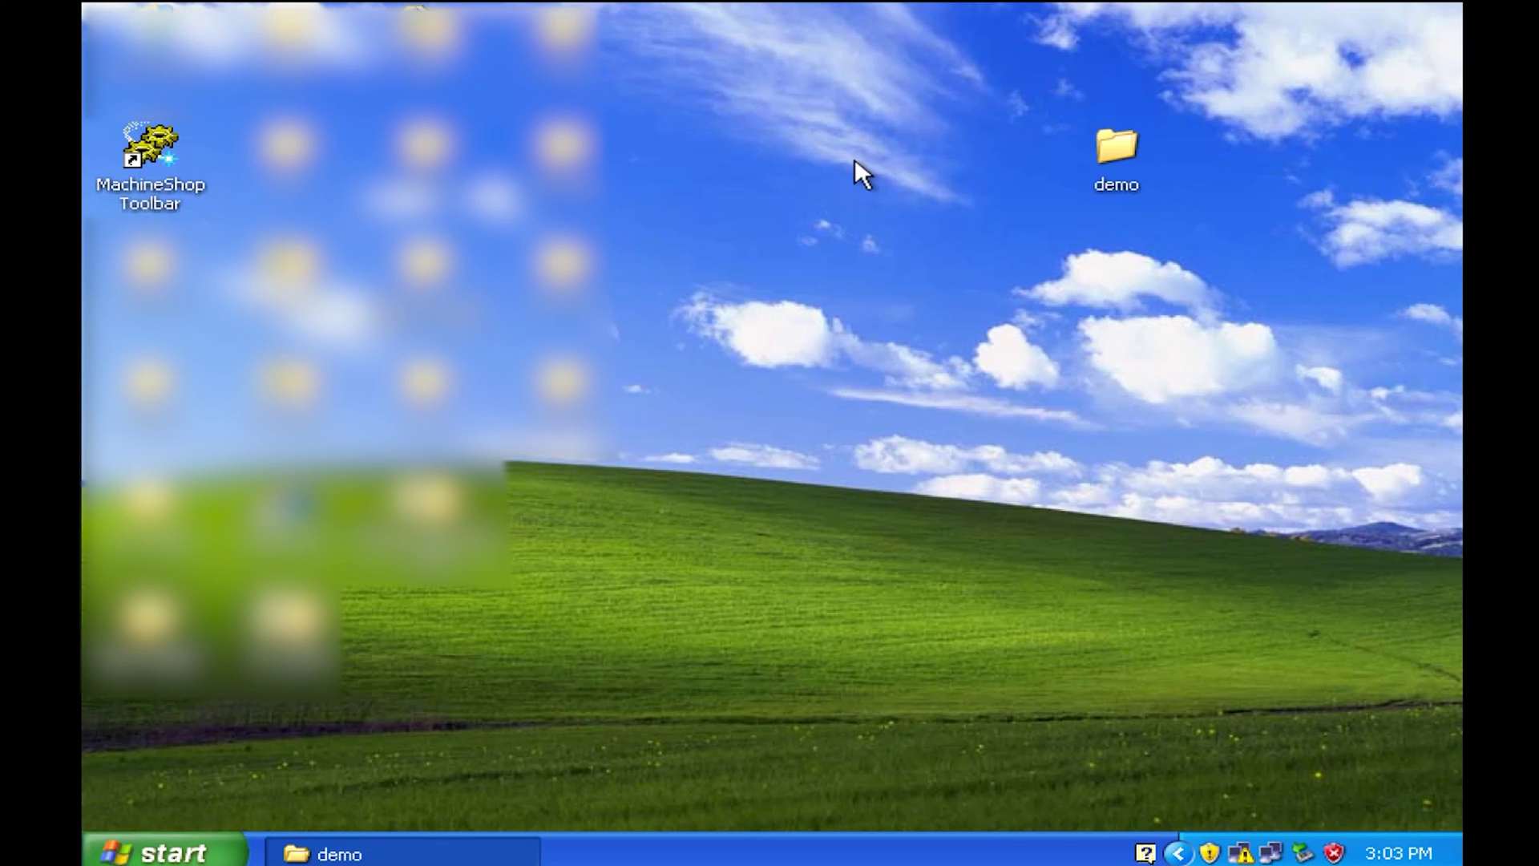
Step: Launch MachineShop Toolbar and create project 'demo' with a 640x480 application named demo
double_click(151, 144)
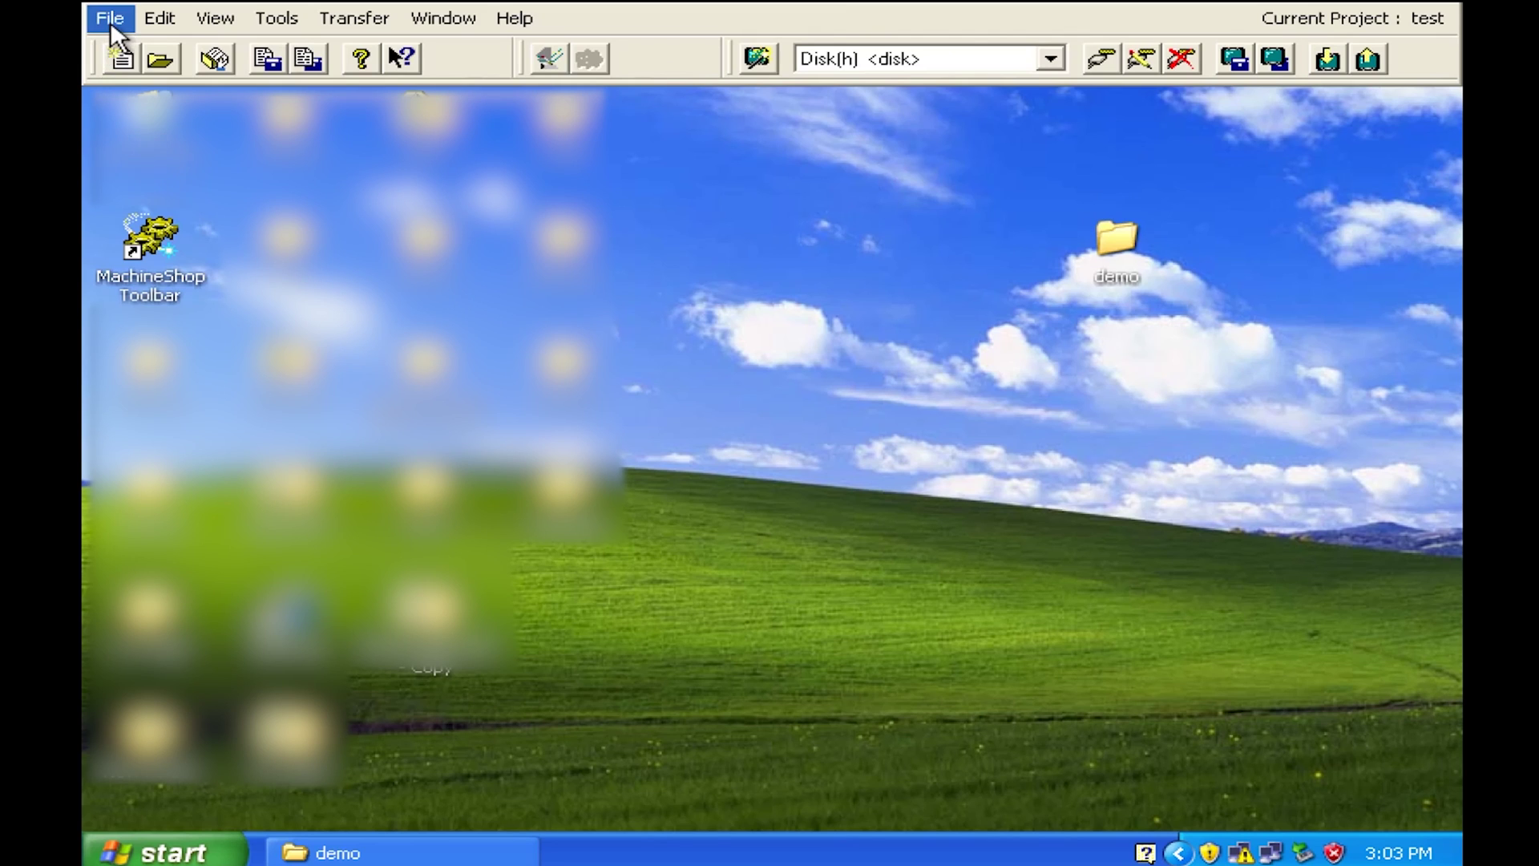
click(109, 19)
click(132, 48)
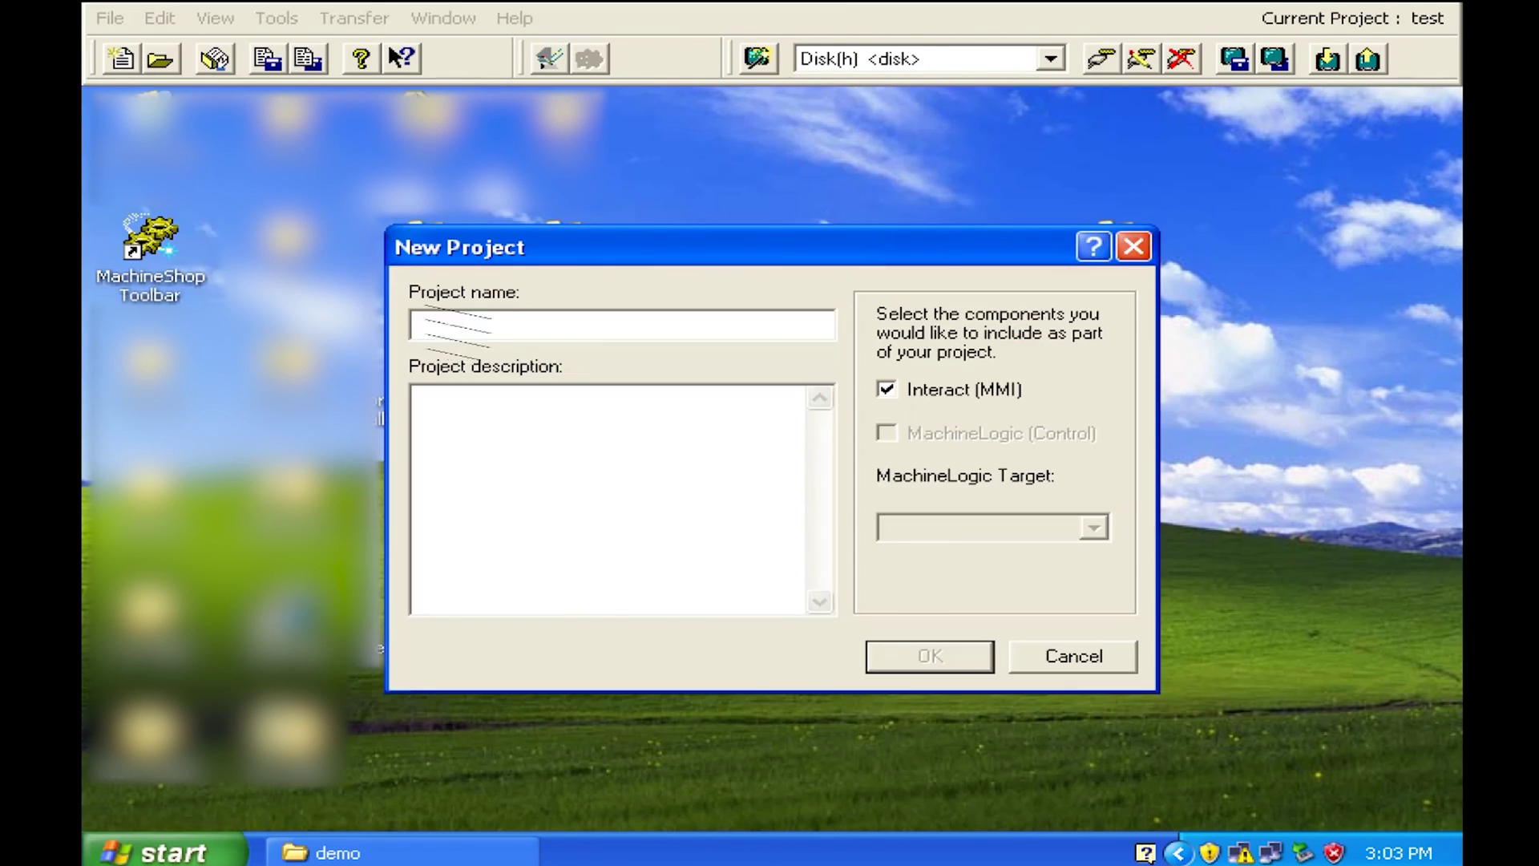
text(demo)
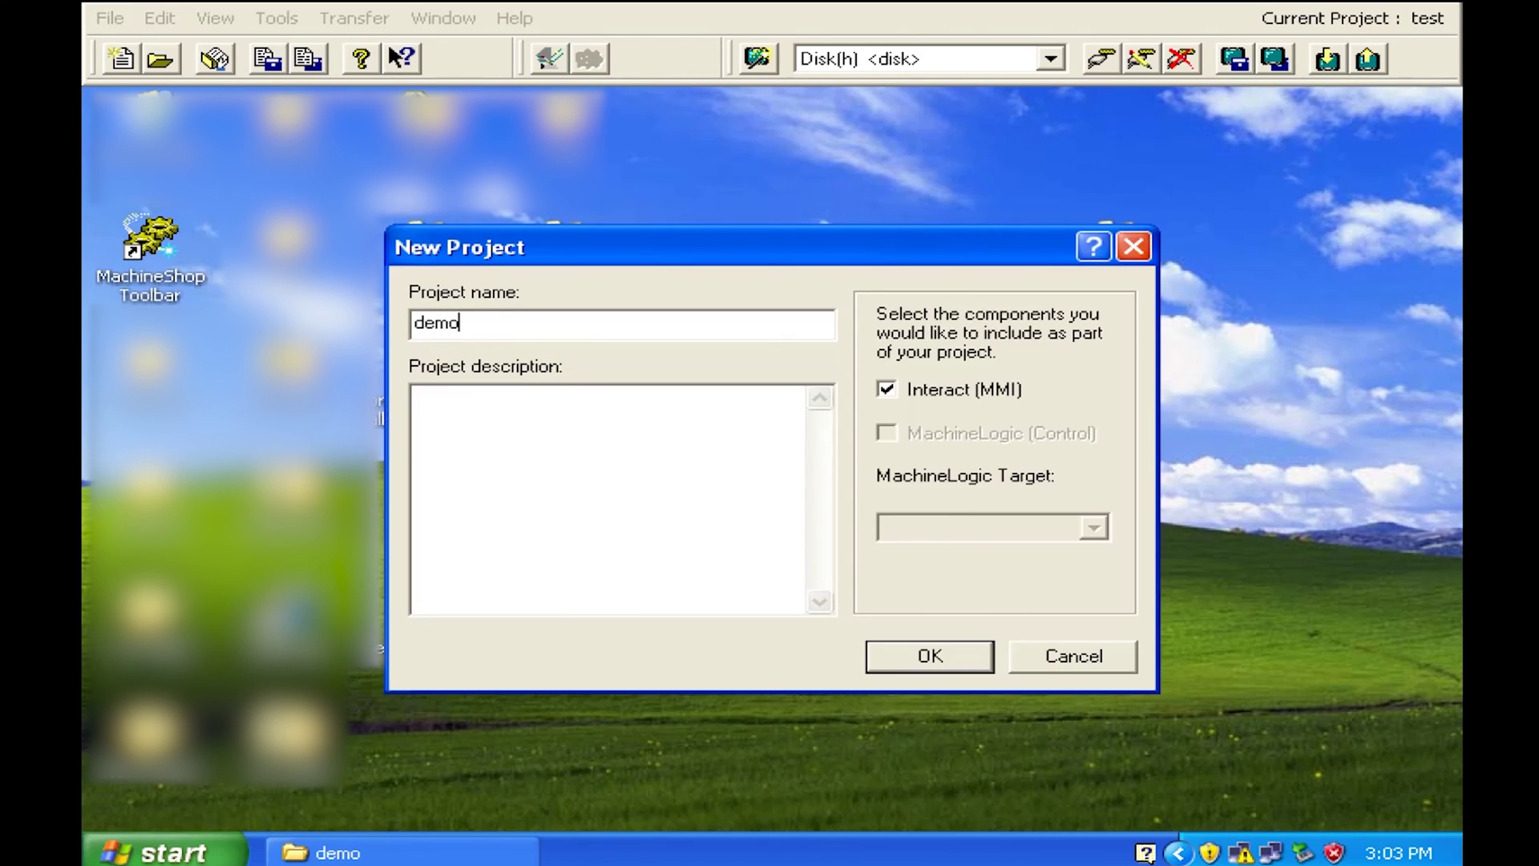
click(934, 650)
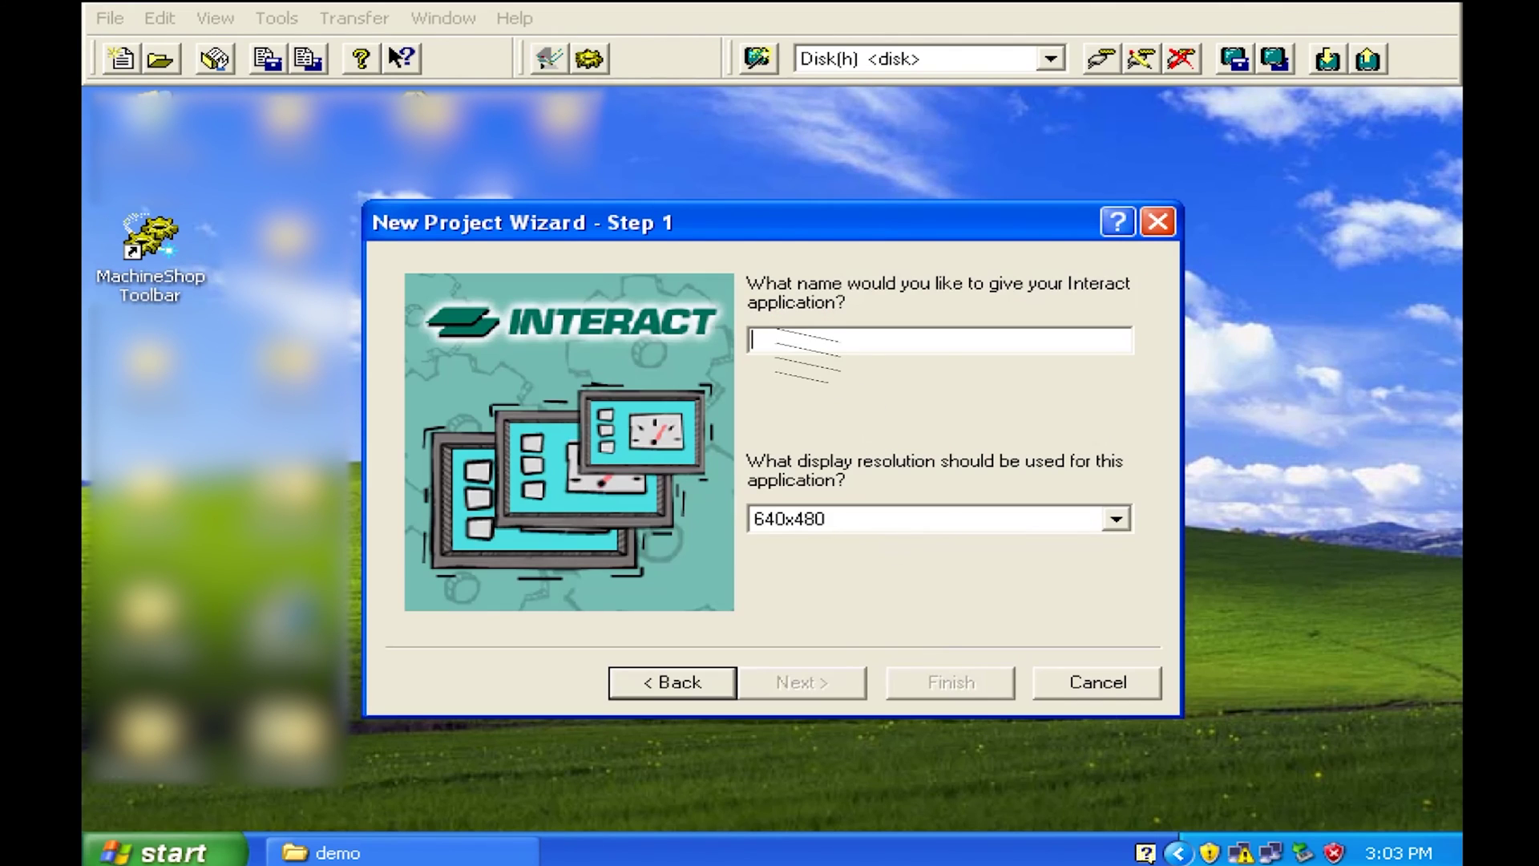
text(demo)
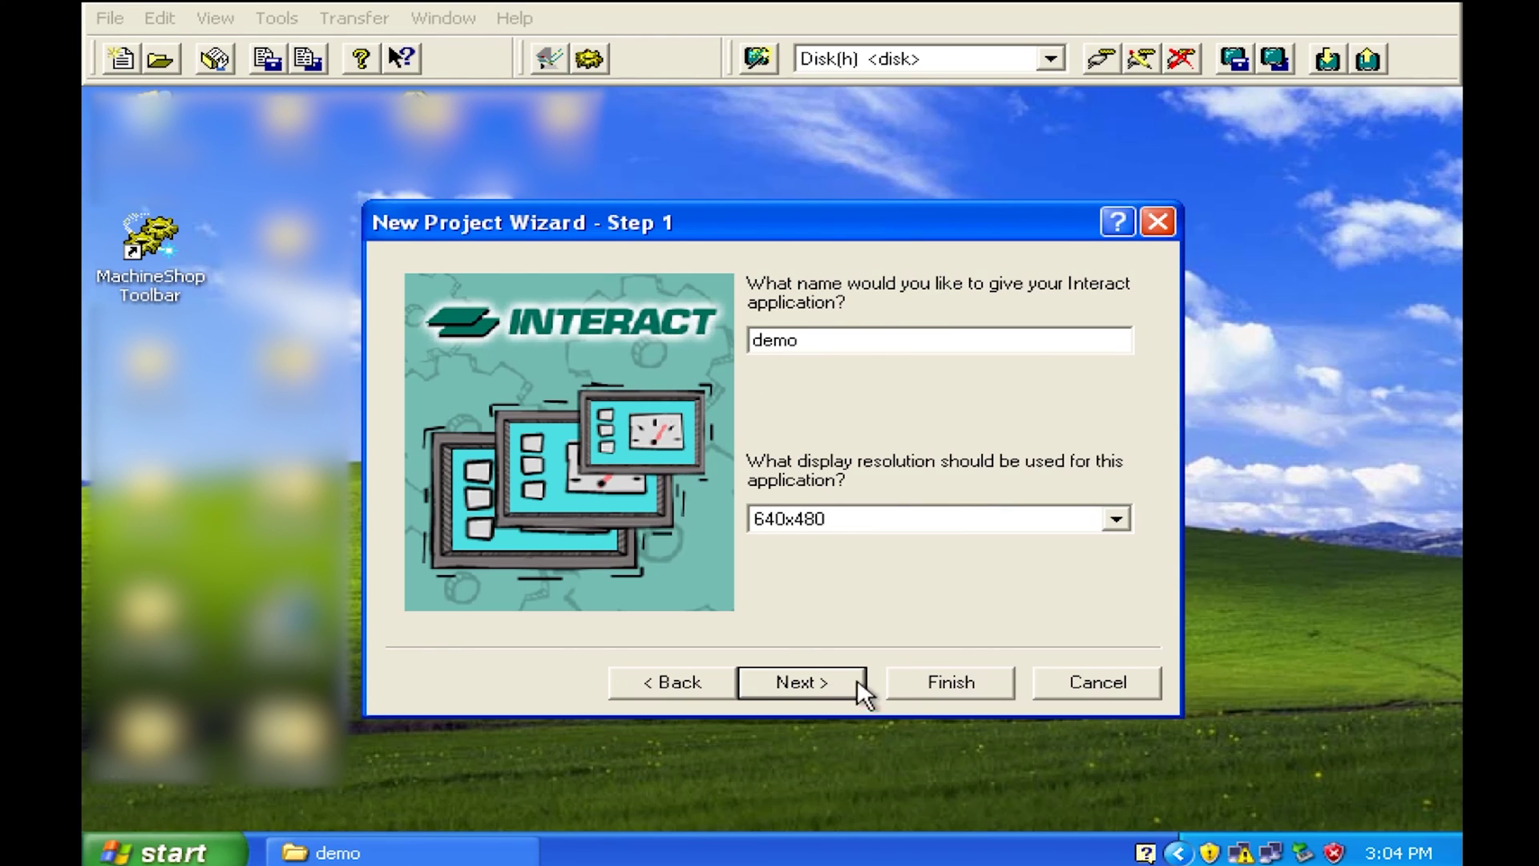
click(963, 682)
click(936, 708)
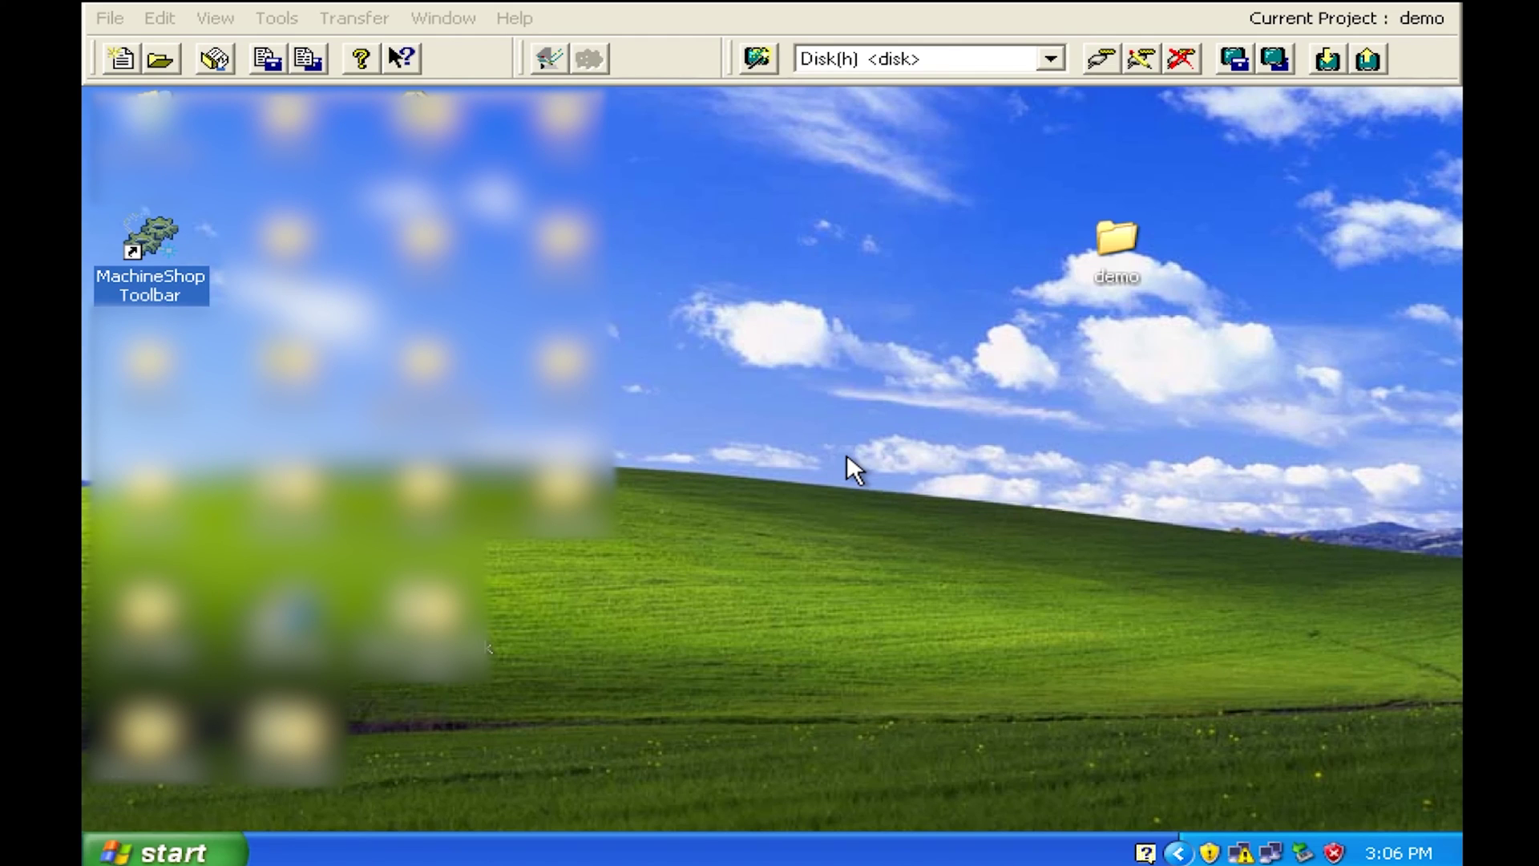
Step: Open Explorer and browse the folder tree to C:\MachShop\Projects\Interact\demo\AppFiles\demo
right_click(179, 855)
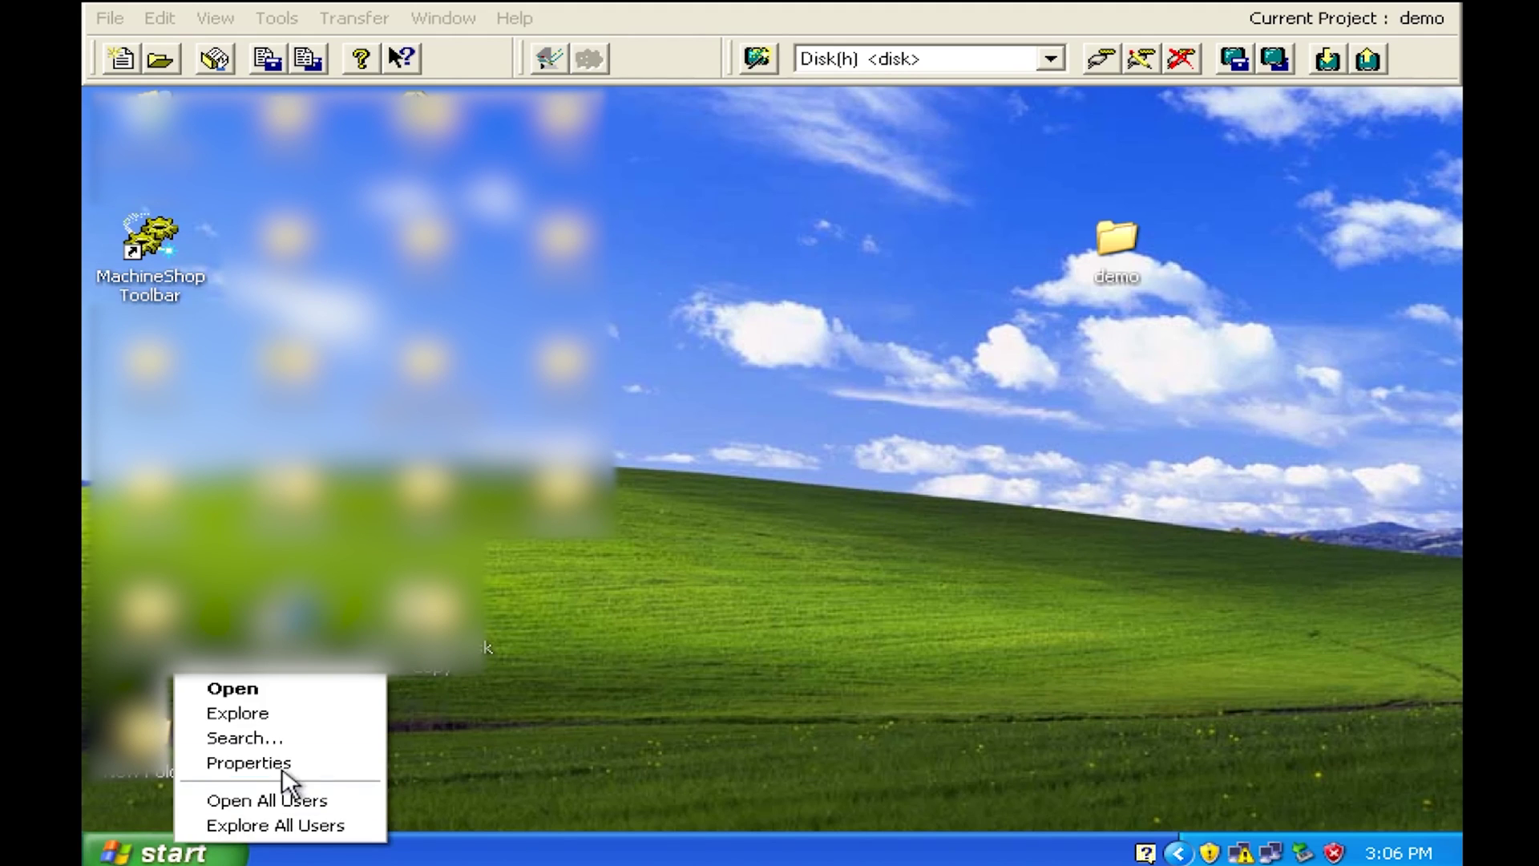
click(297, 716)
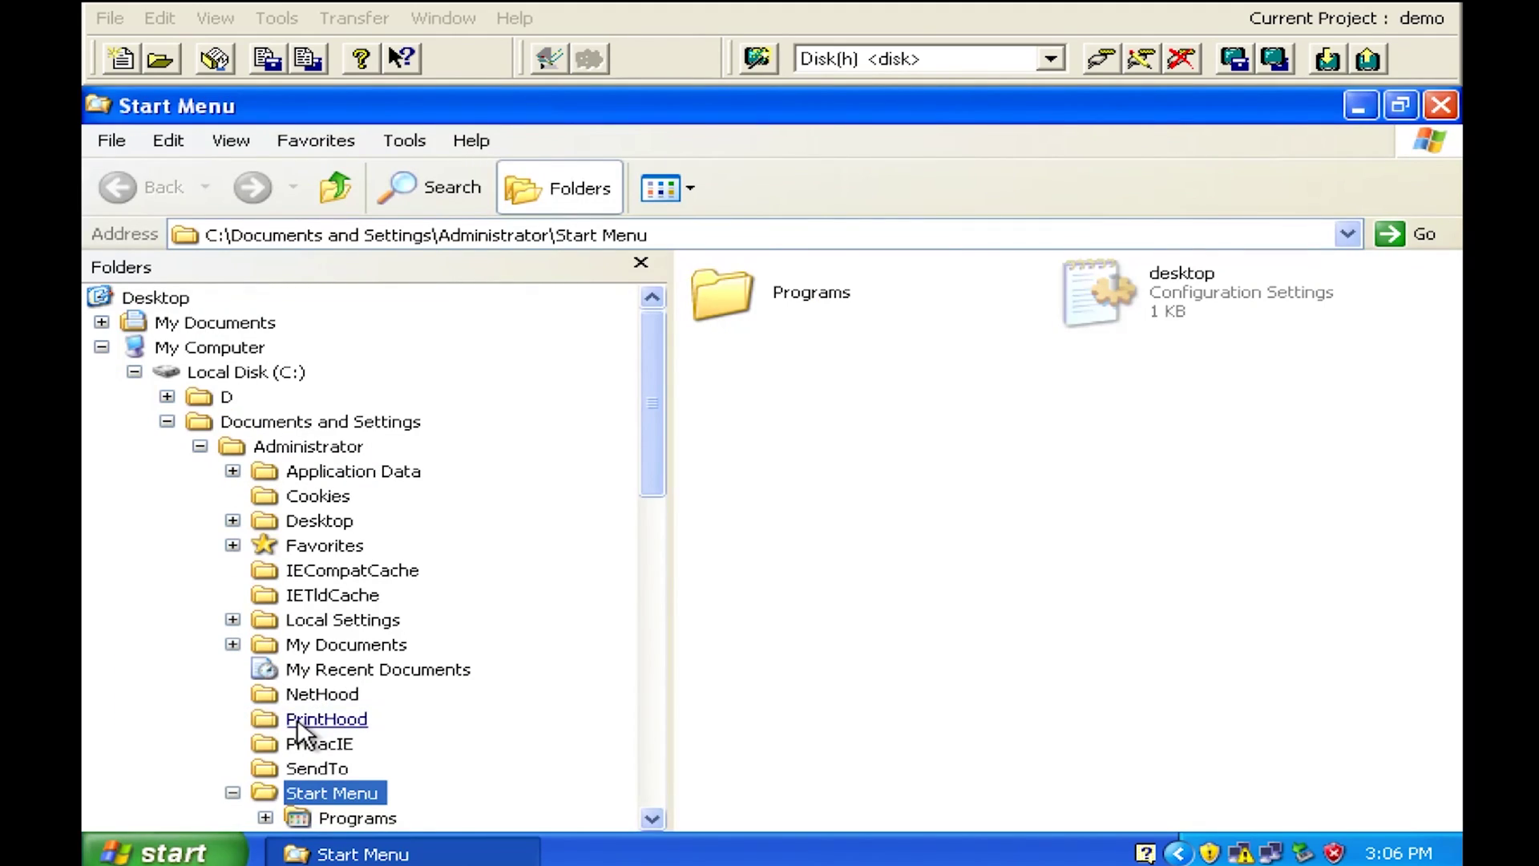
click(166, 420)
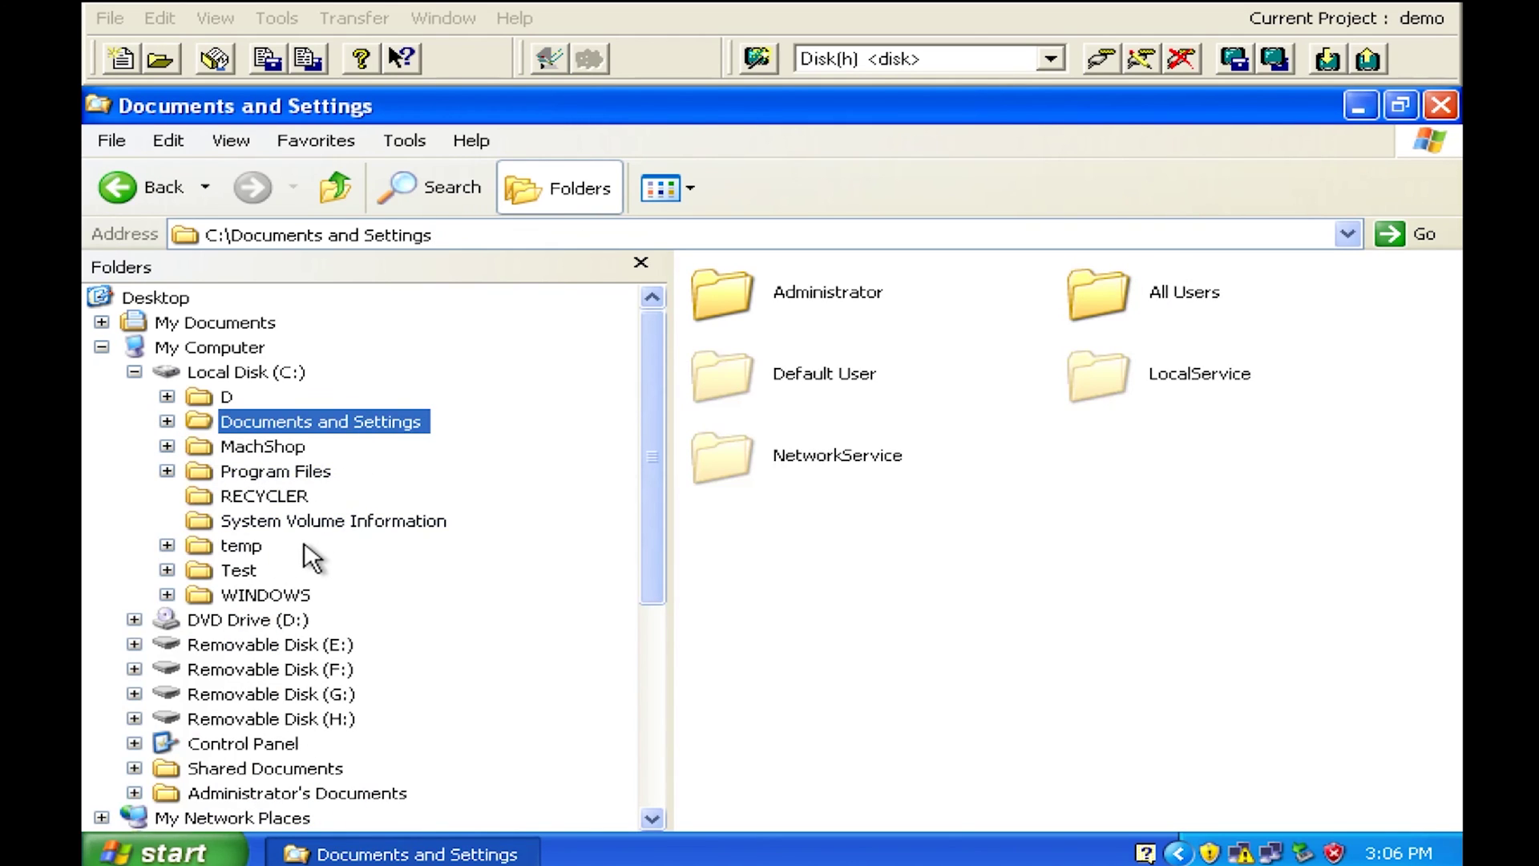
click(167, 446)
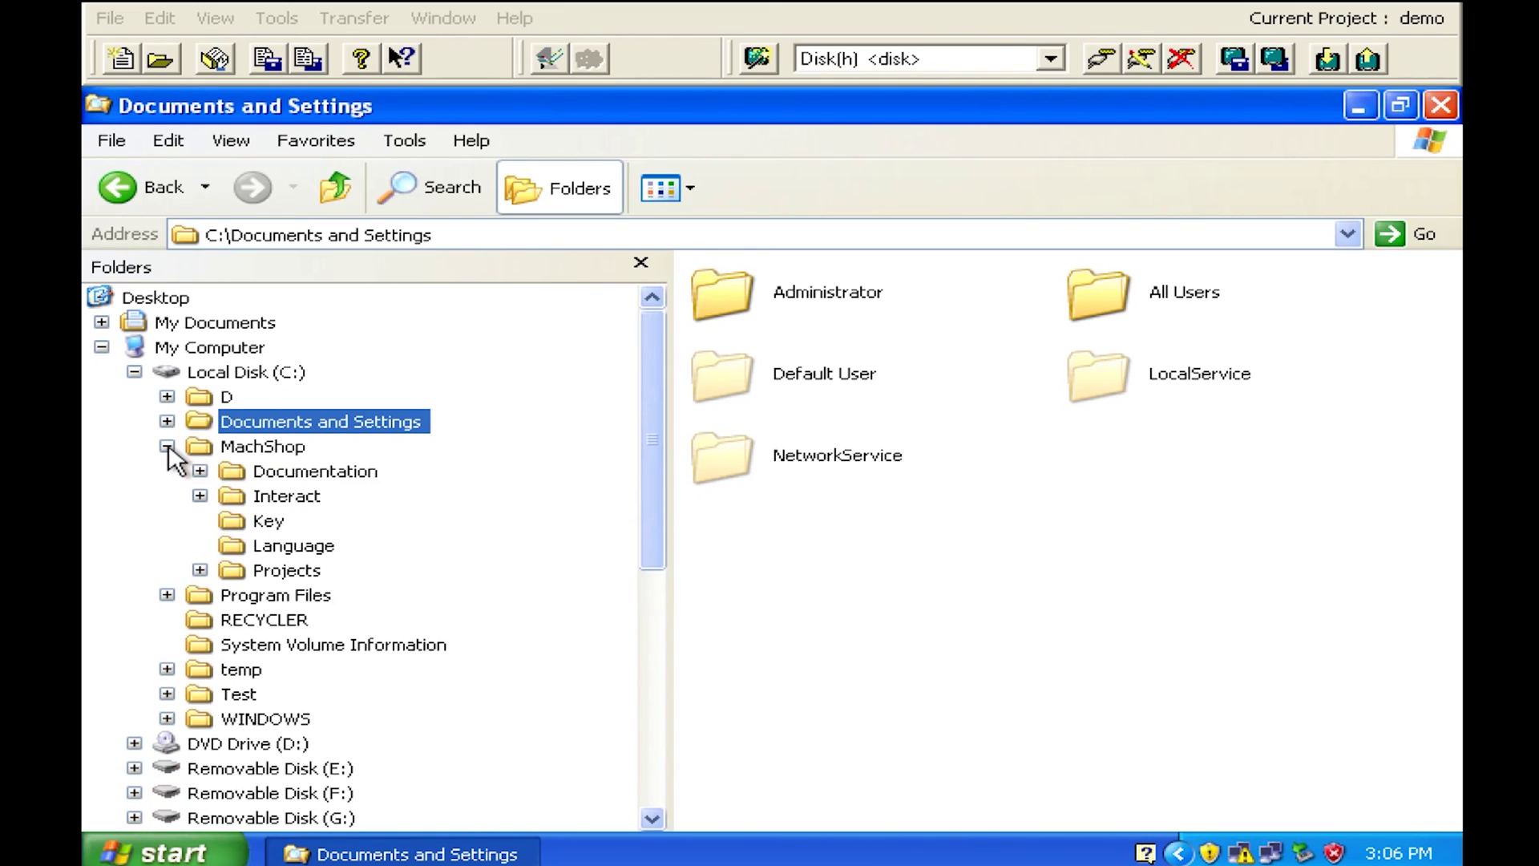
click(201, 570)
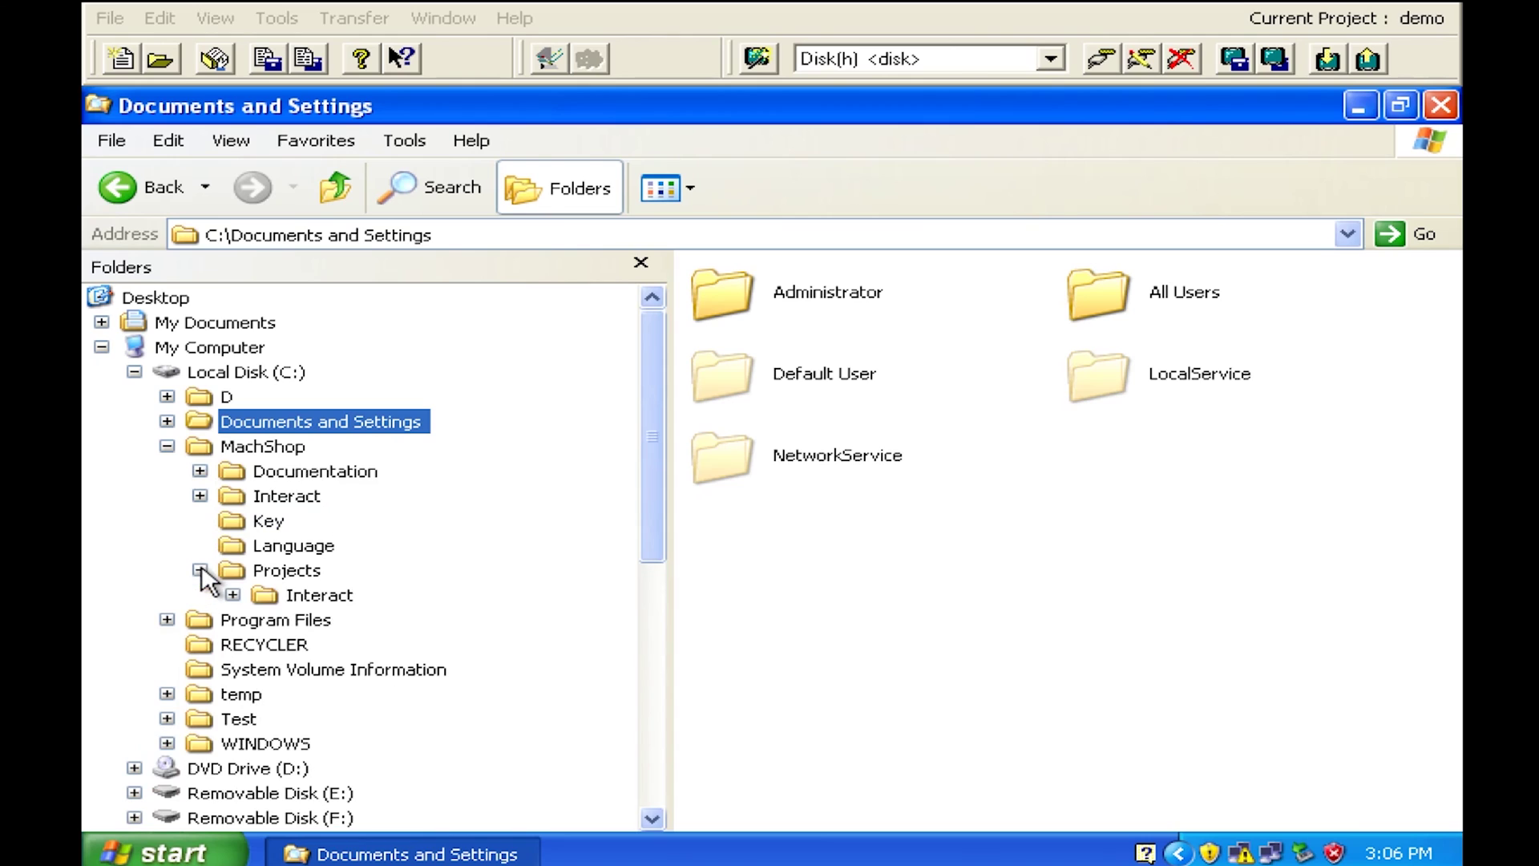
click(232, 595)
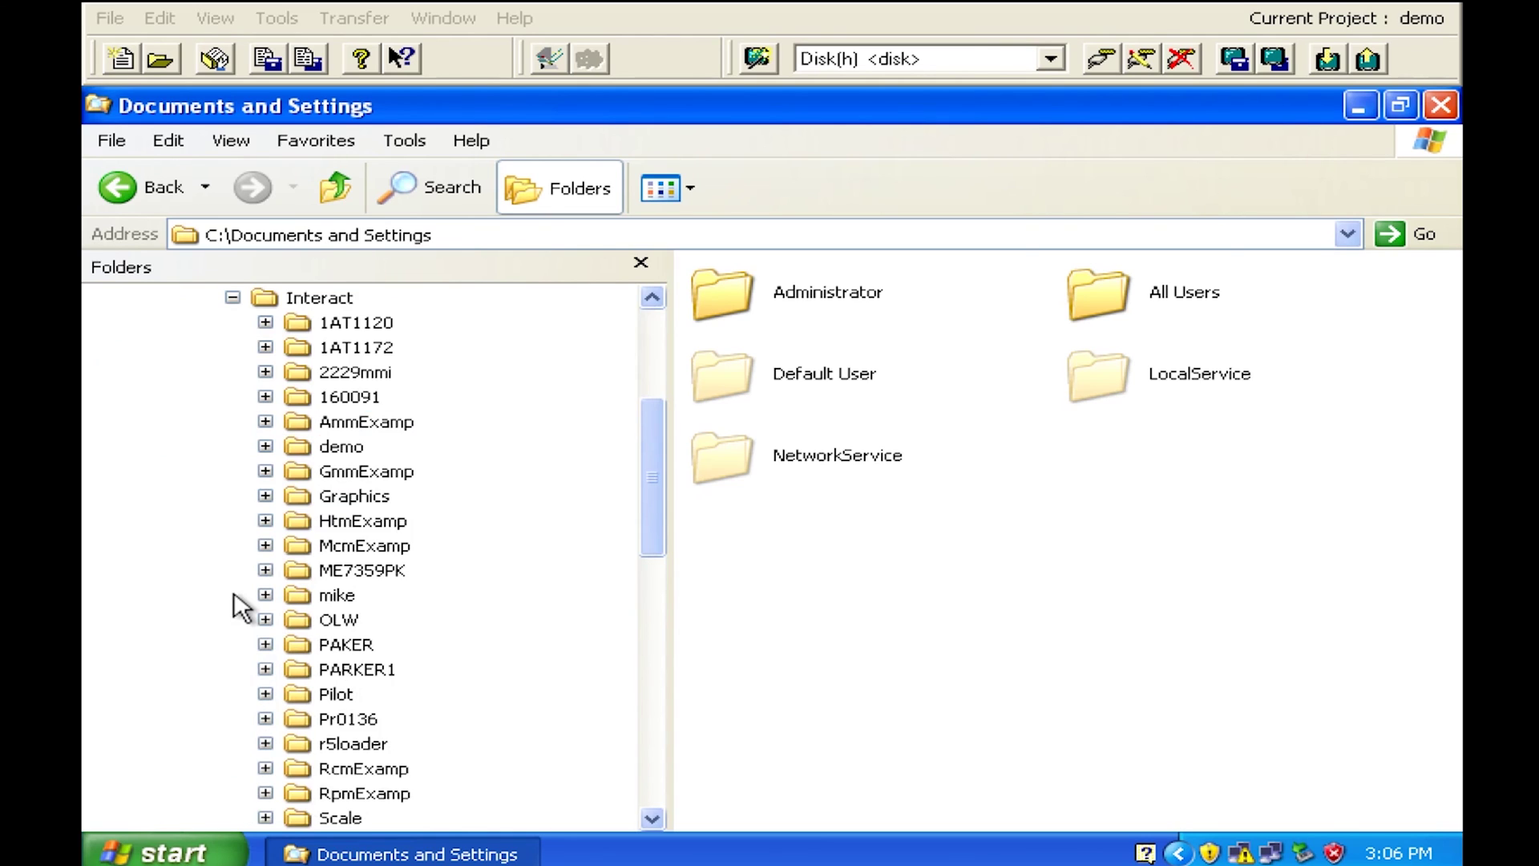
click(265, 445)
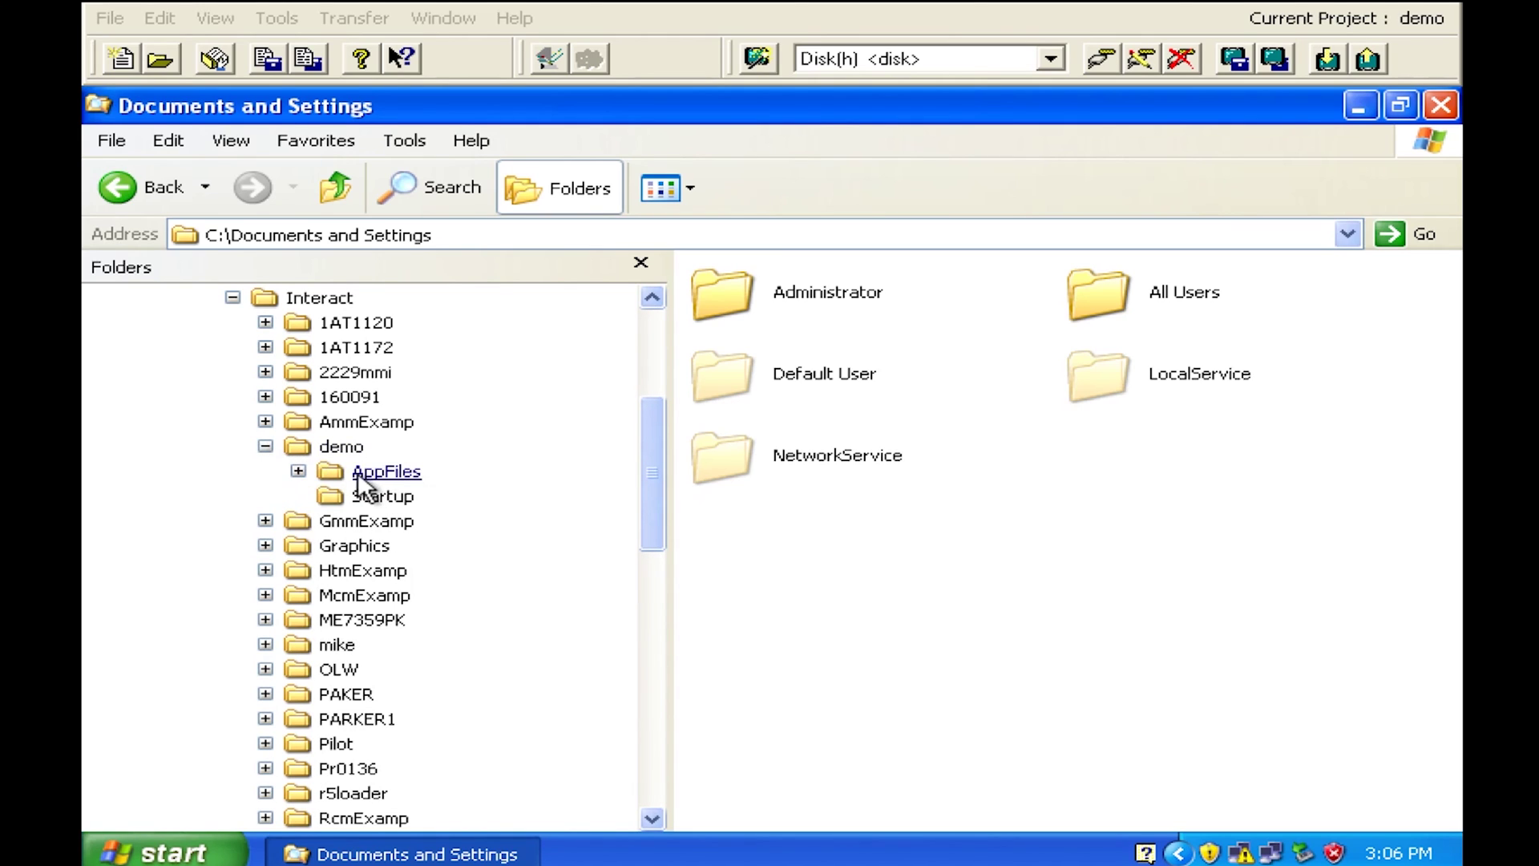
click(299, 471)
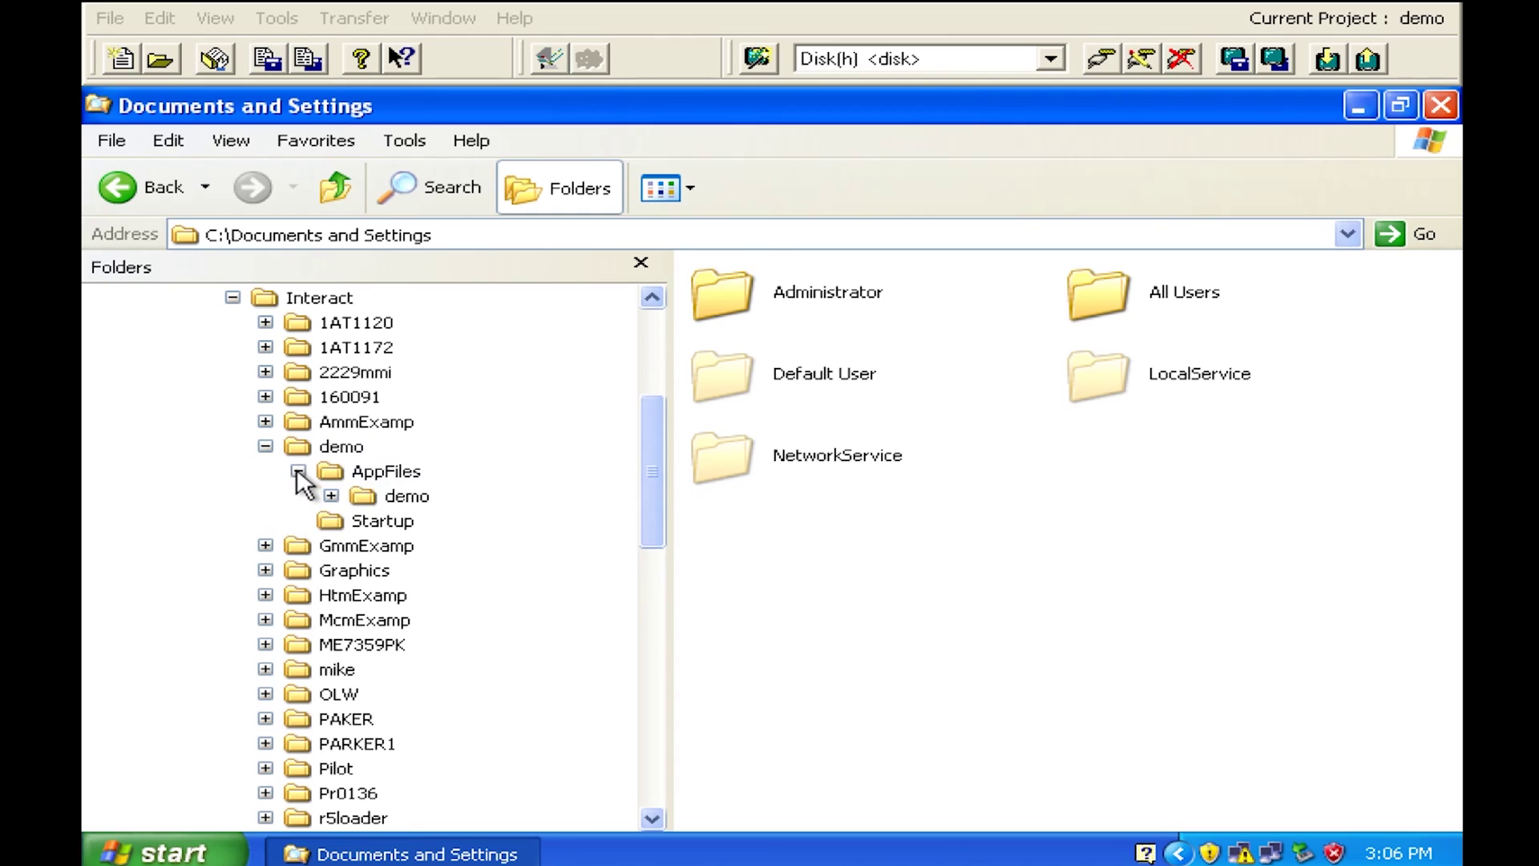
click(407, 495)
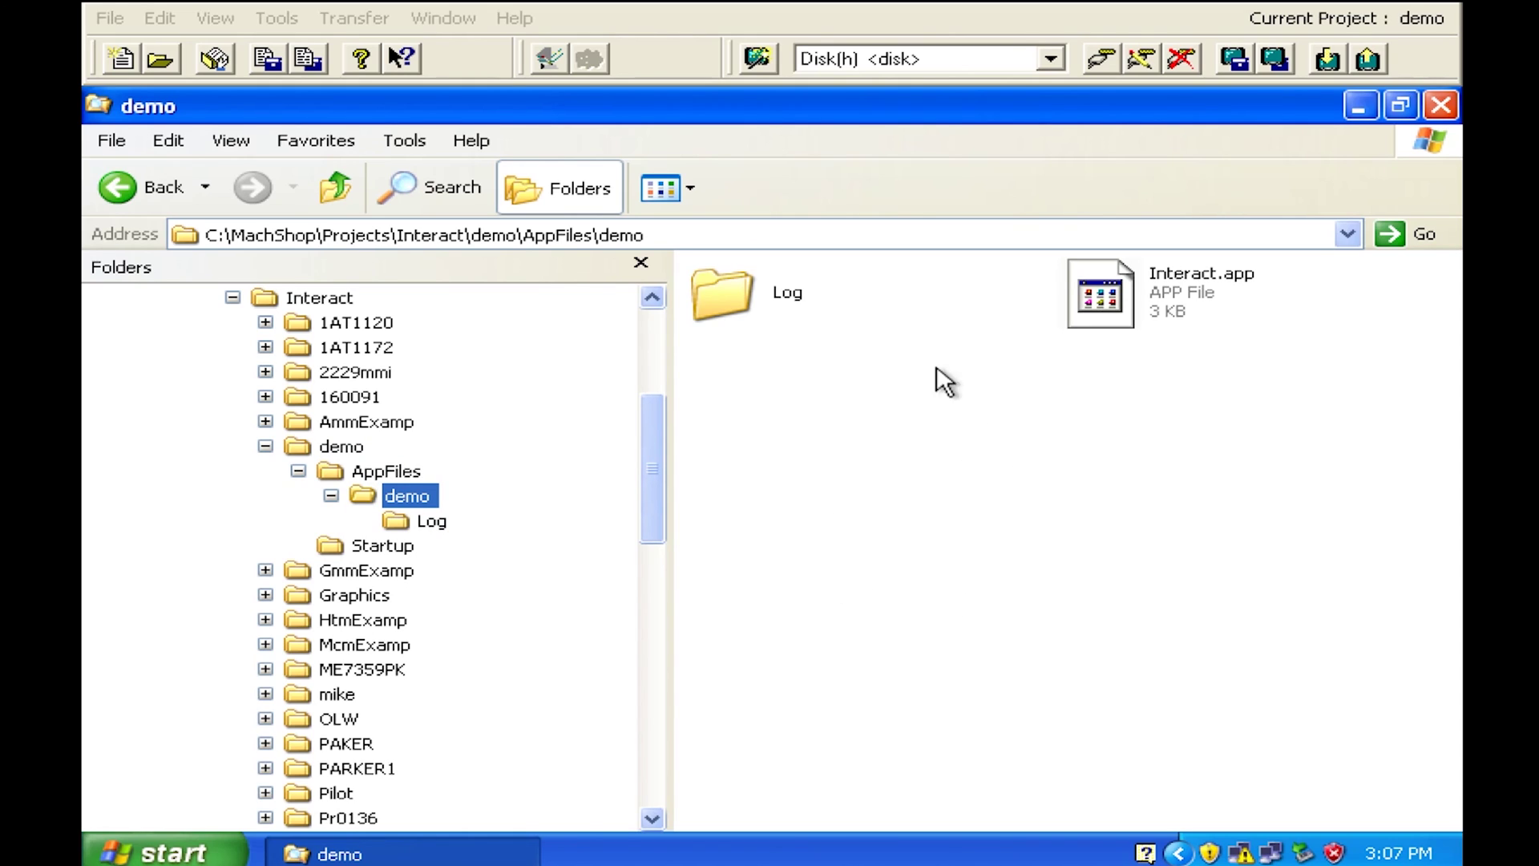
Step: Copy all twelve files from the desktop demo folder and switch back to AppFiles\demo
click(1360, 106)
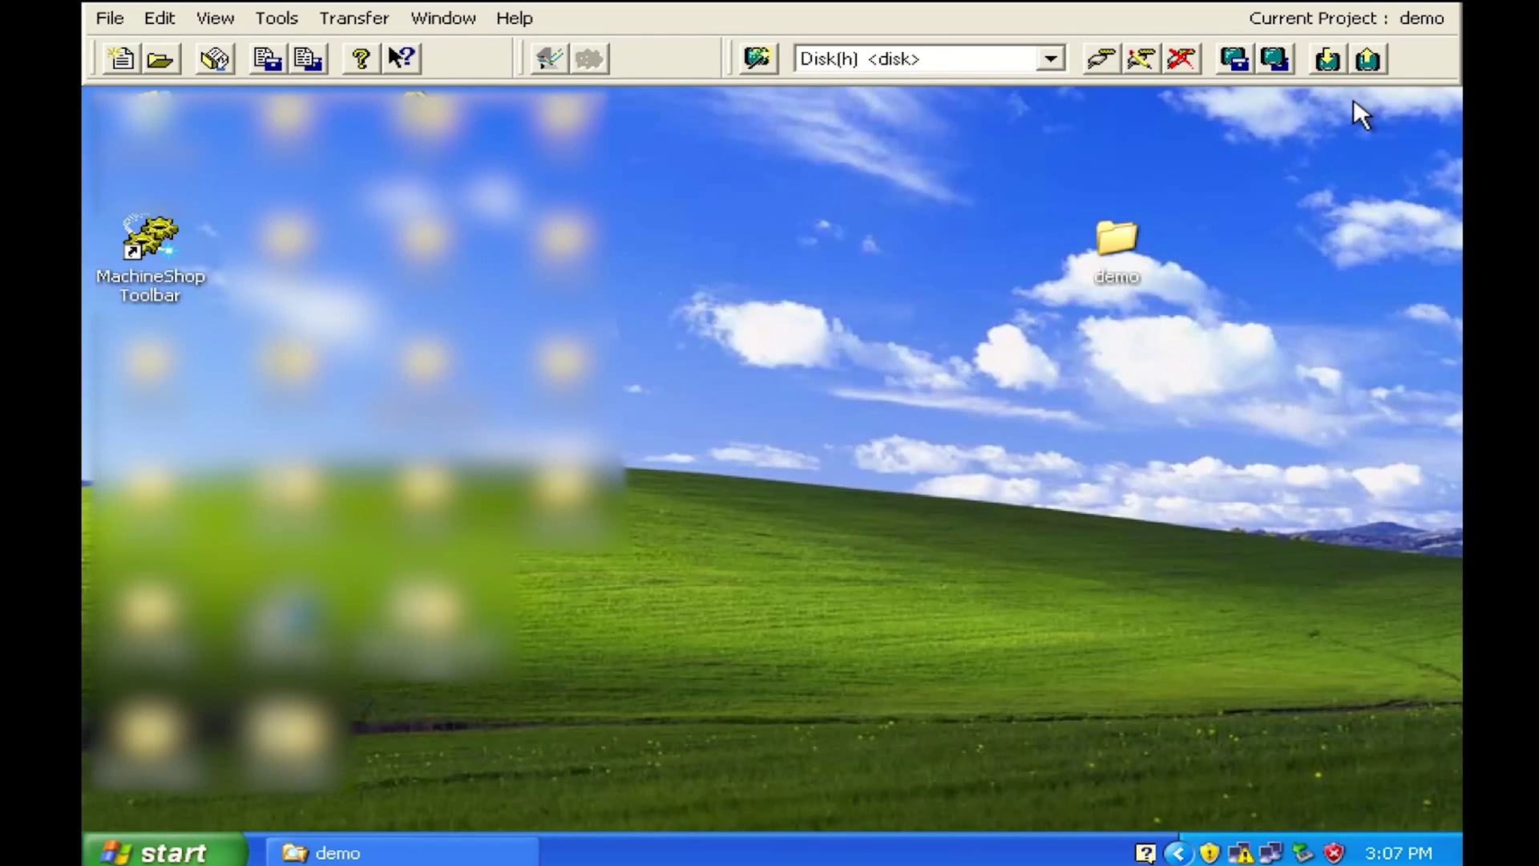
double_click(1116, 240)
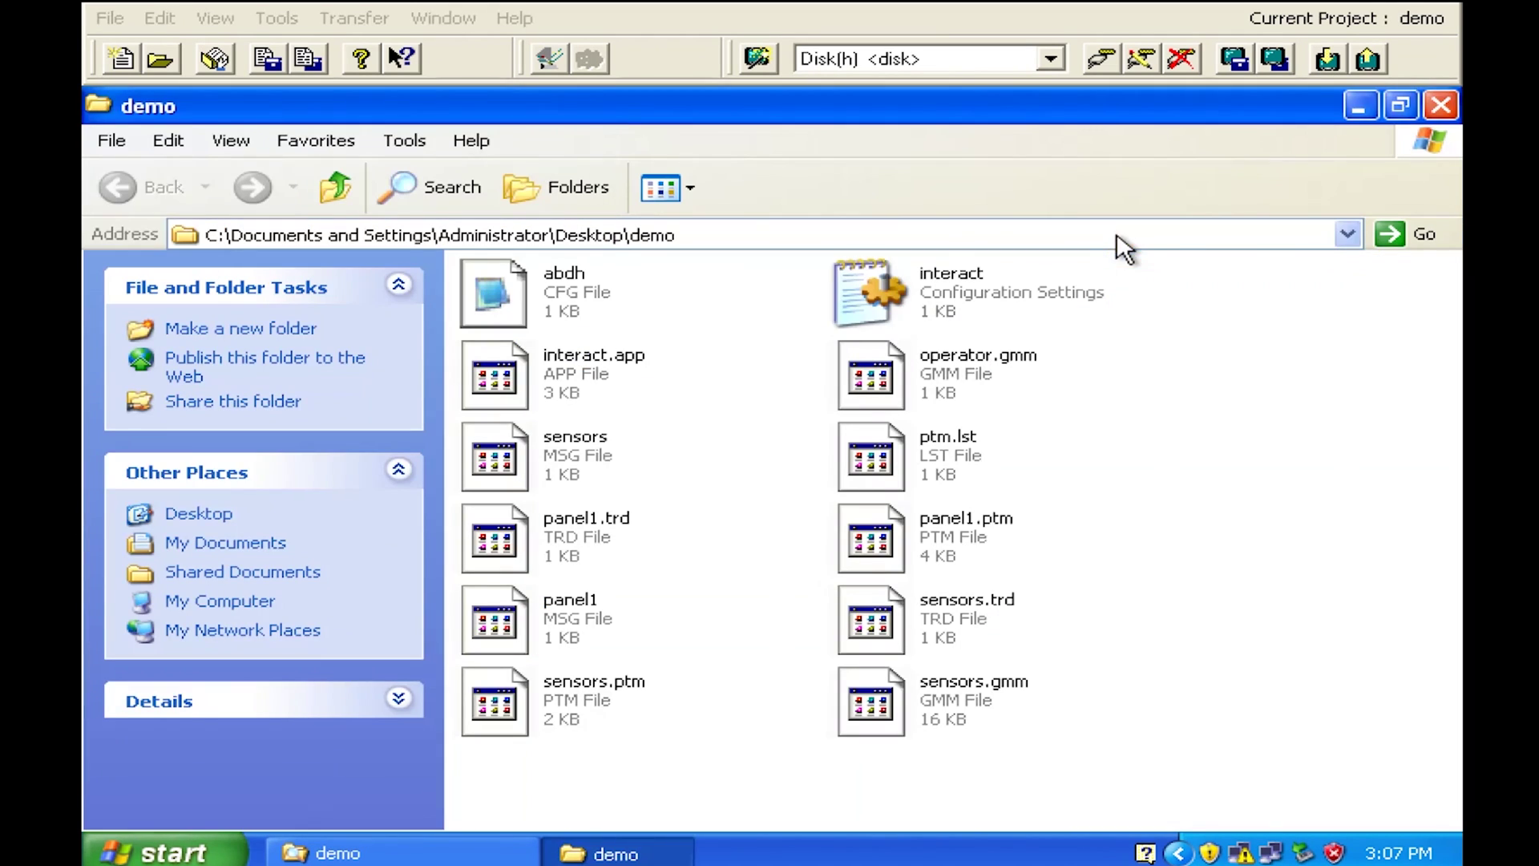
click(608, 305)
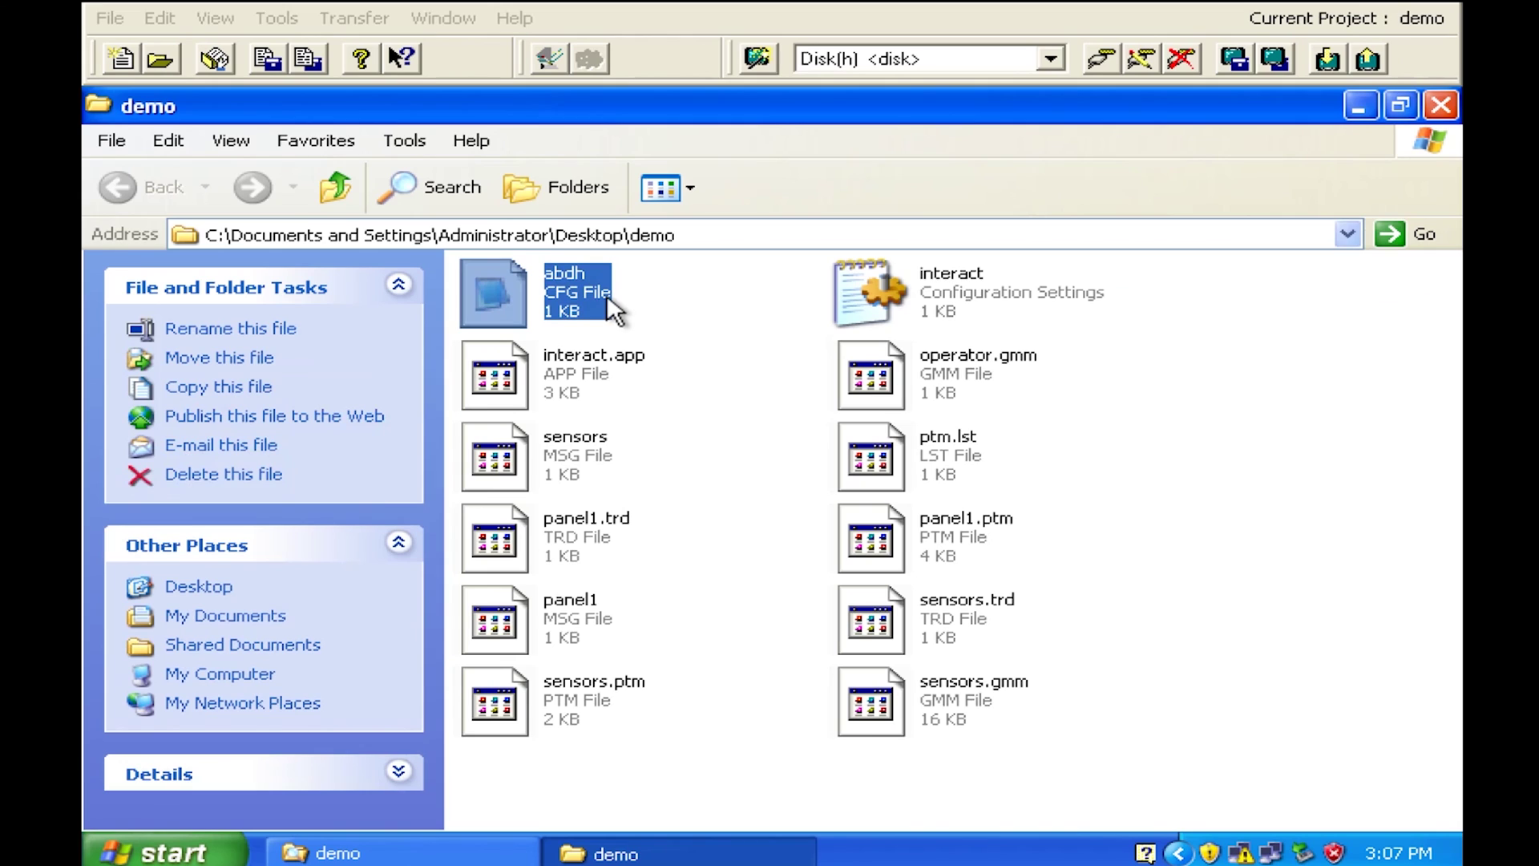
key(shift+Right)
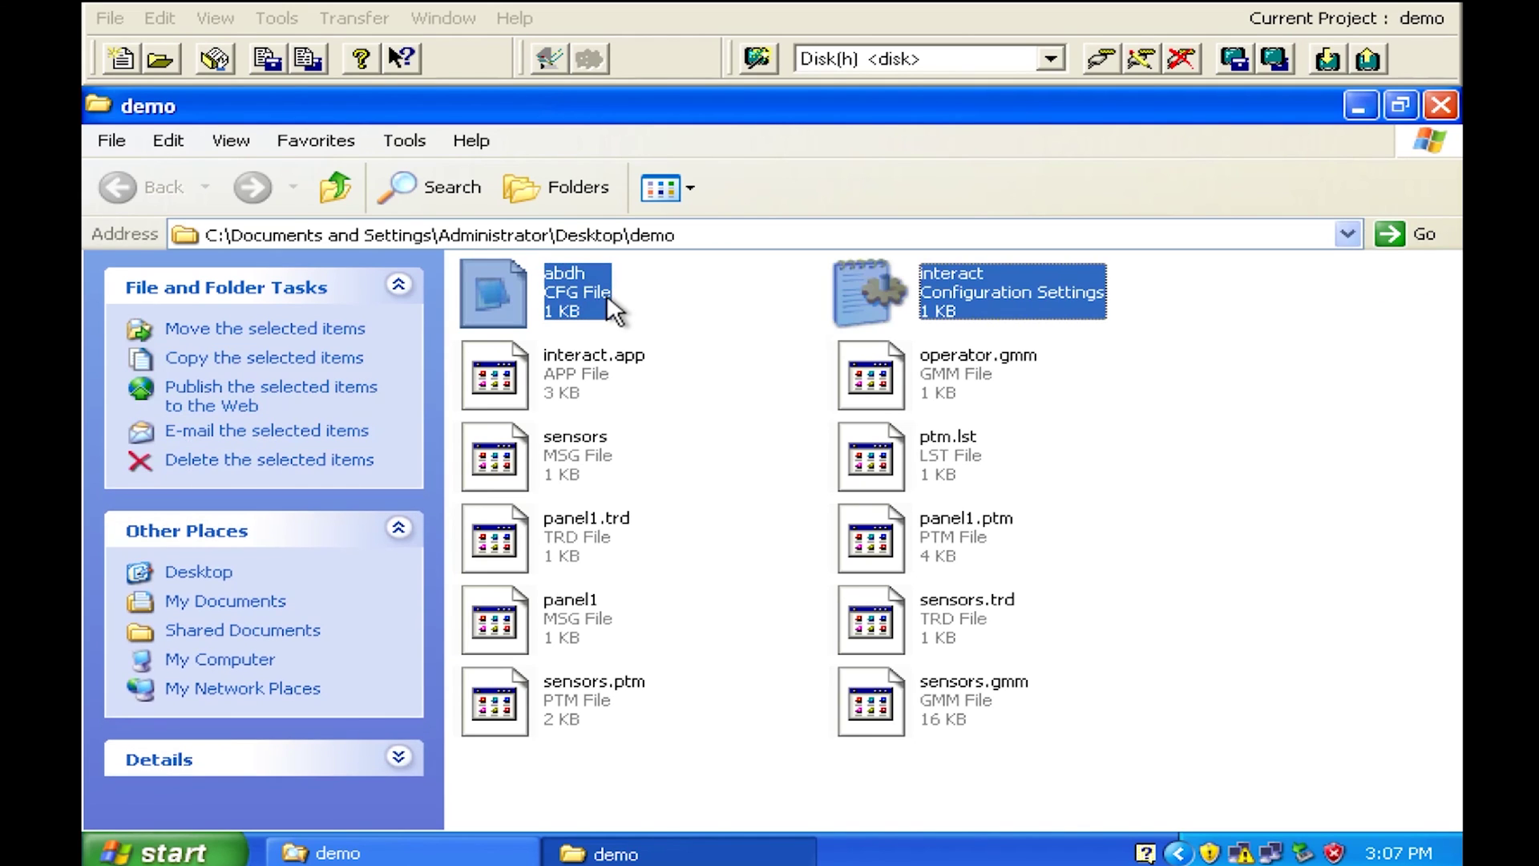
key(shift+Down)
key(shift+Down)
key(shift+Down)
key(shift+Down)
key(shift+Down)
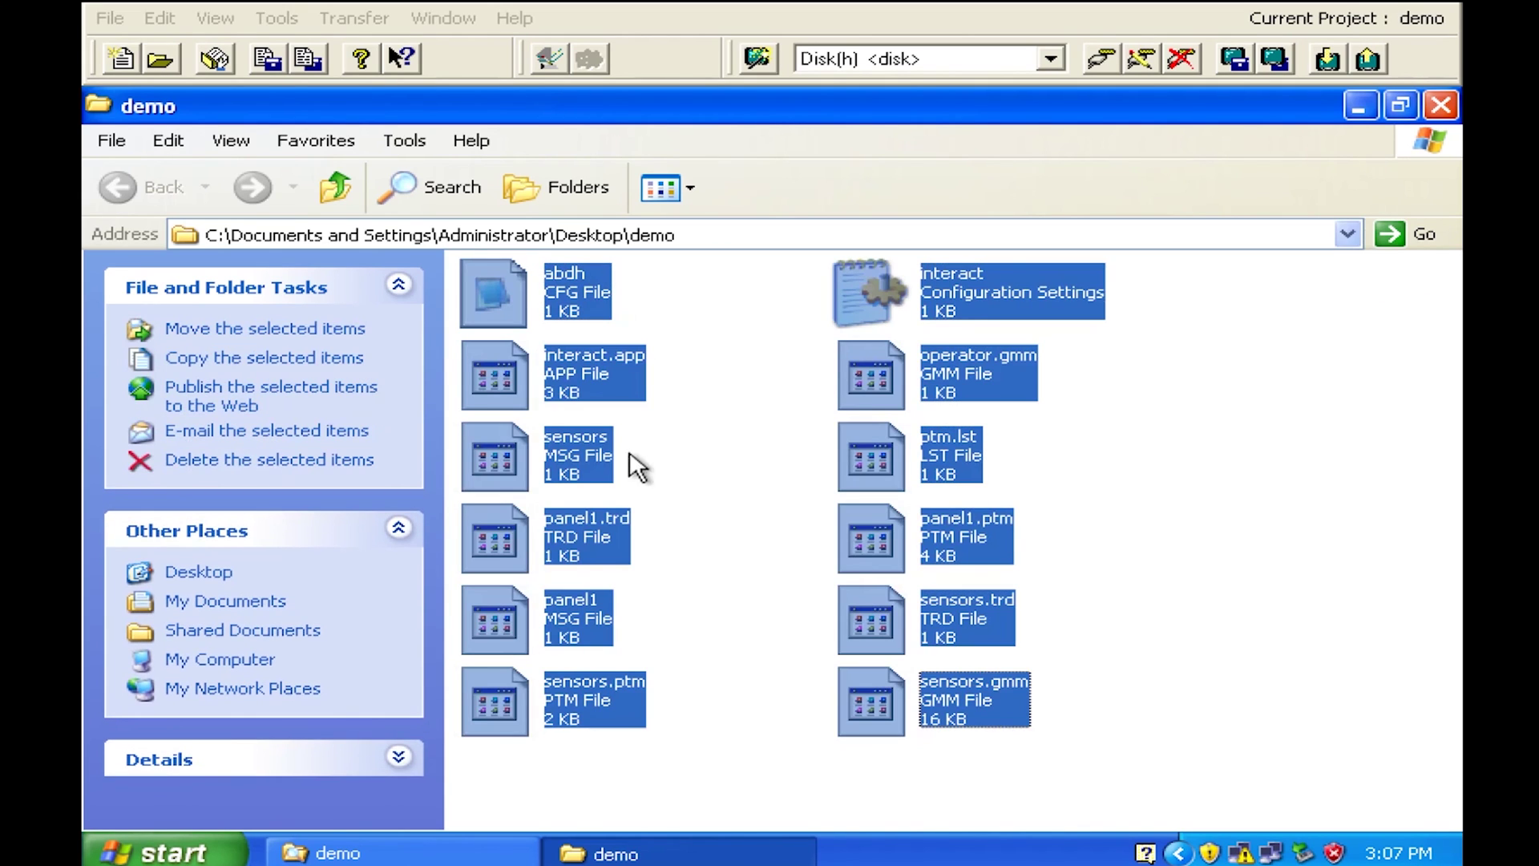
right_click(574, 457)
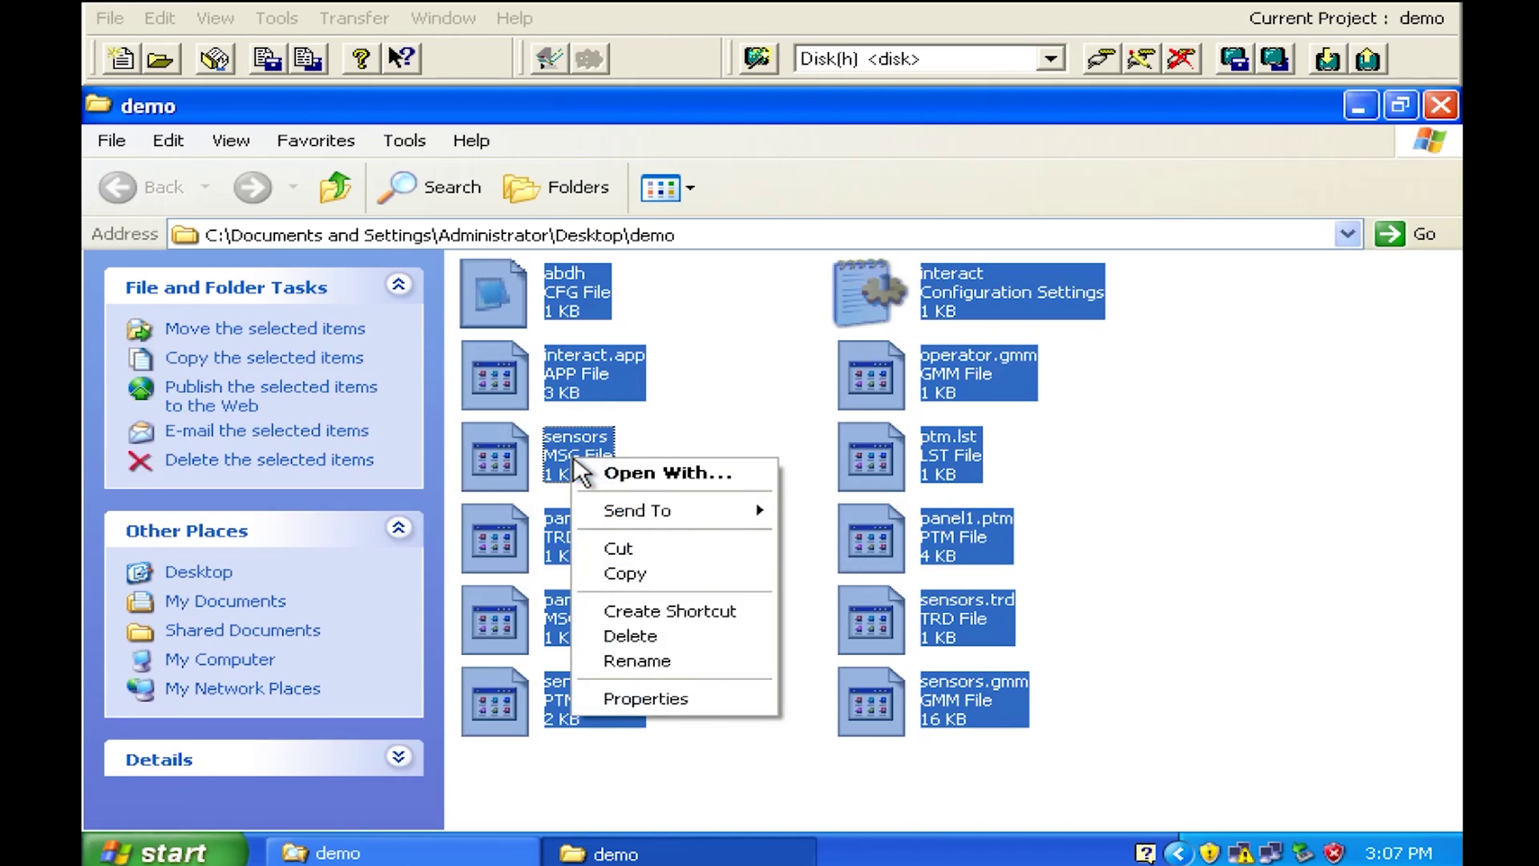
click(658, 565)
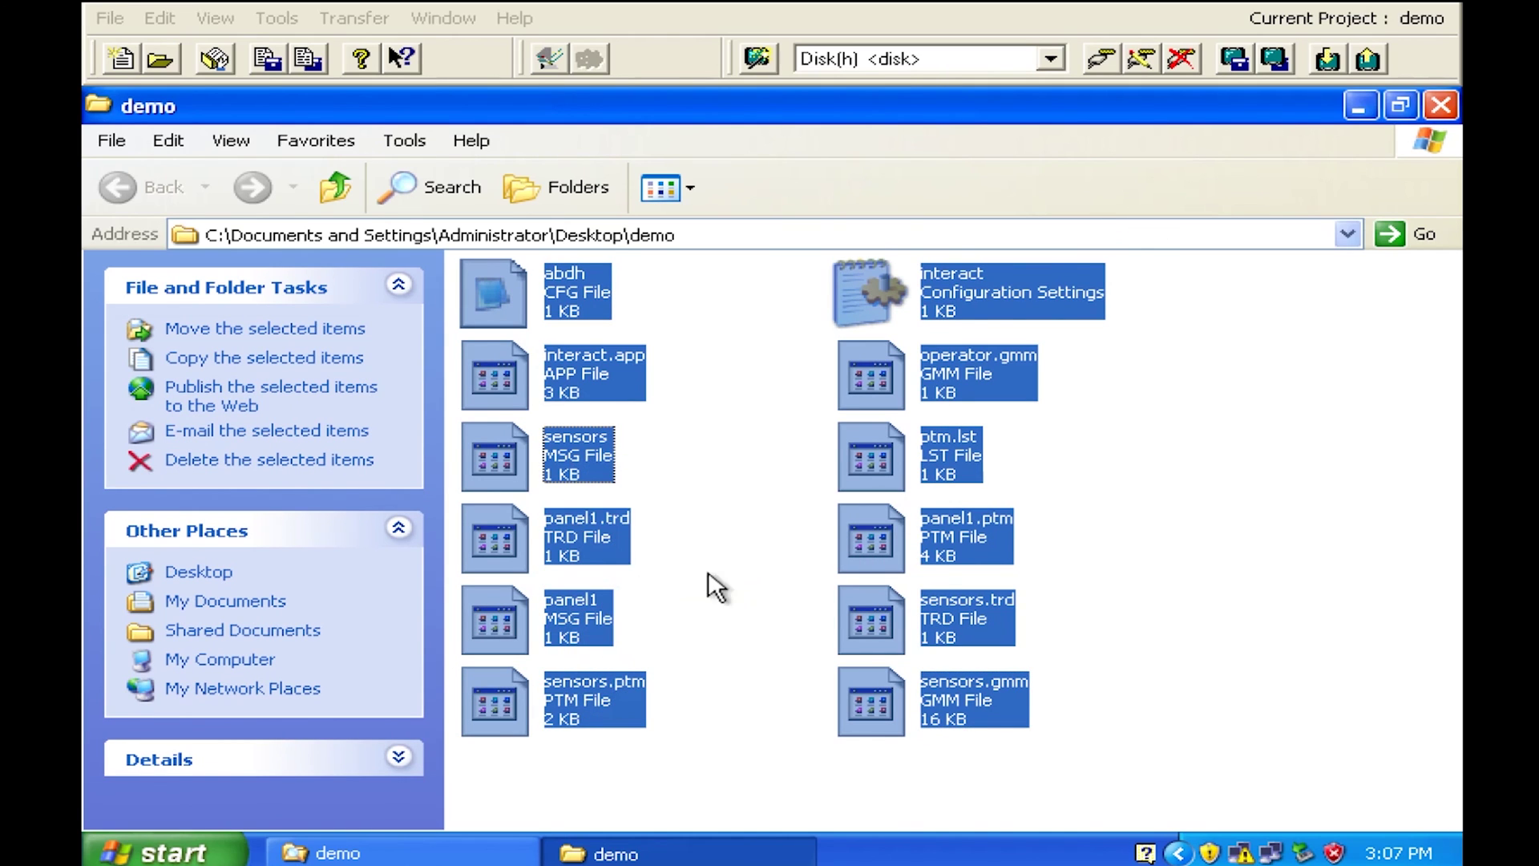
click(412, 852)
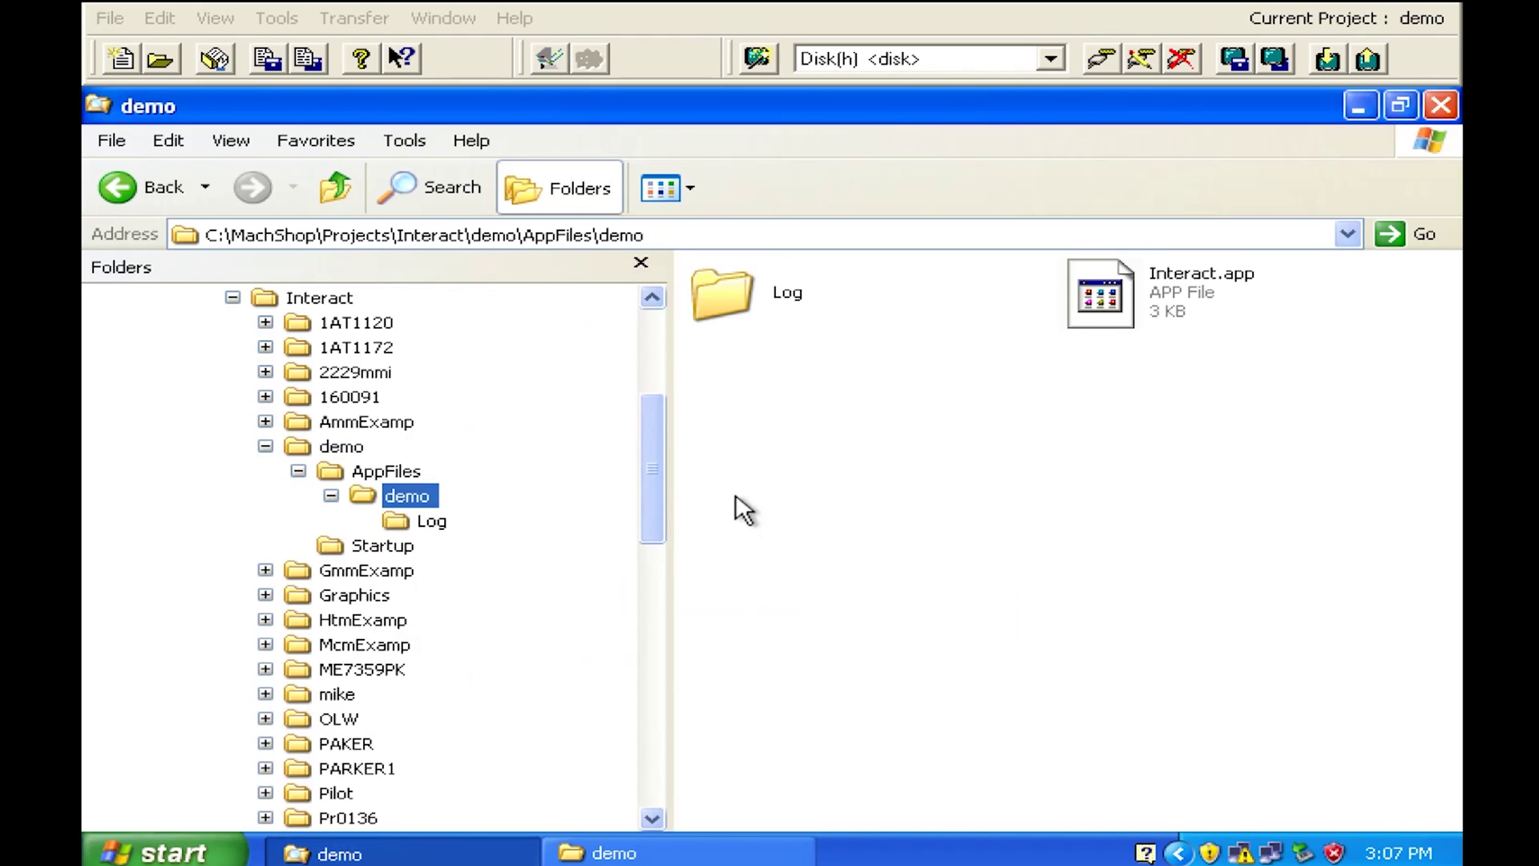
Step: Paste the files into AppFiles\demo, choosing Yes to All to replace interact.app
right_click(844, 463)
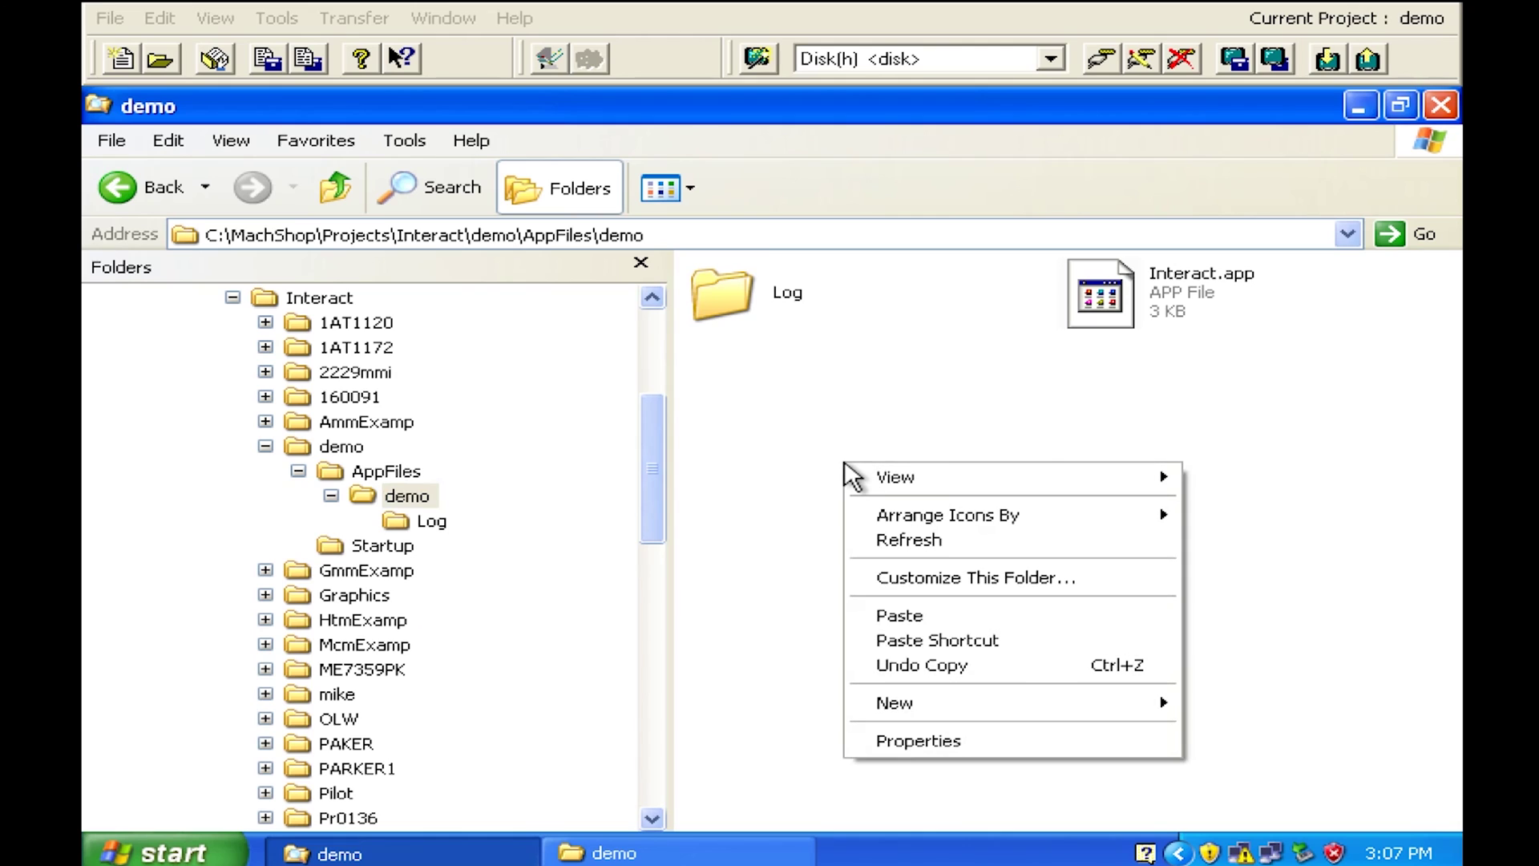
click(934, 614)
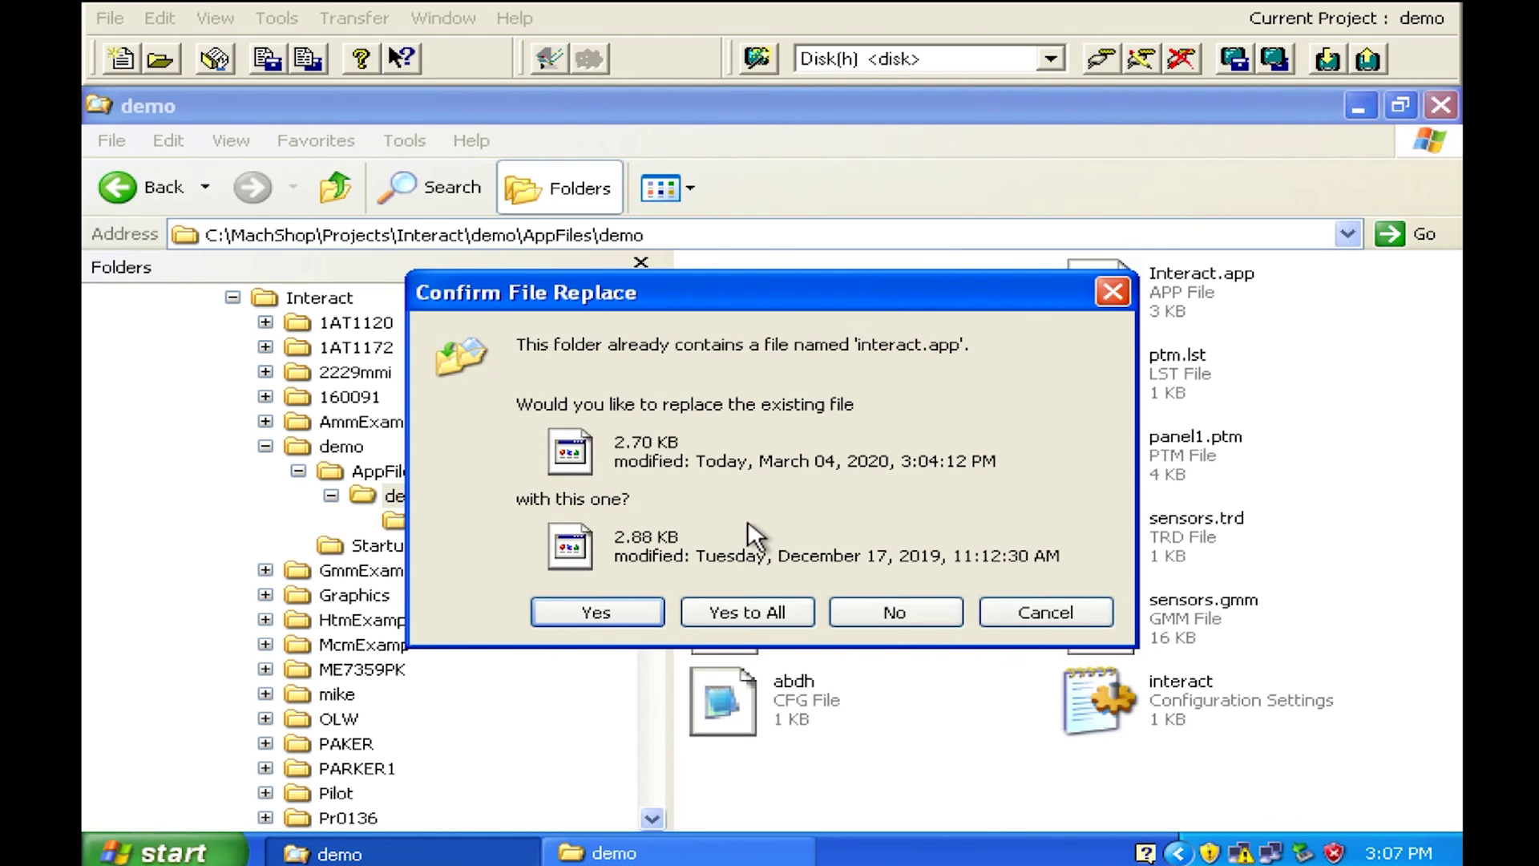
click(757, 613)
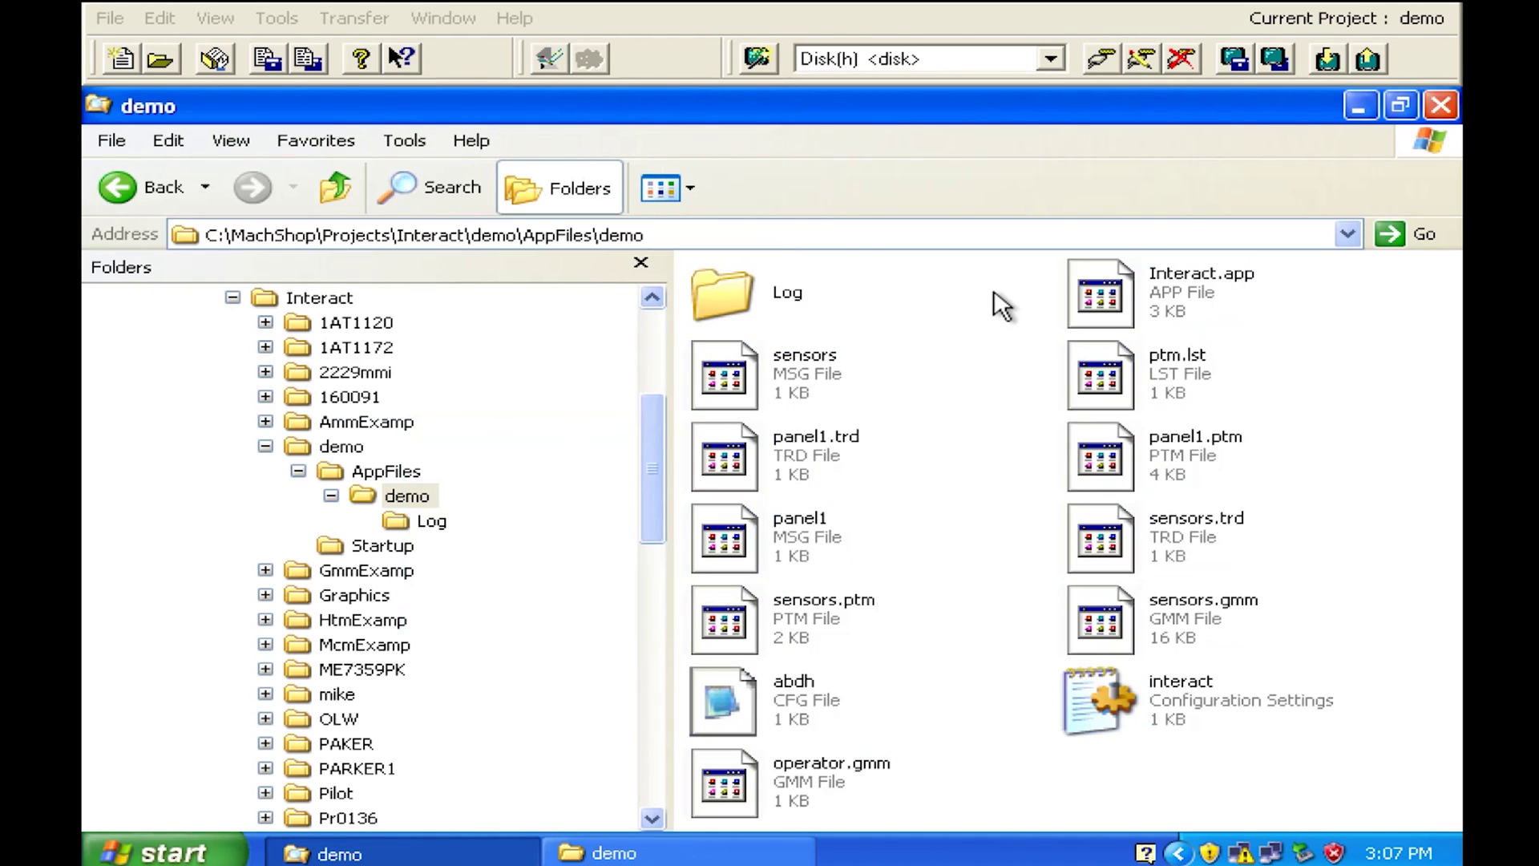
click(1360, 105)
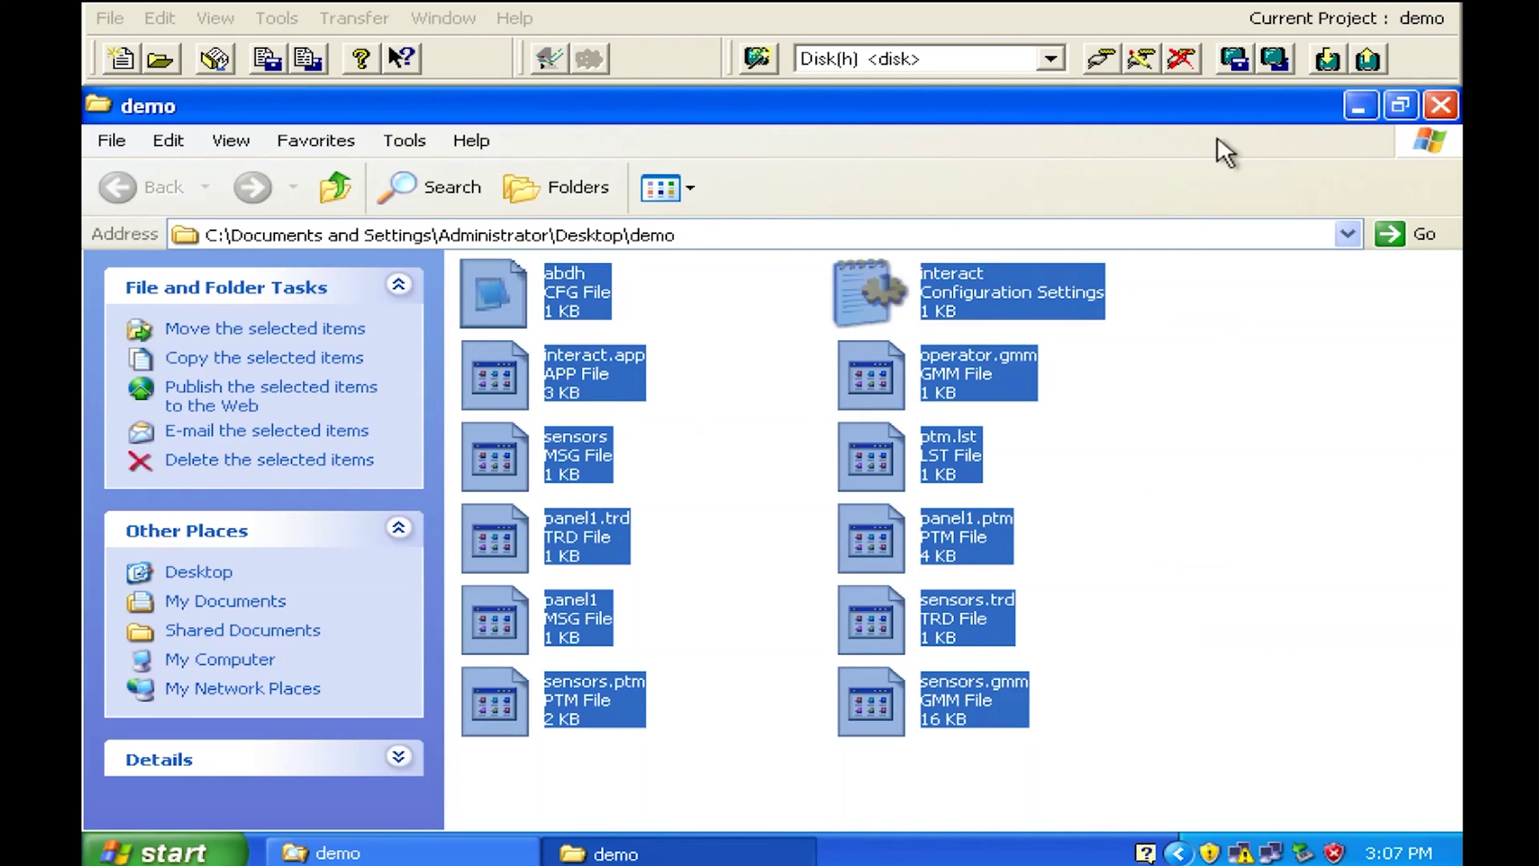
Step: Exit and relaunch MachineShop Toolbar, then start Interact Application Manager for DEMO
click(1360, 105)
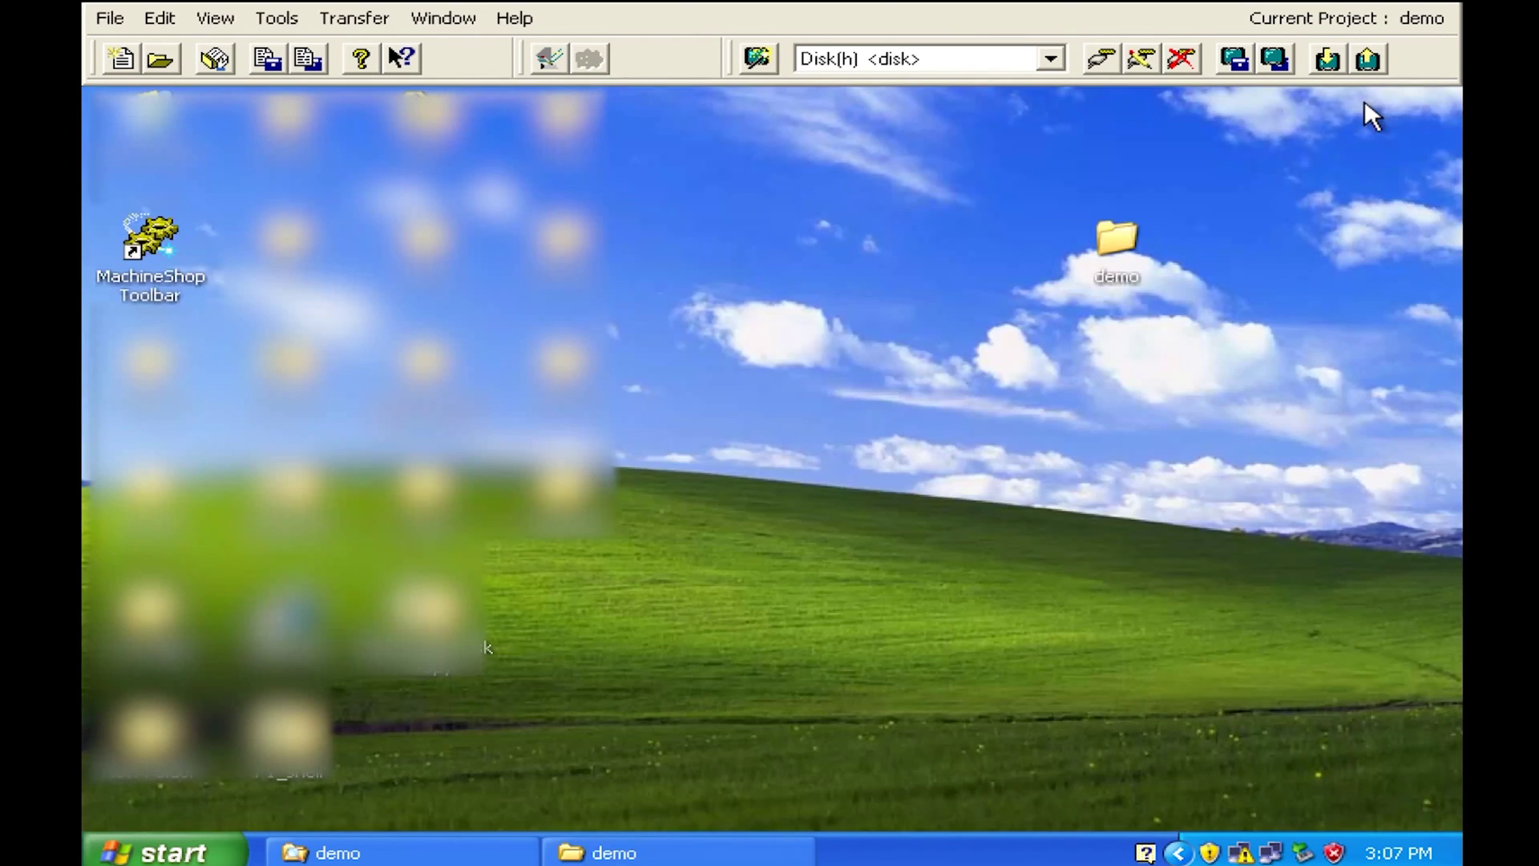
click(104, 13)
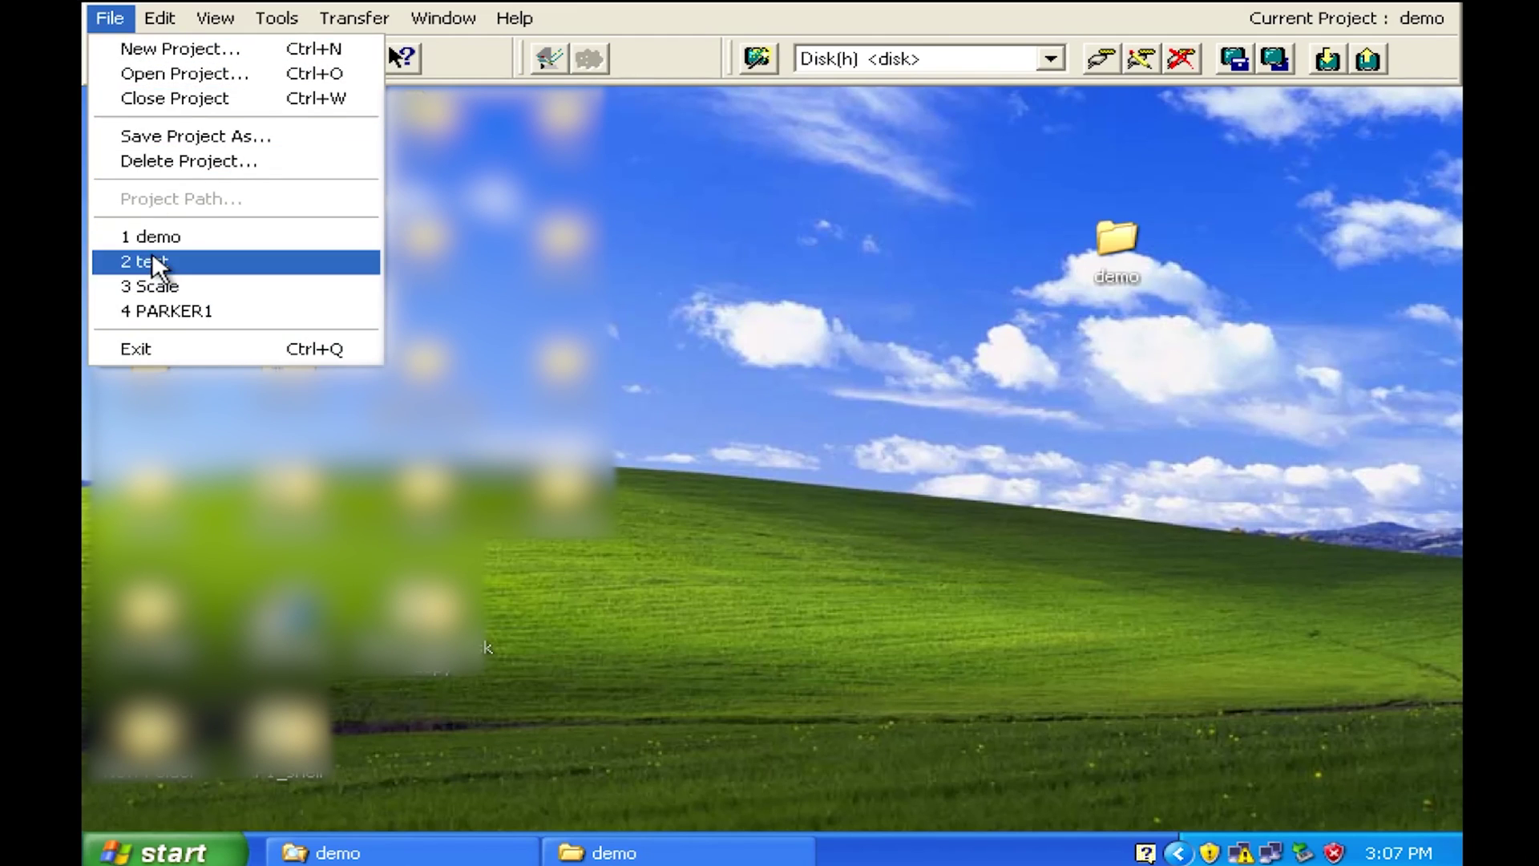
click(153, 350)
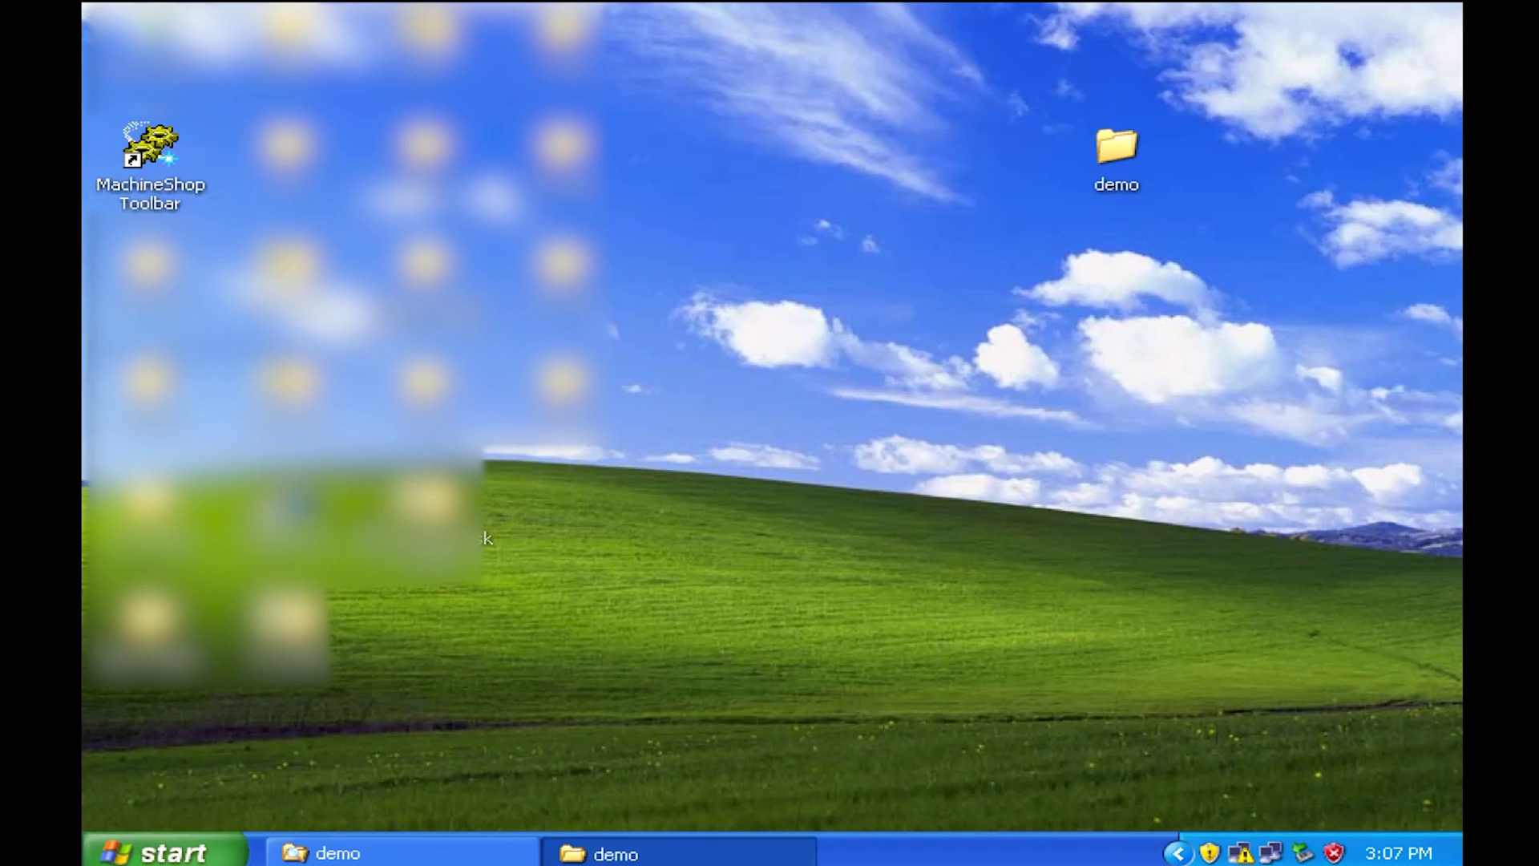
double_click(146, 151)
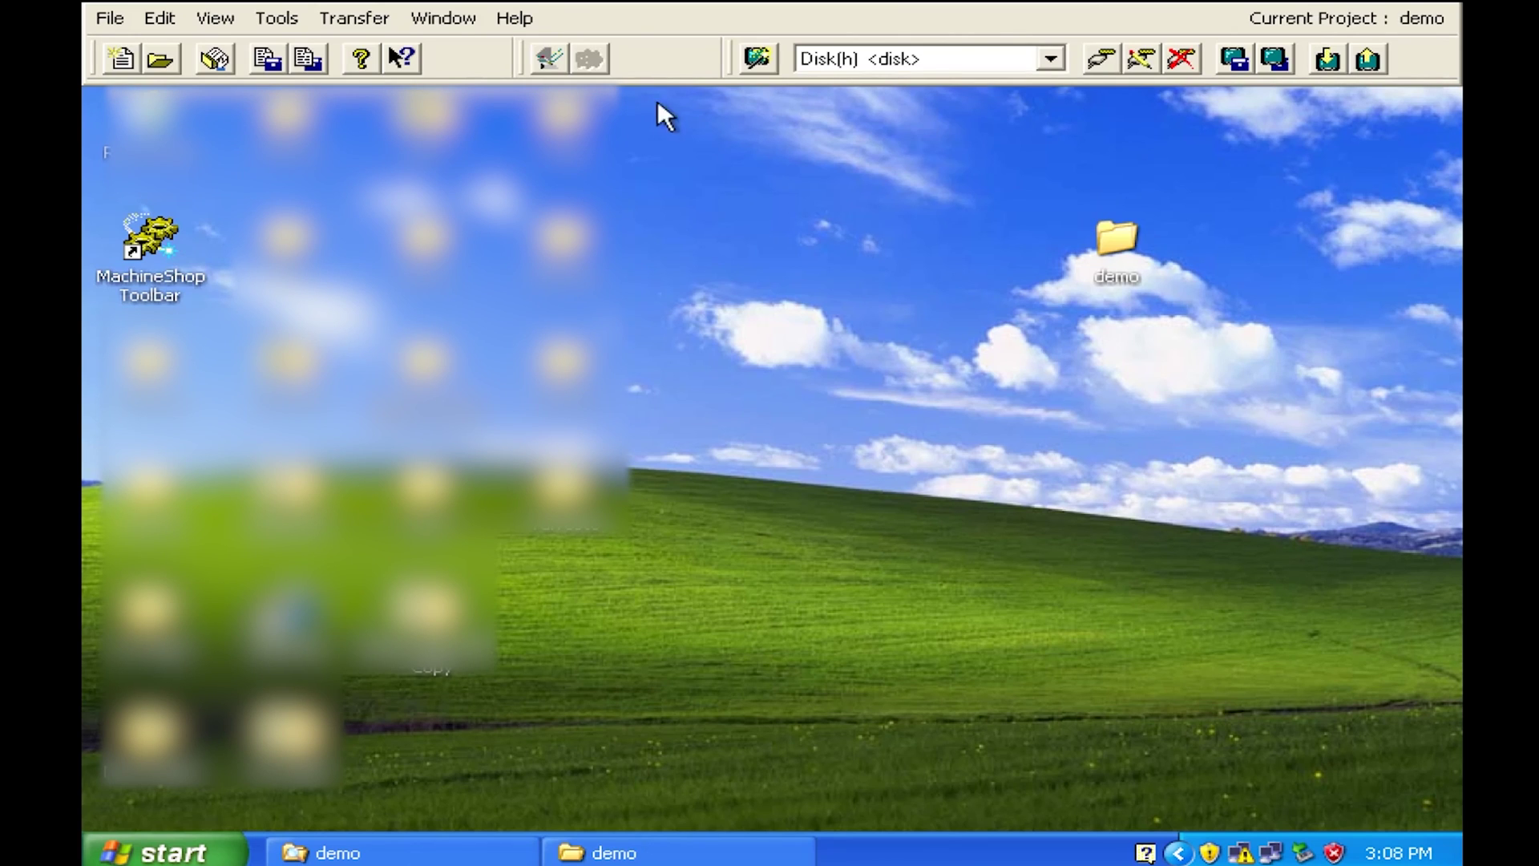
click(548, 58)
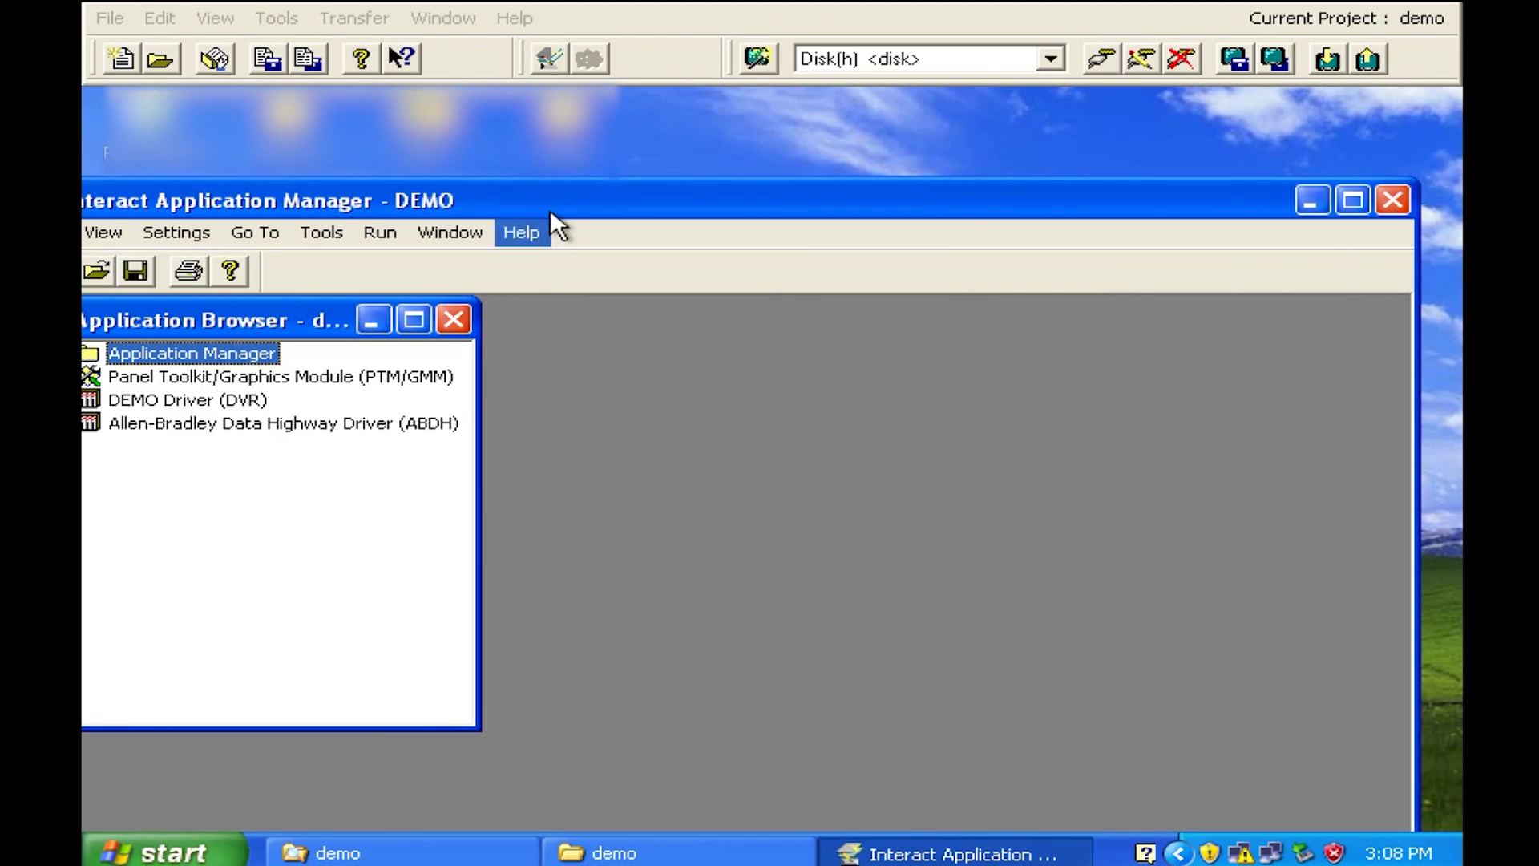
Step: Open and close the OPERATOR and SENSORS panels under Panel Toolkit/Graphics Module > Panels
drag(554, 199, 605, 137)
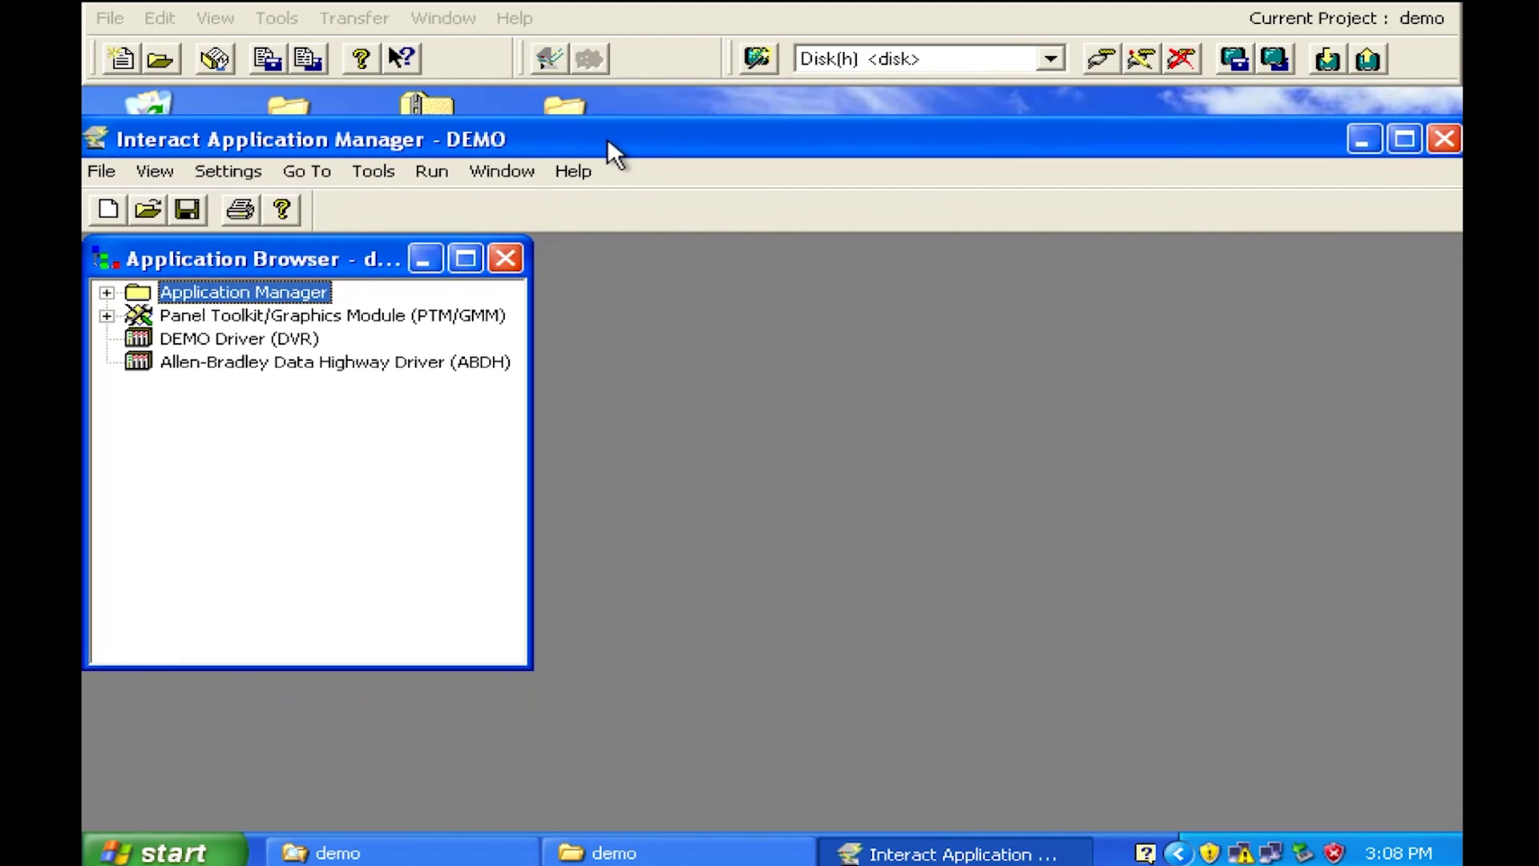
click(106, 317)
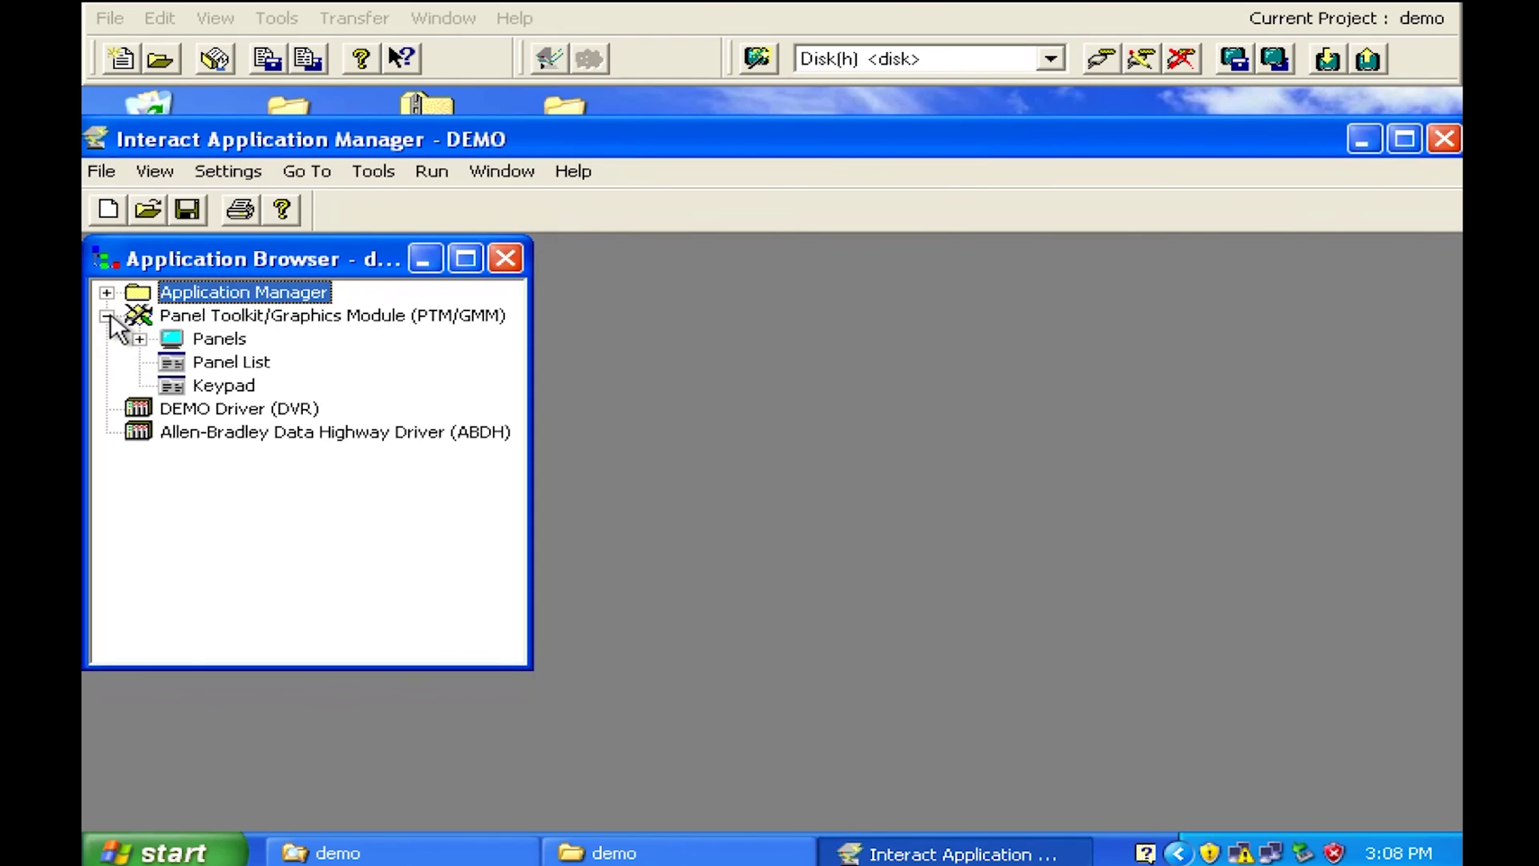
click(140, 339)
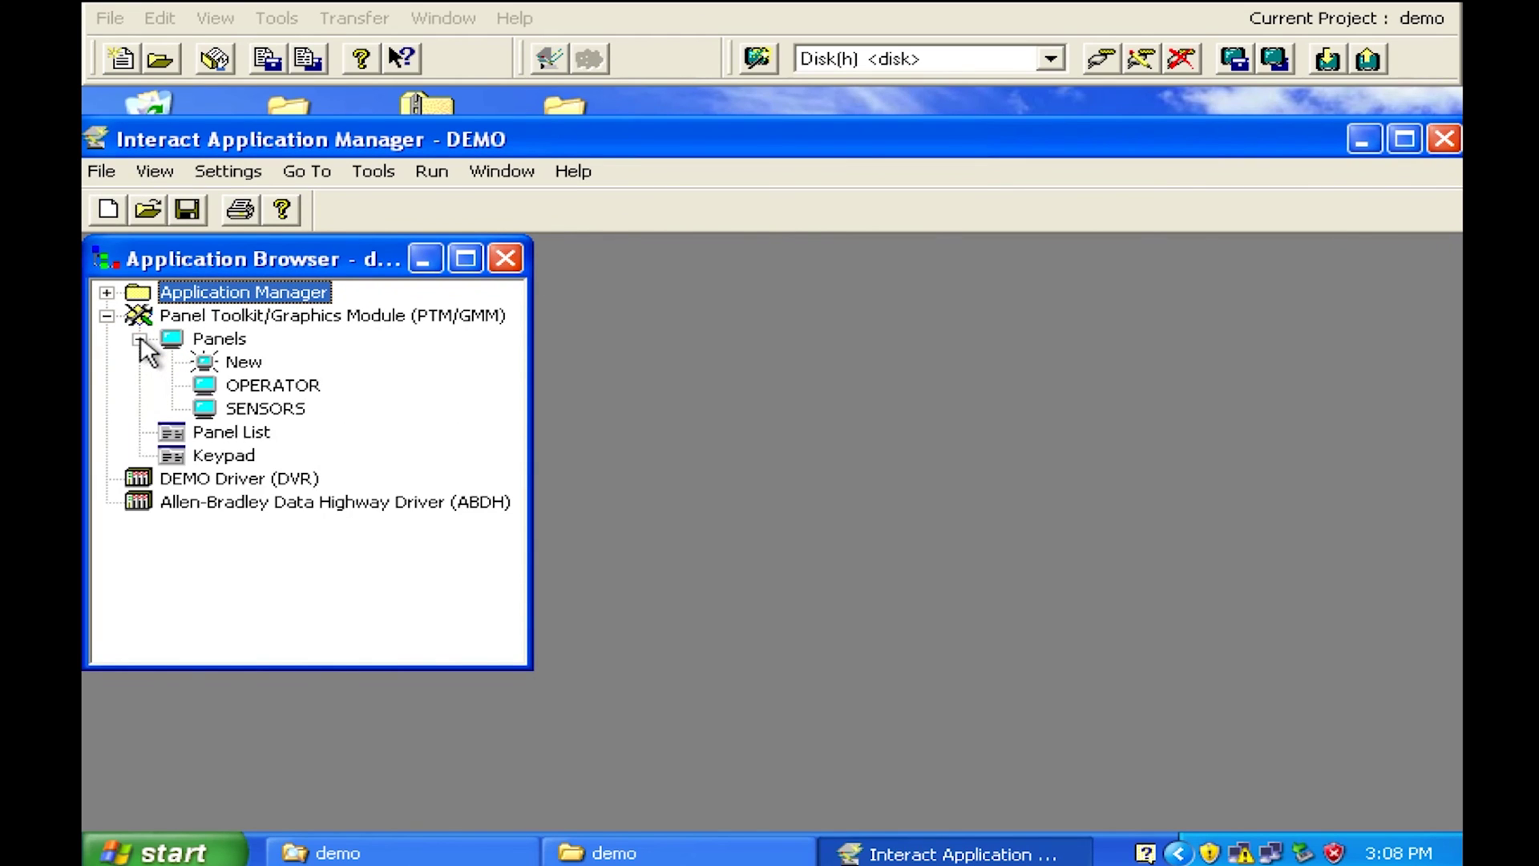
double_click(287, 385)
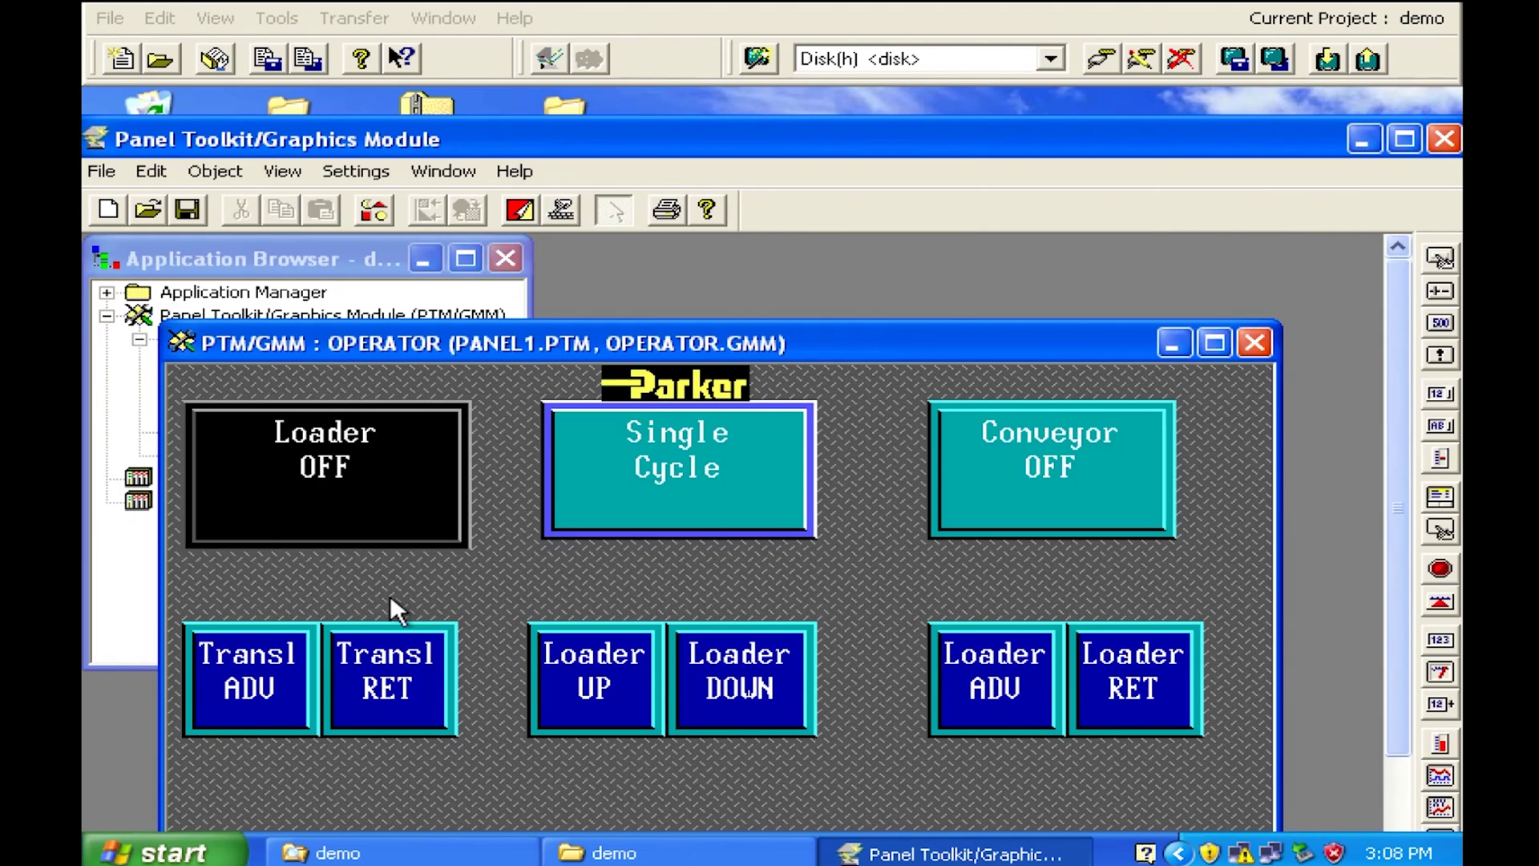
click(1250, 341)
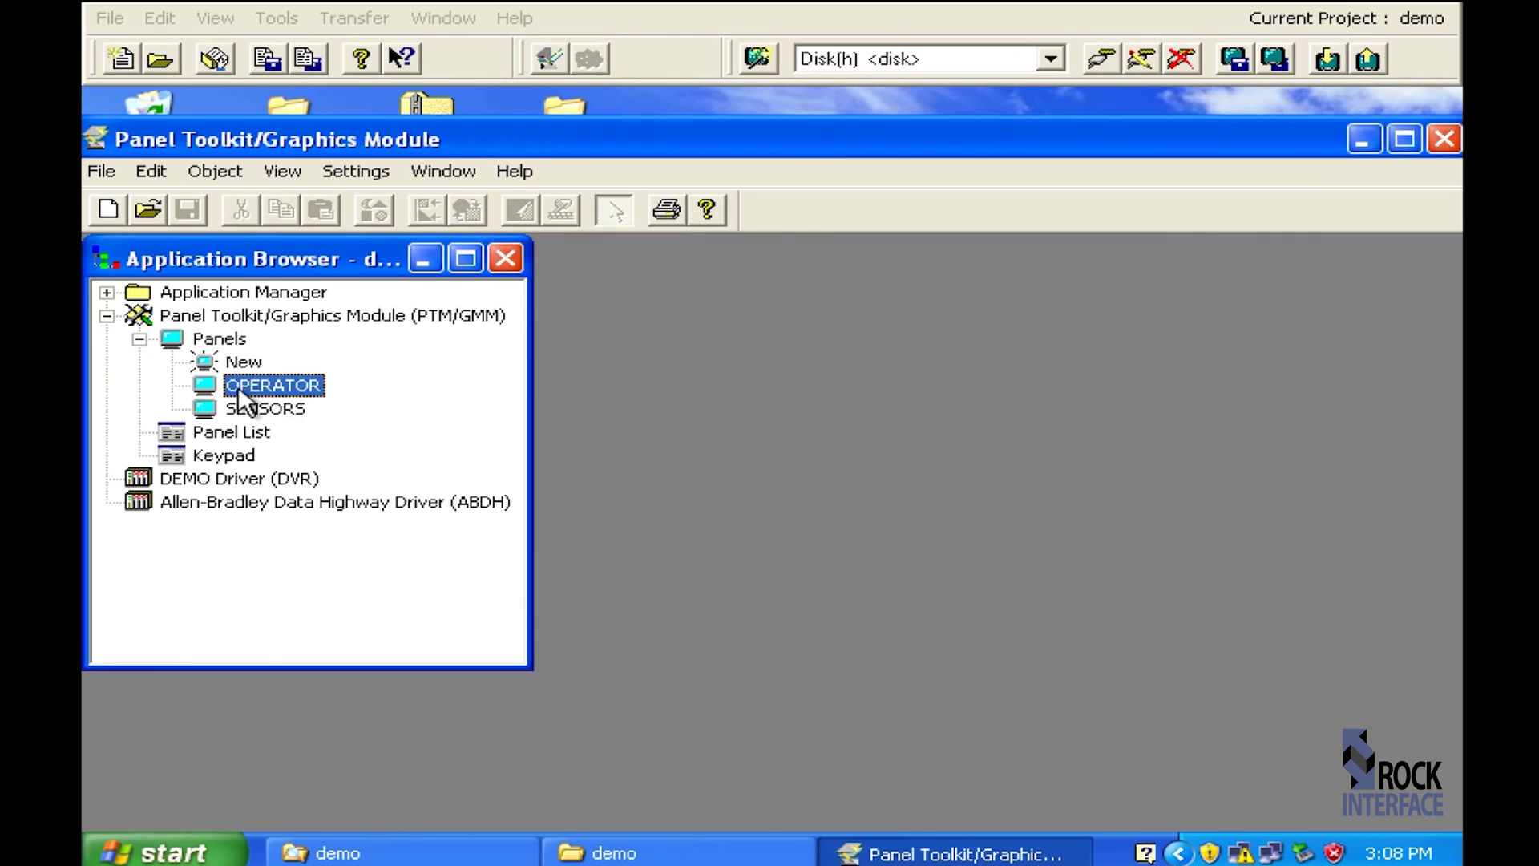
click(255, 407)
double_click(257, 410)
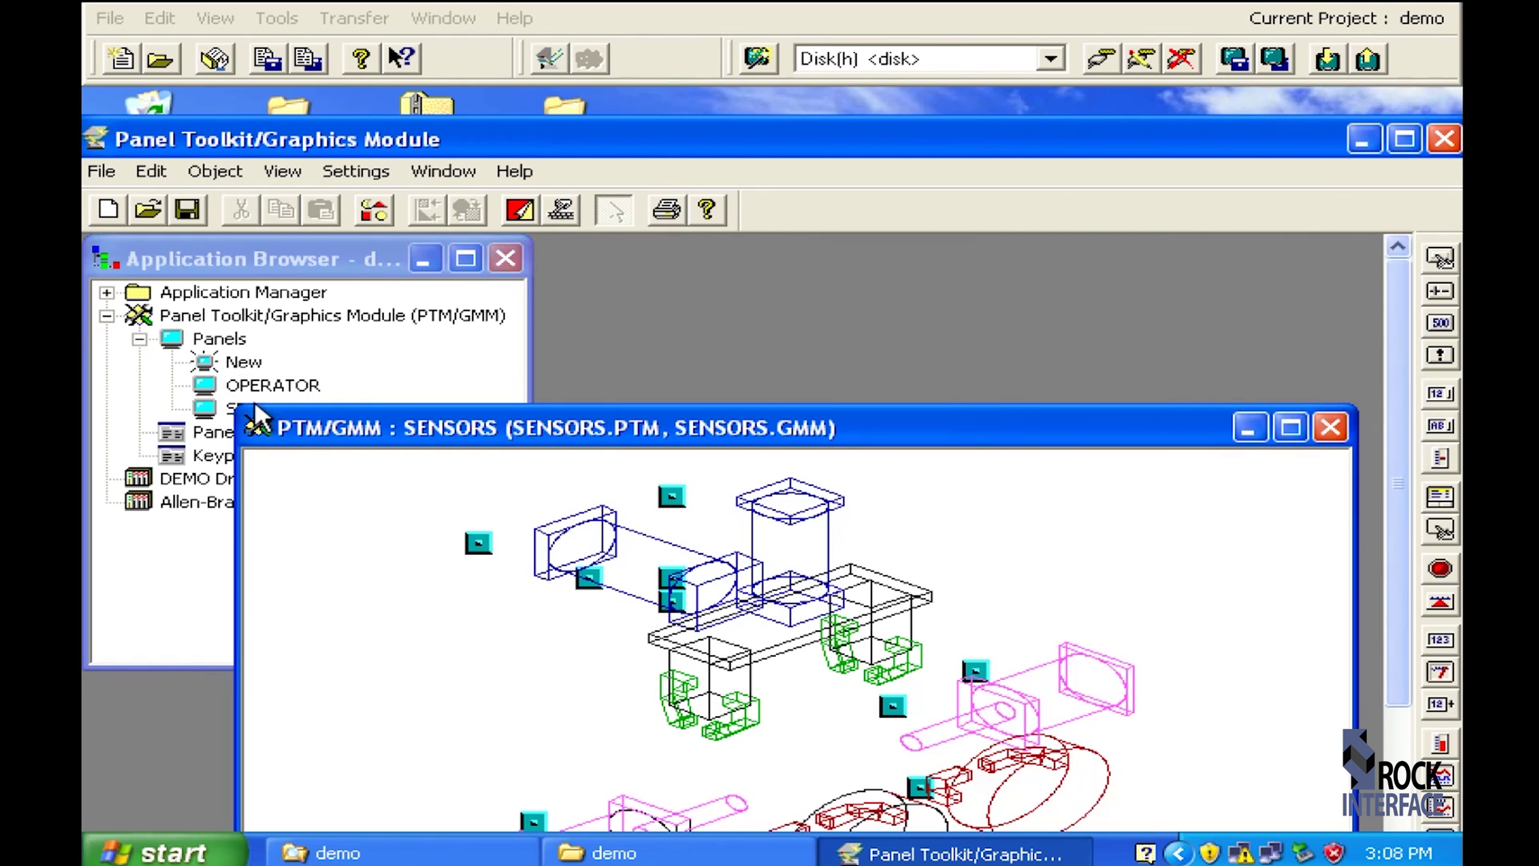
click(1330, 427)
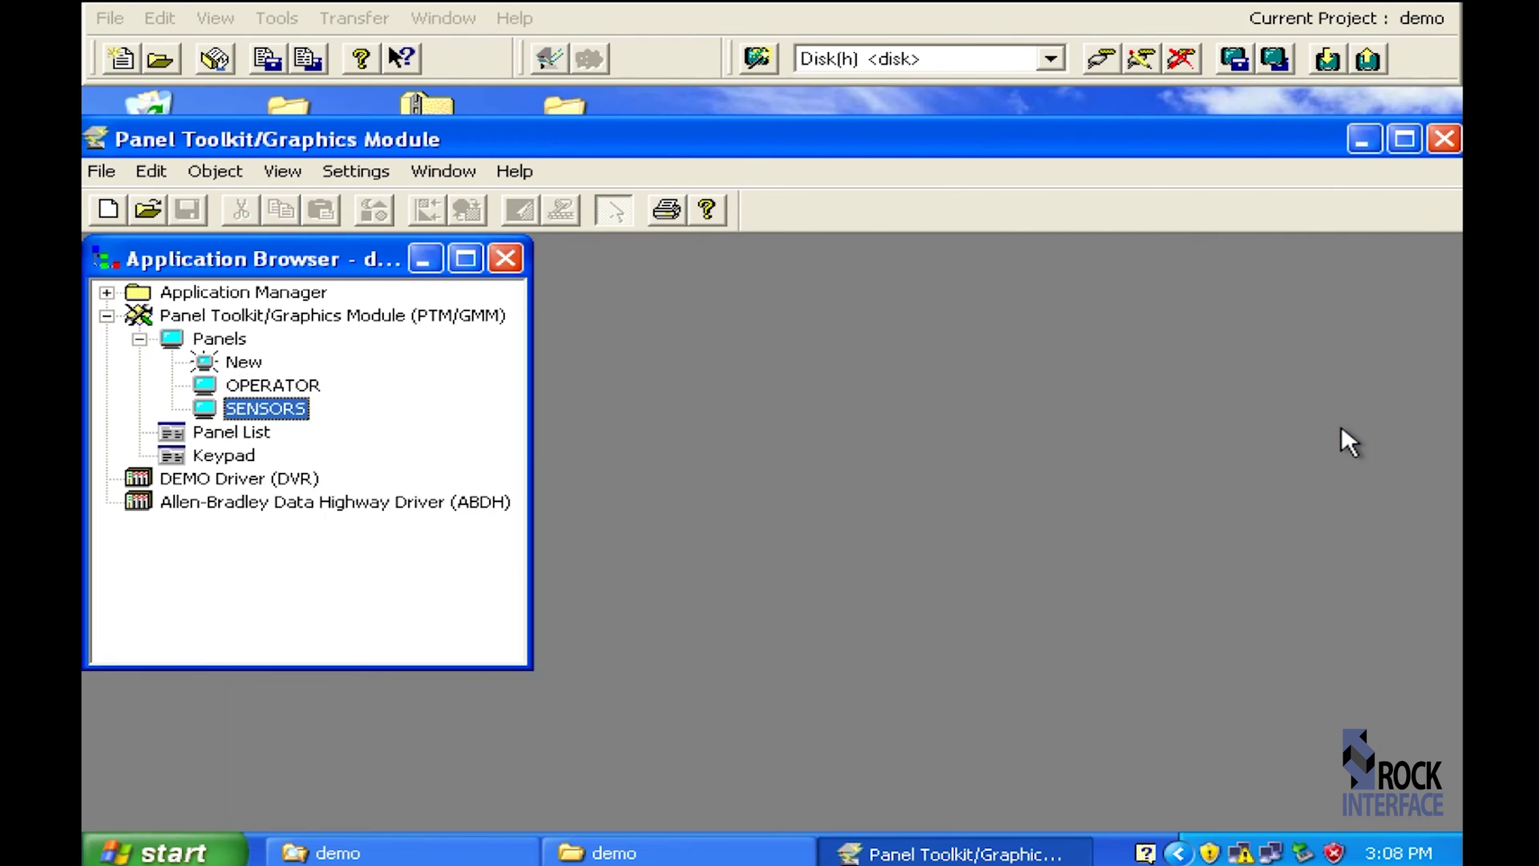
Step: Review Application Settings and the ABDH driver's COM1, 19200 baud, 8-N-1 settings unchanged
click(106, 293)
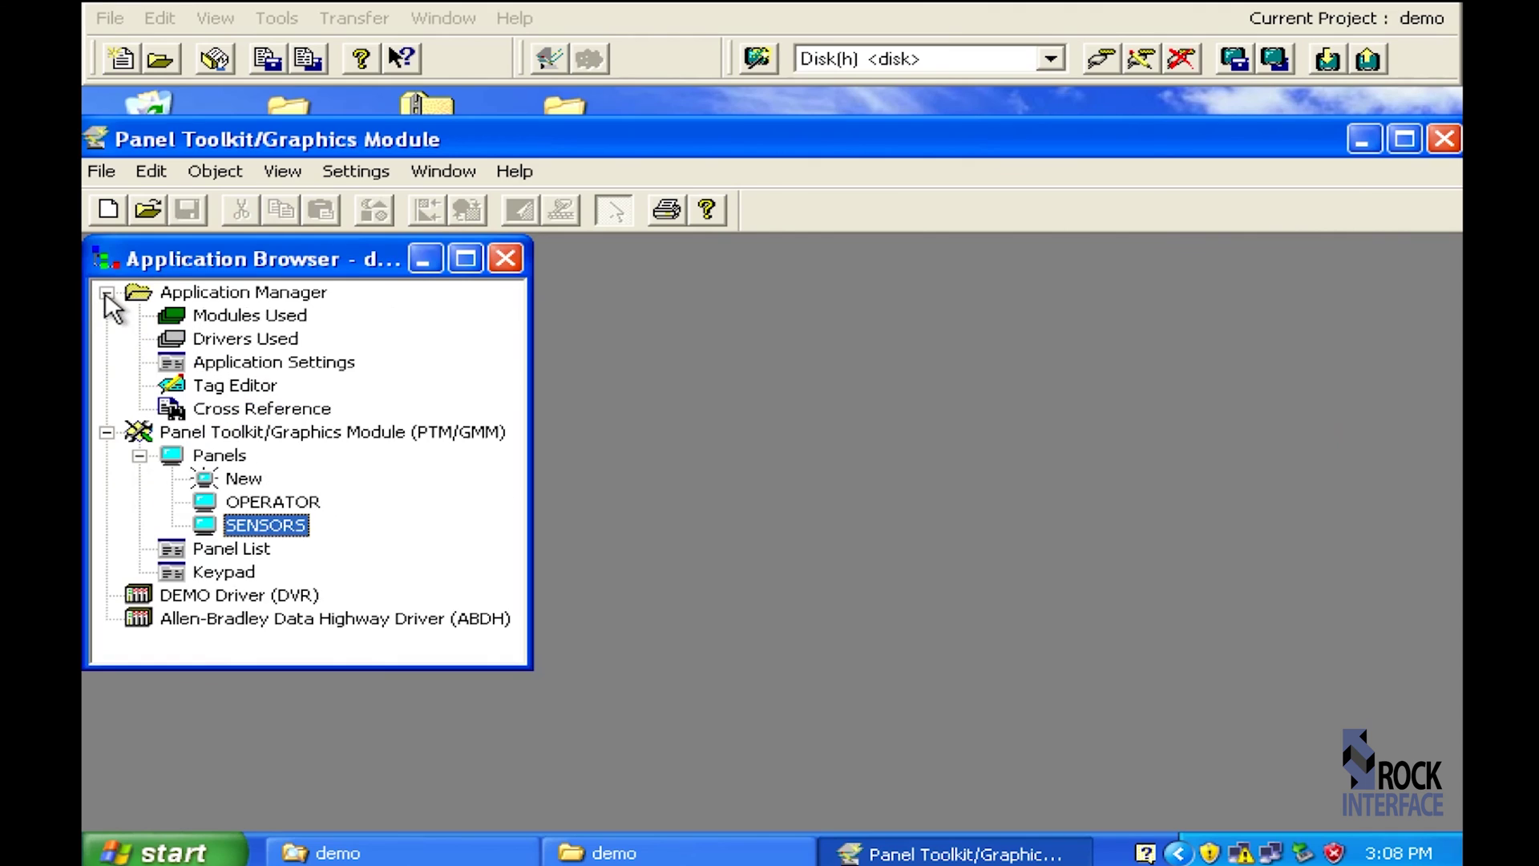
double_click(247, 361)
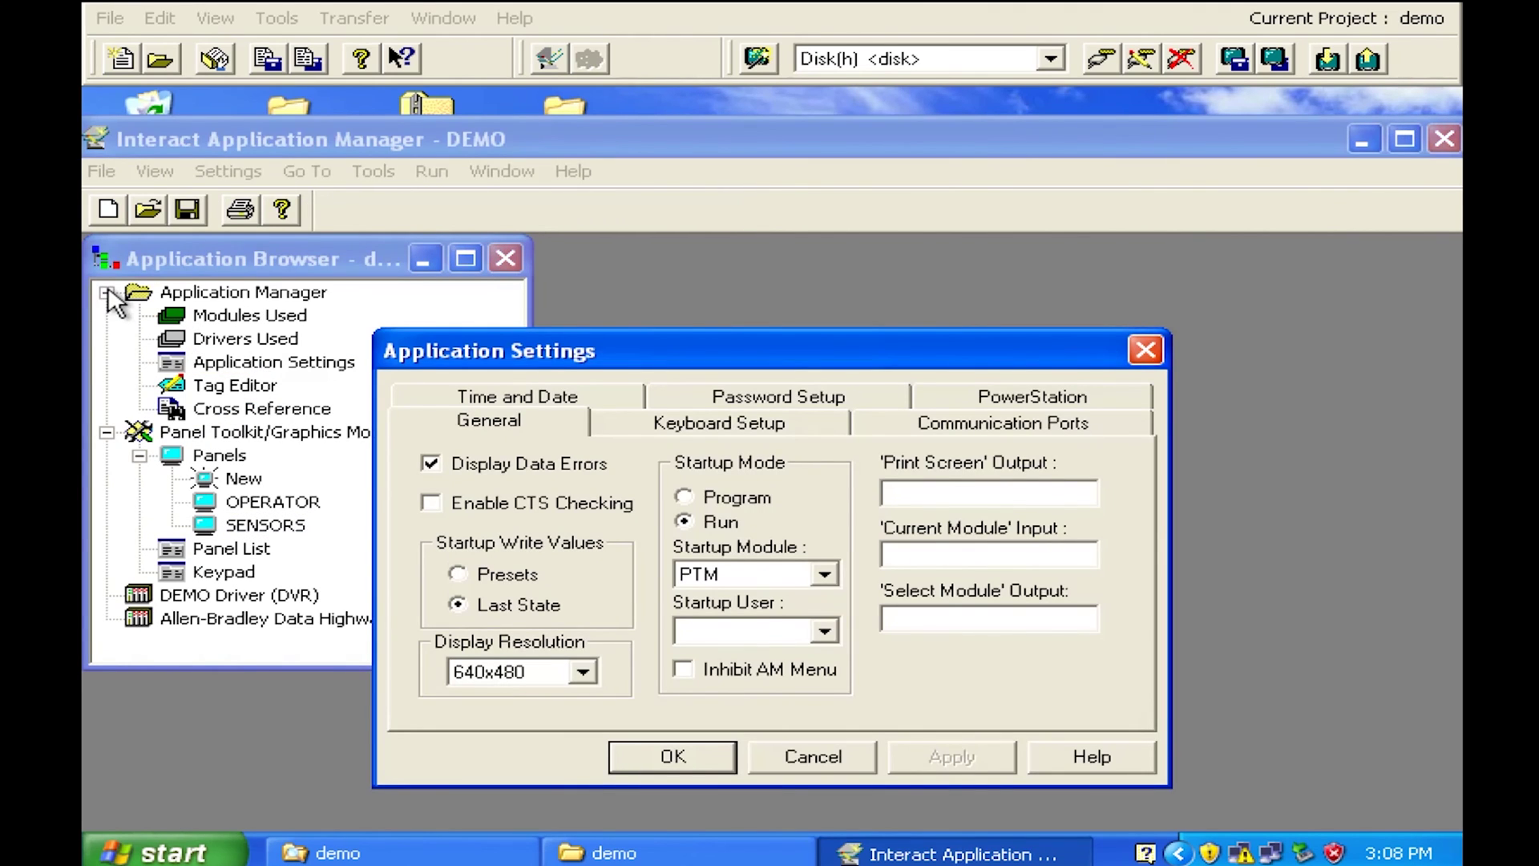
click(811, 758)
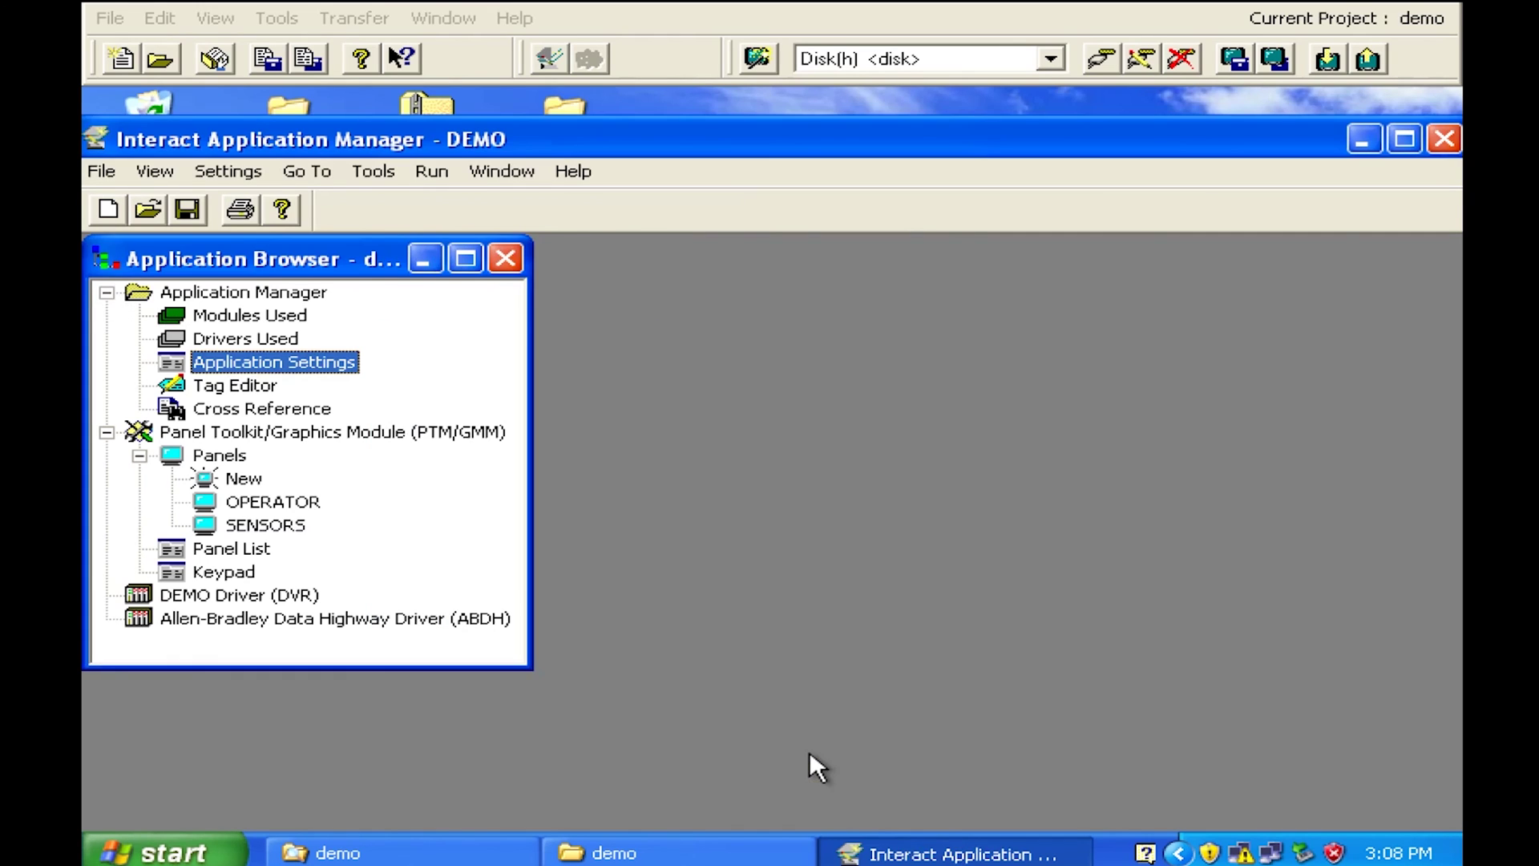
double_click(305, 618)
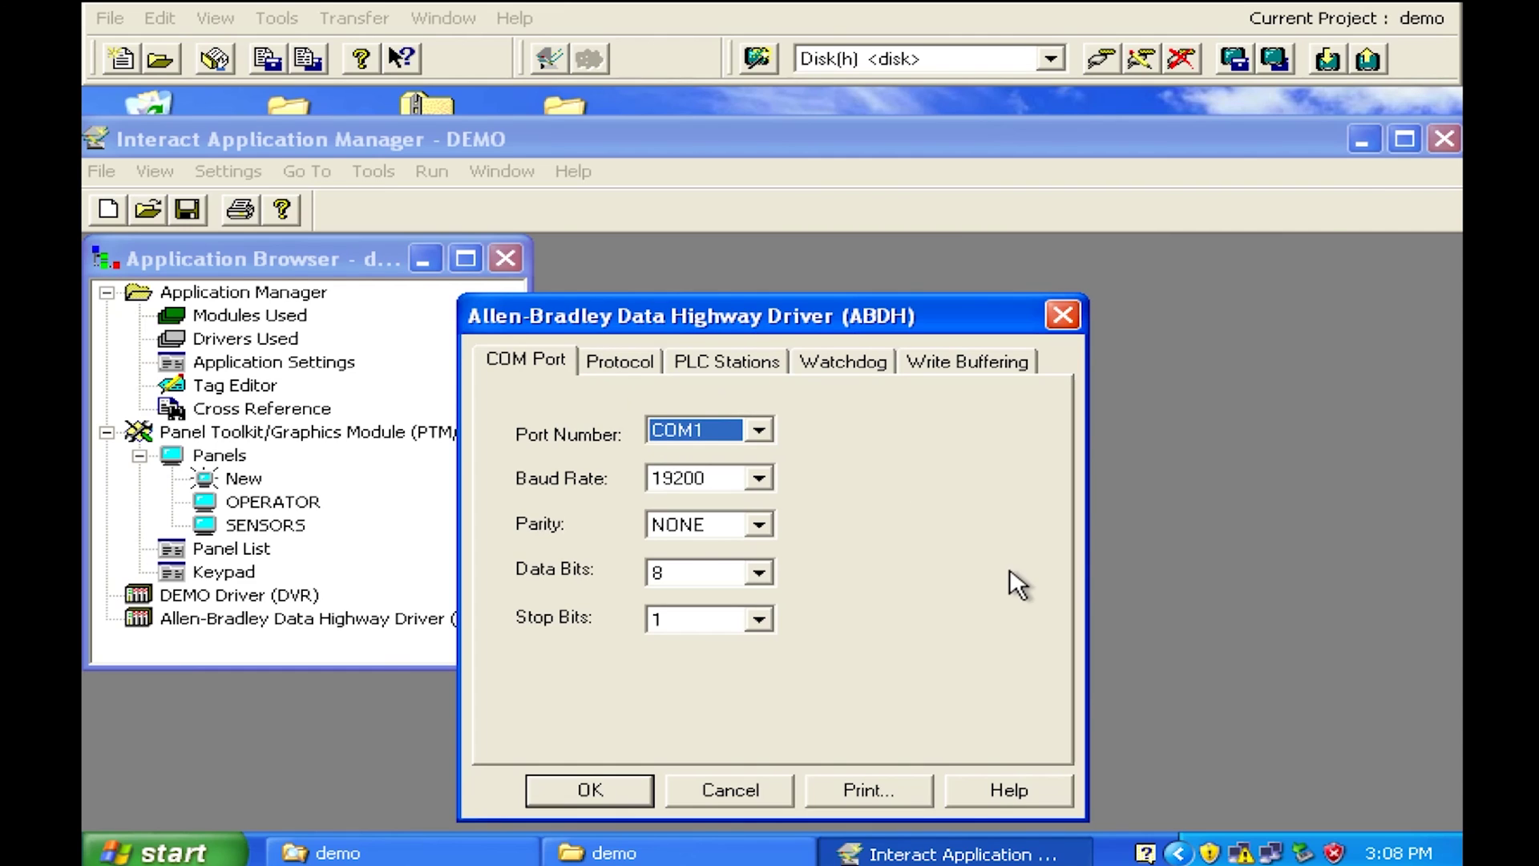
click(1062, 315)
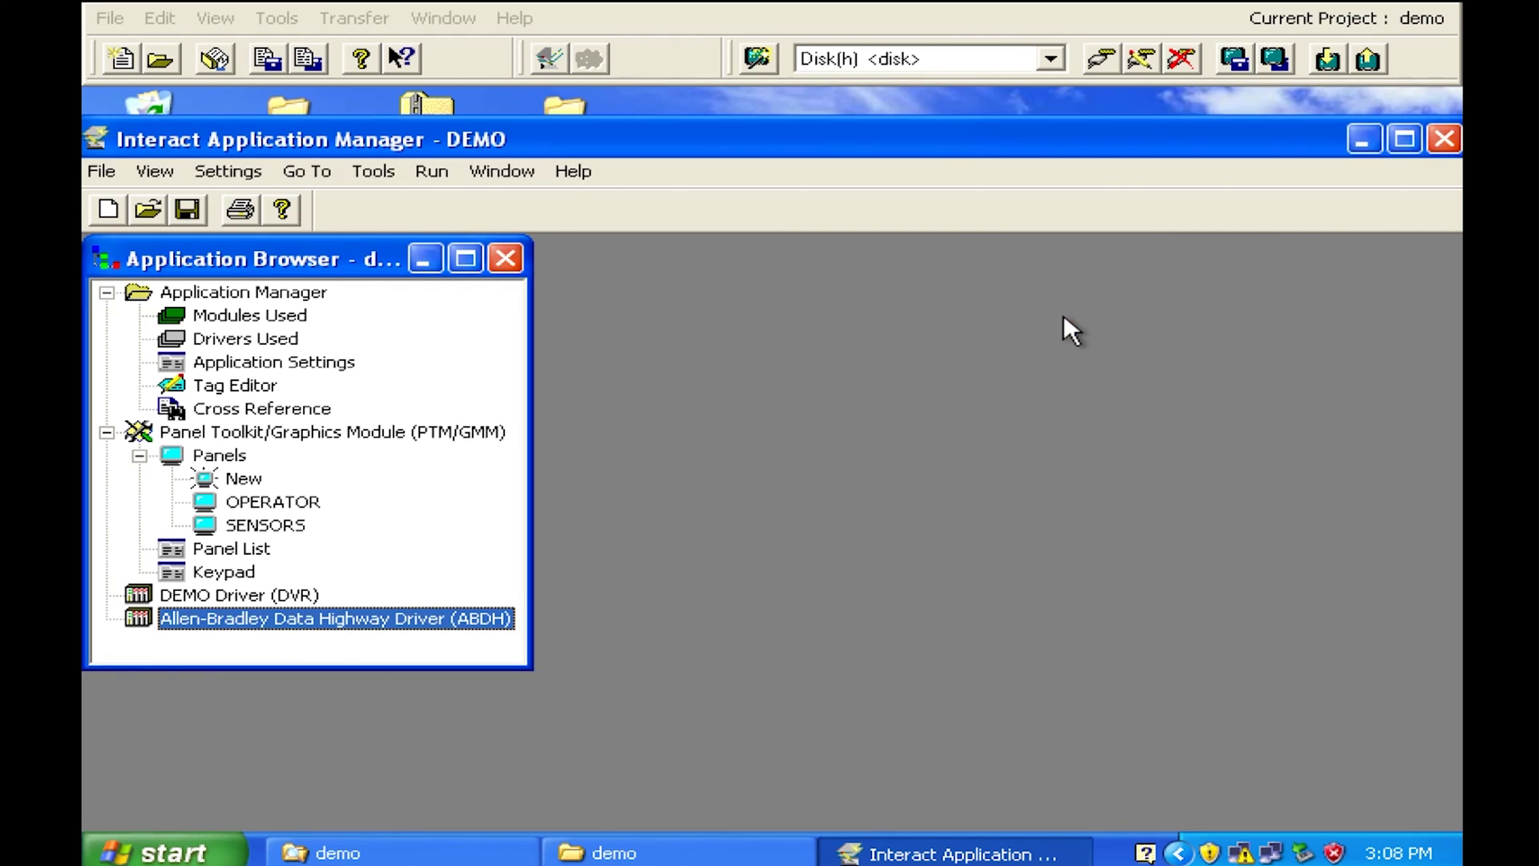
Step: Save all project files and choose demo as the startup application in Interact Settings
click(109, 174)
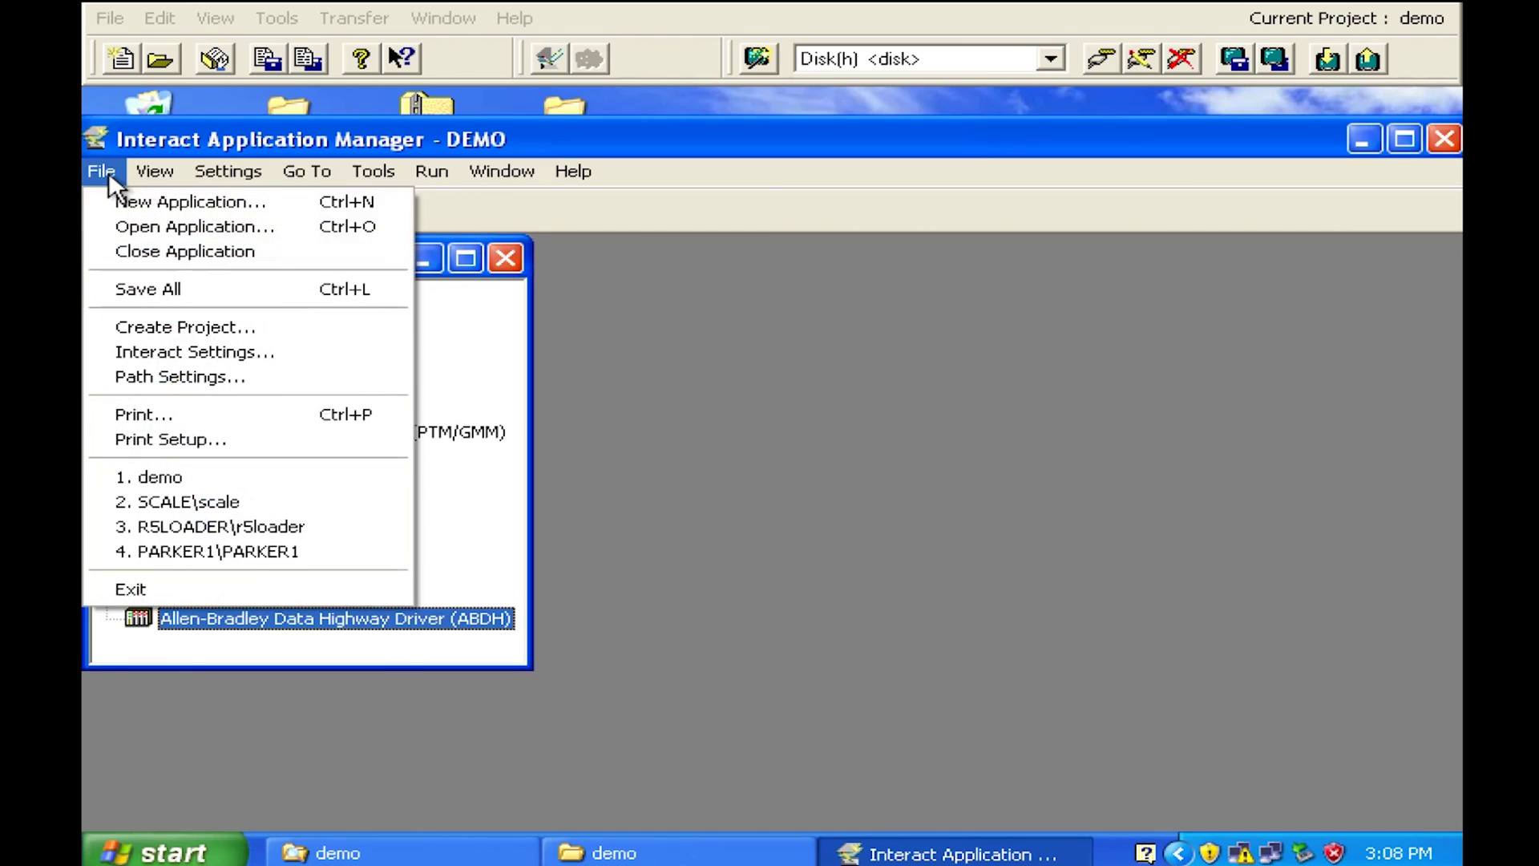
click(147, 288)
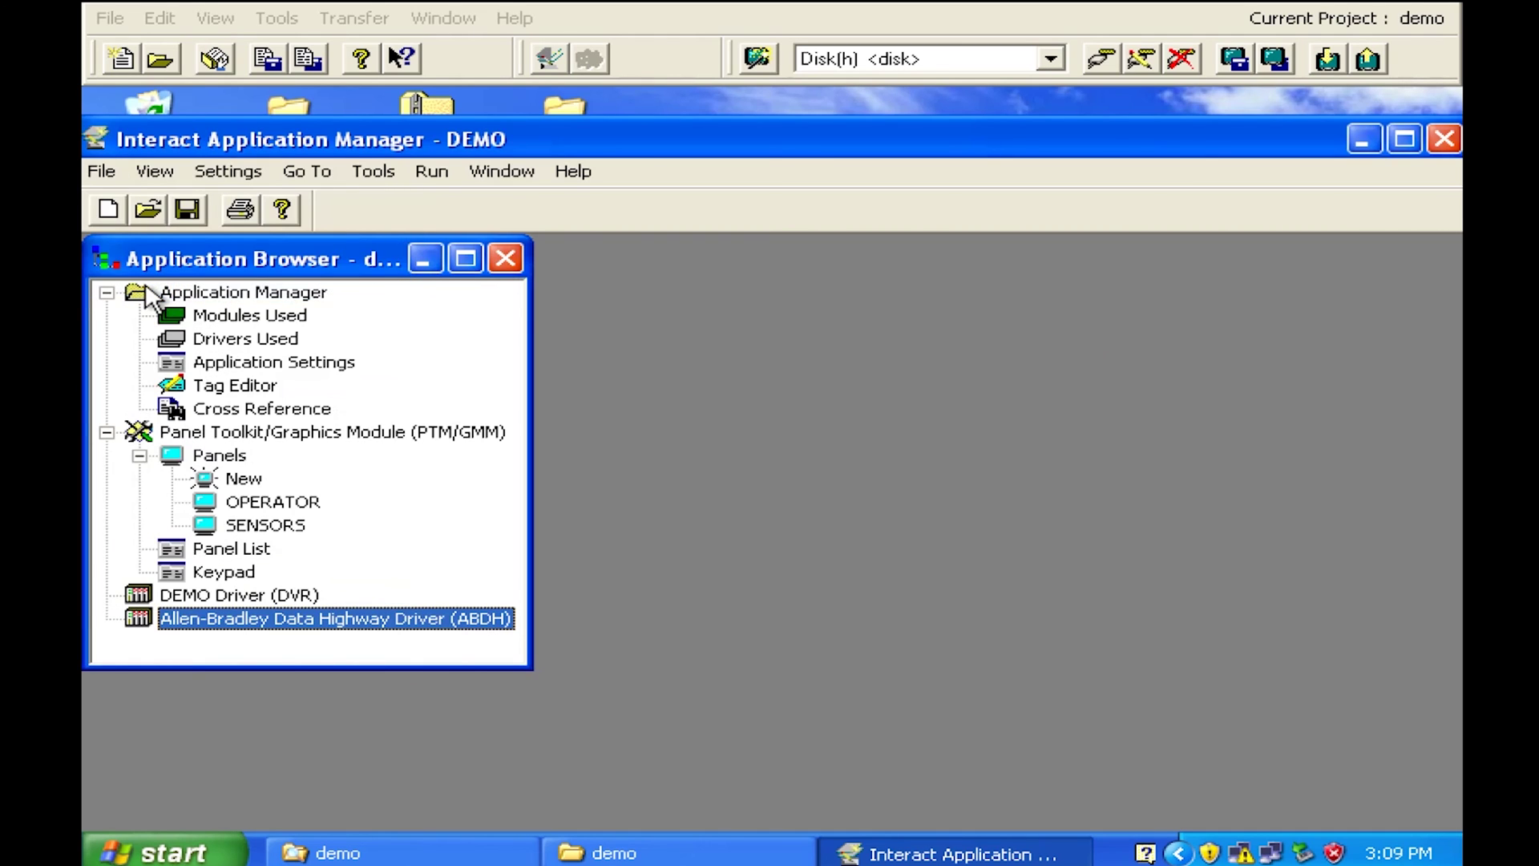
click(105, 172)
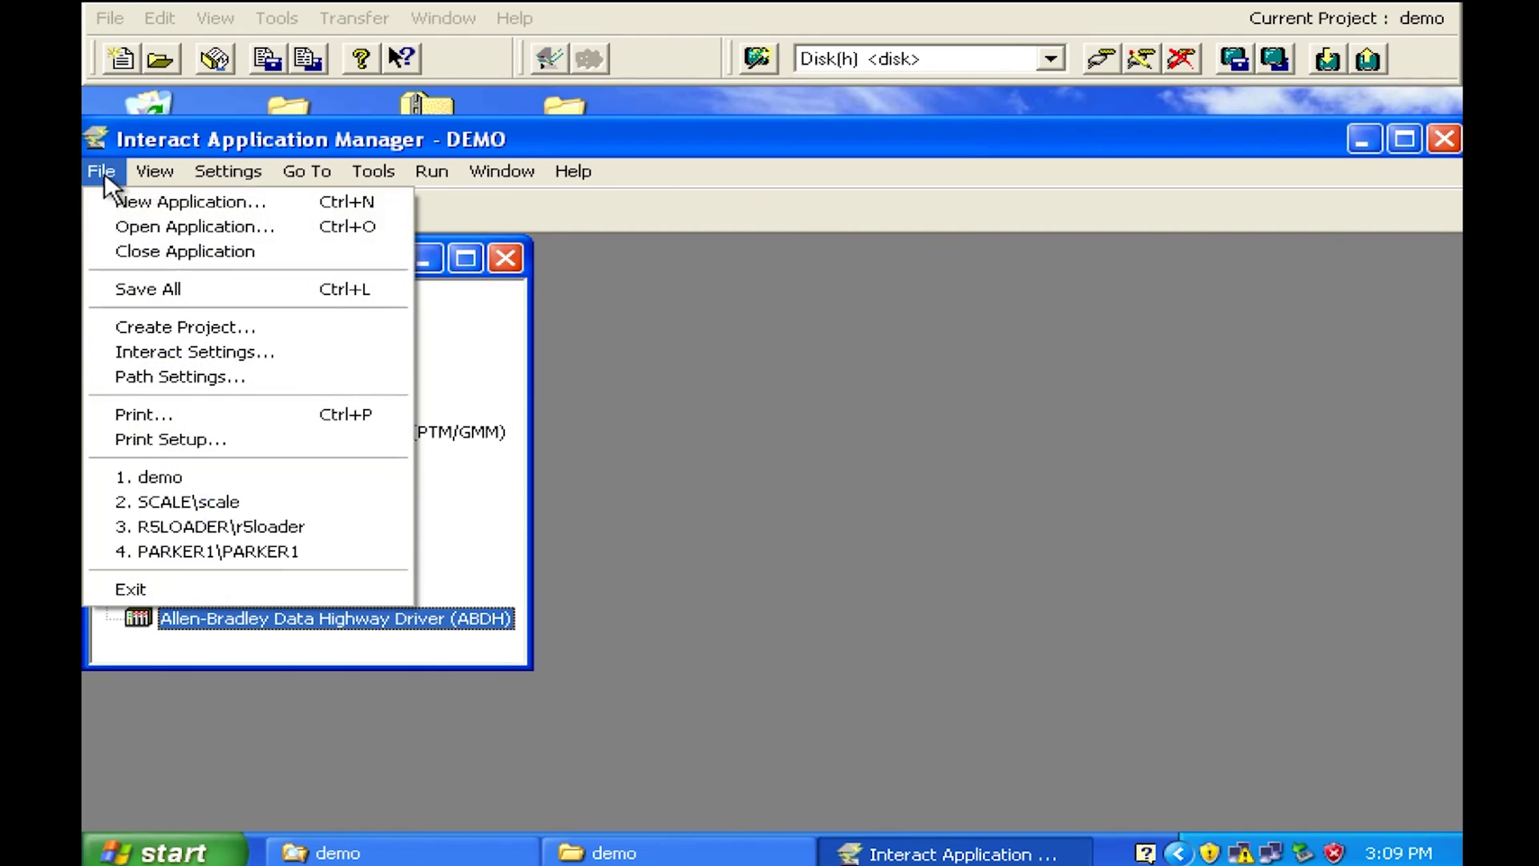
click(224, 351)
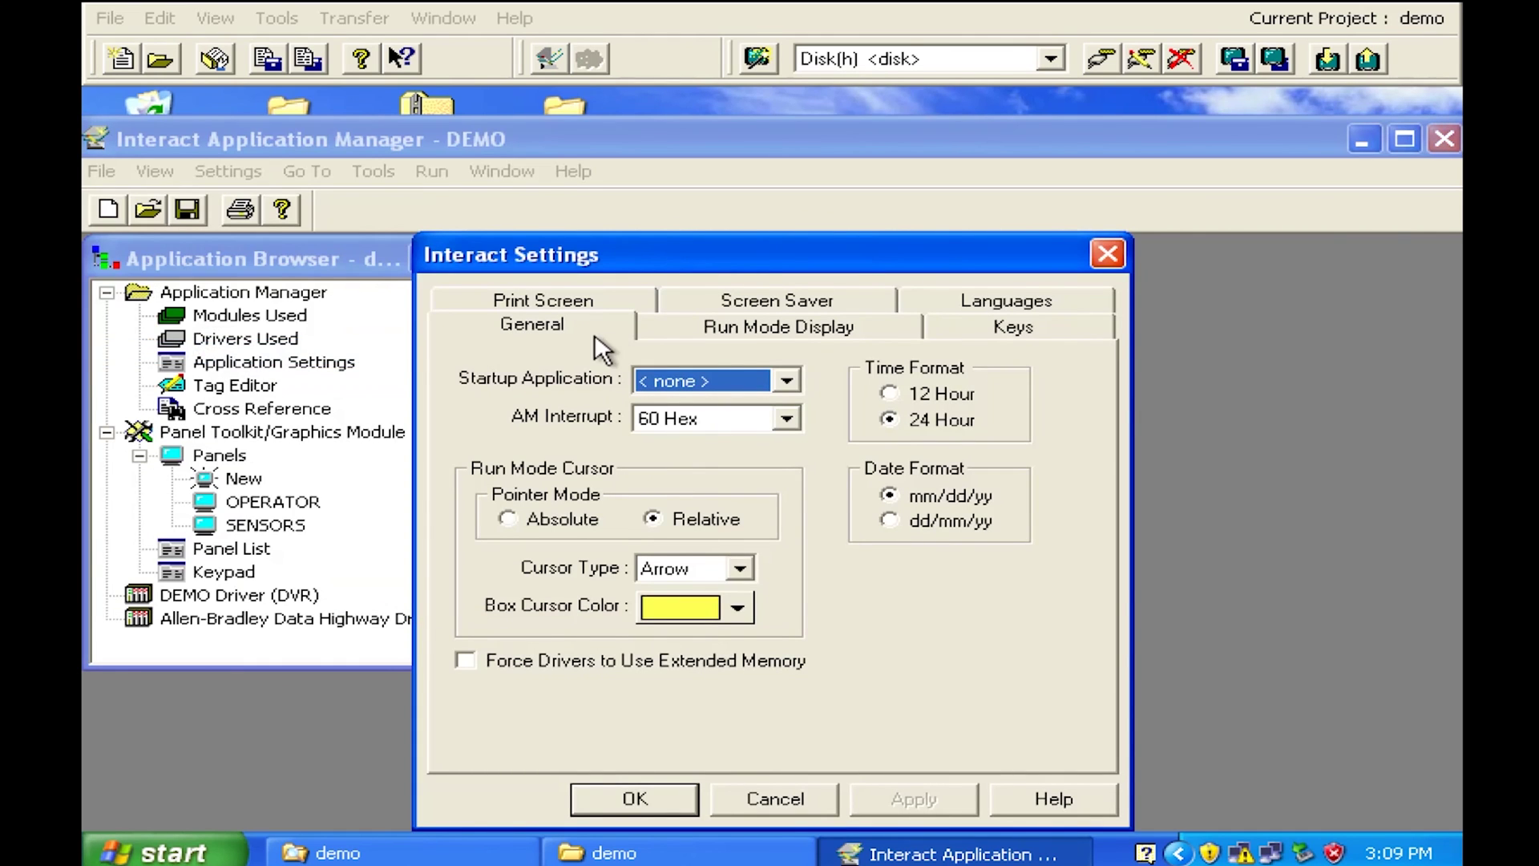
click(785, 376)
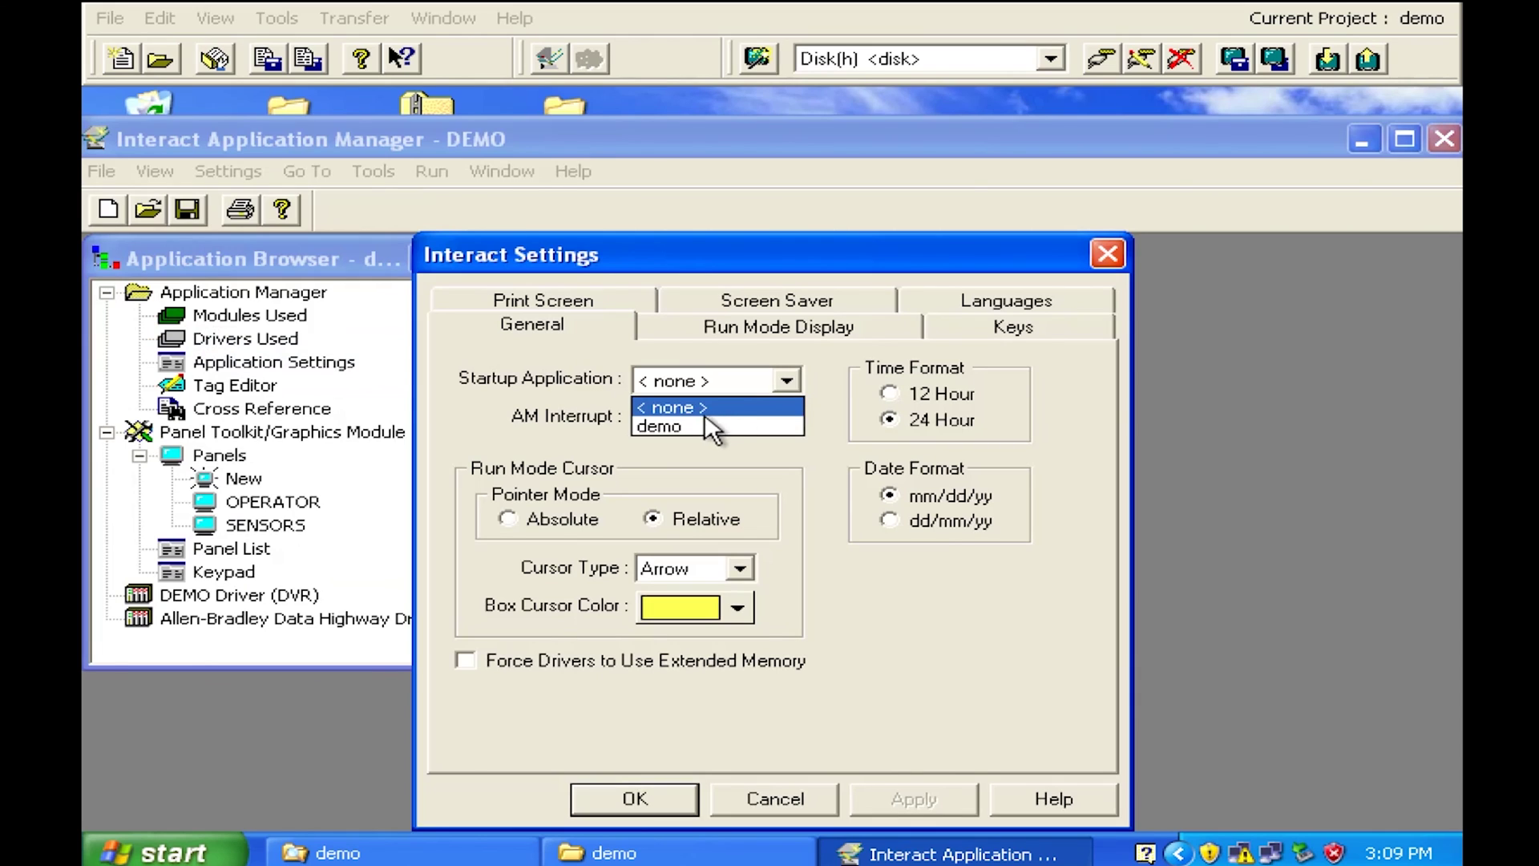
click(686, 420)
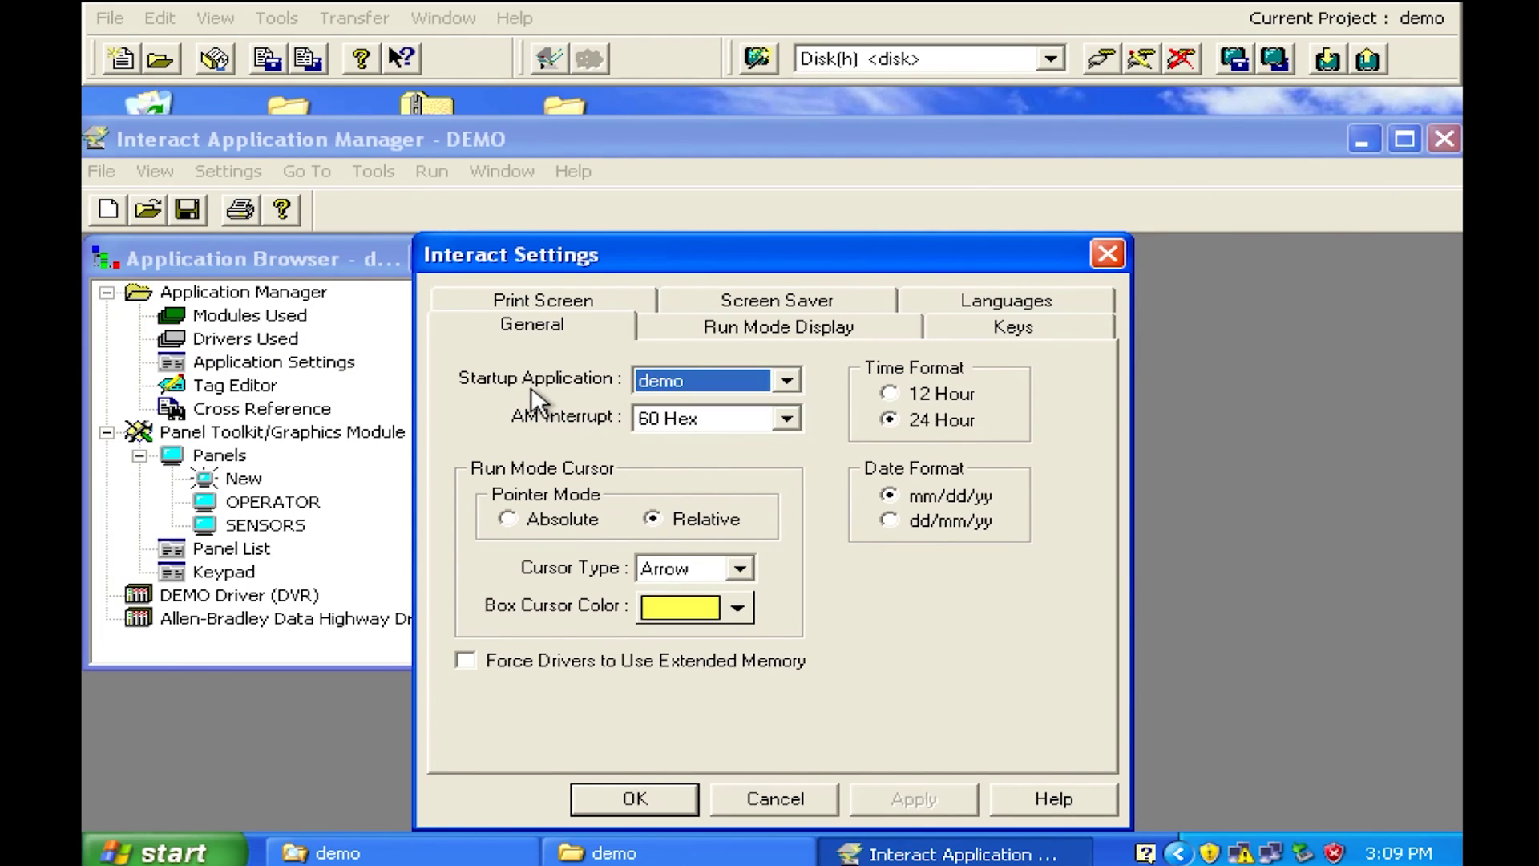
Step: Confirm the Interact settings and reopen Application Settings from the Application Manager entry
click(646, 798)
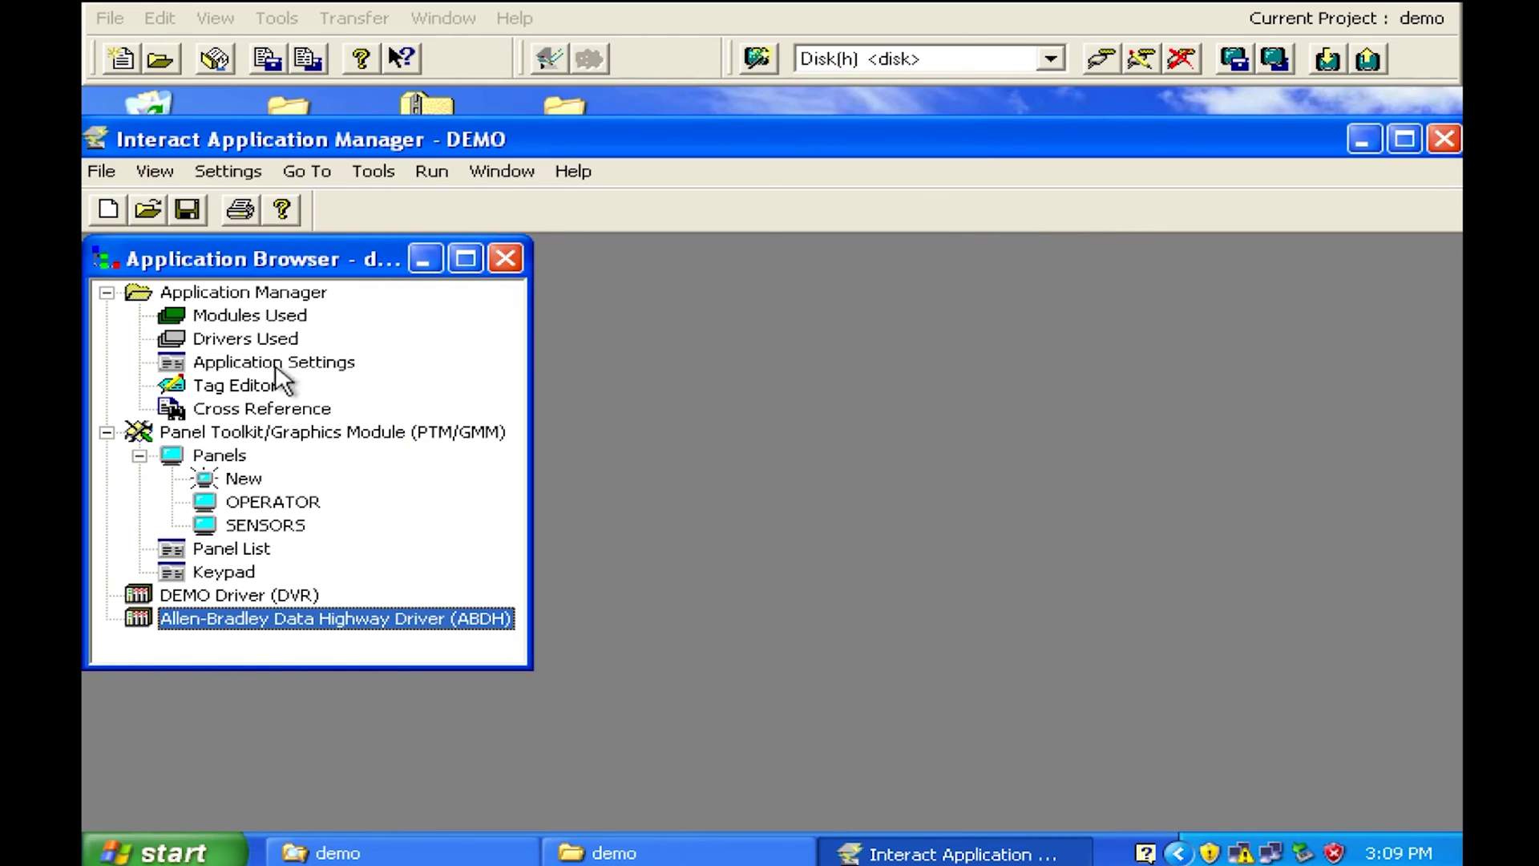
click(258, 295)
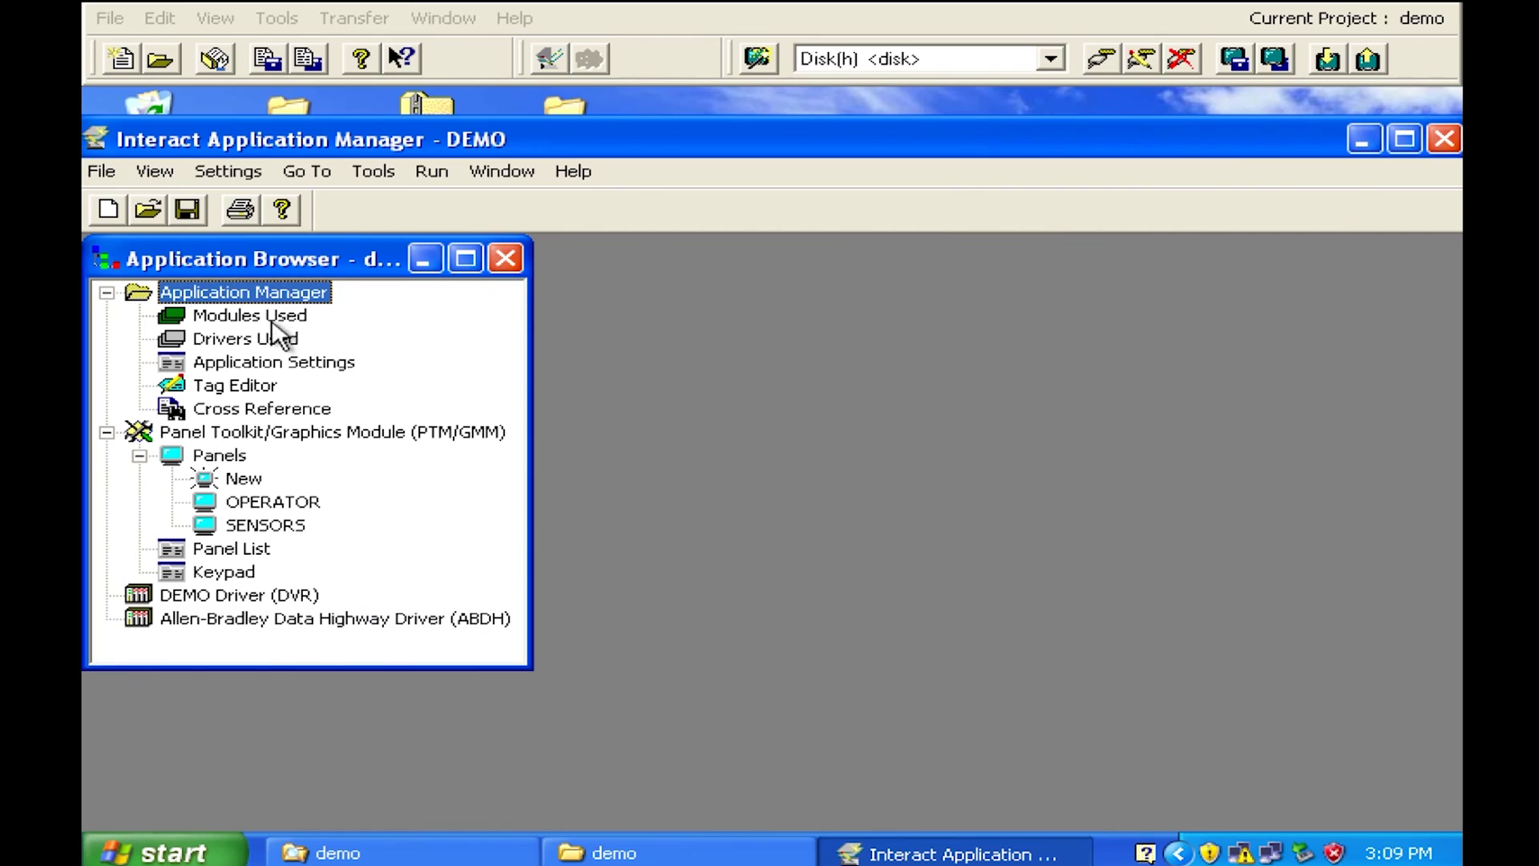
double_click(270, 365)
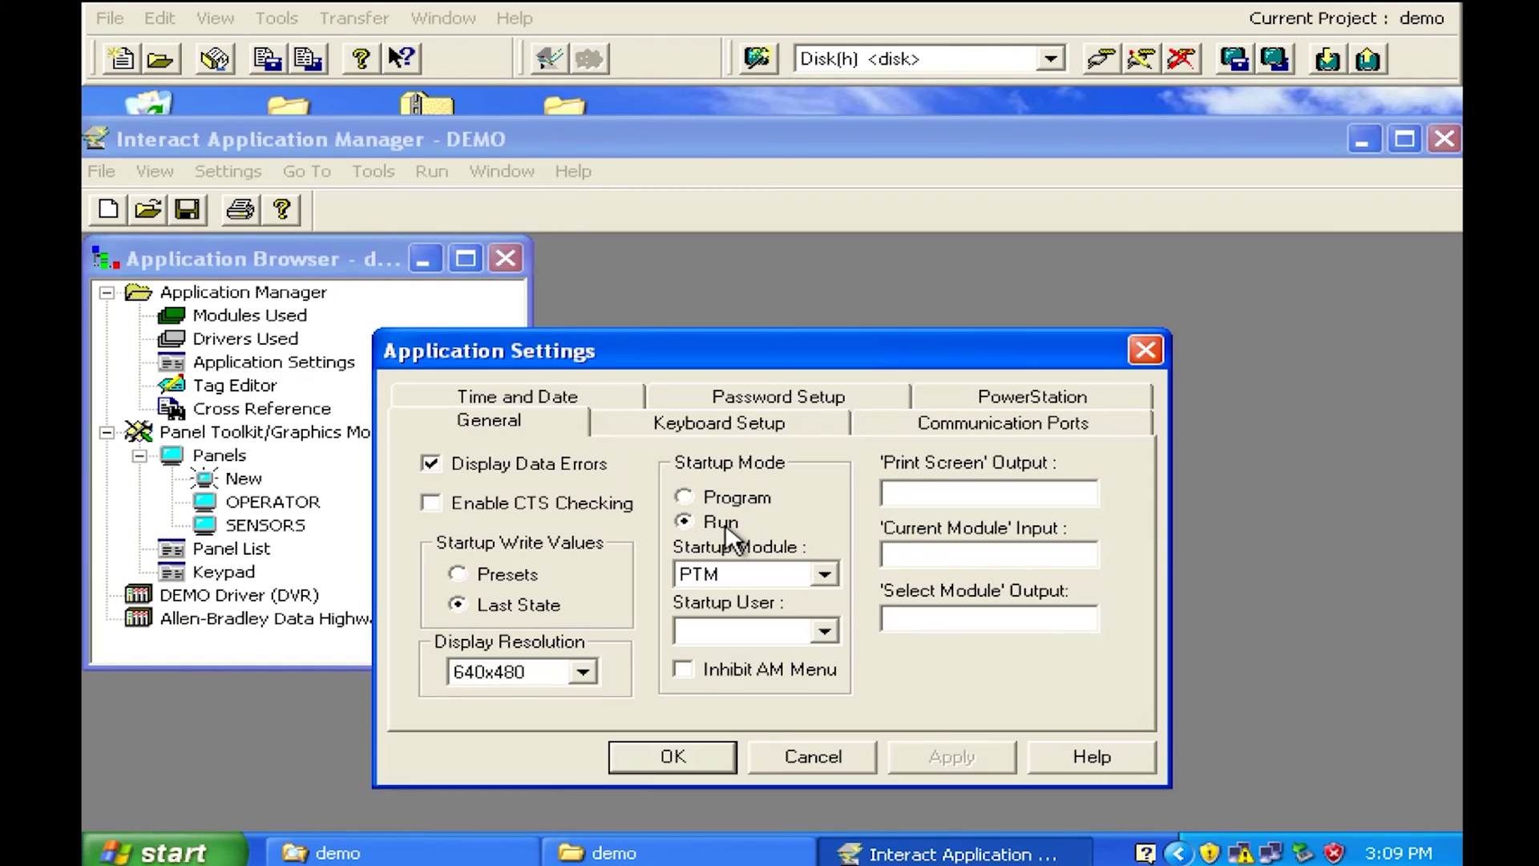
Step: Accept the Application Settings showing Run startup mode with PTM
click(680, 750)
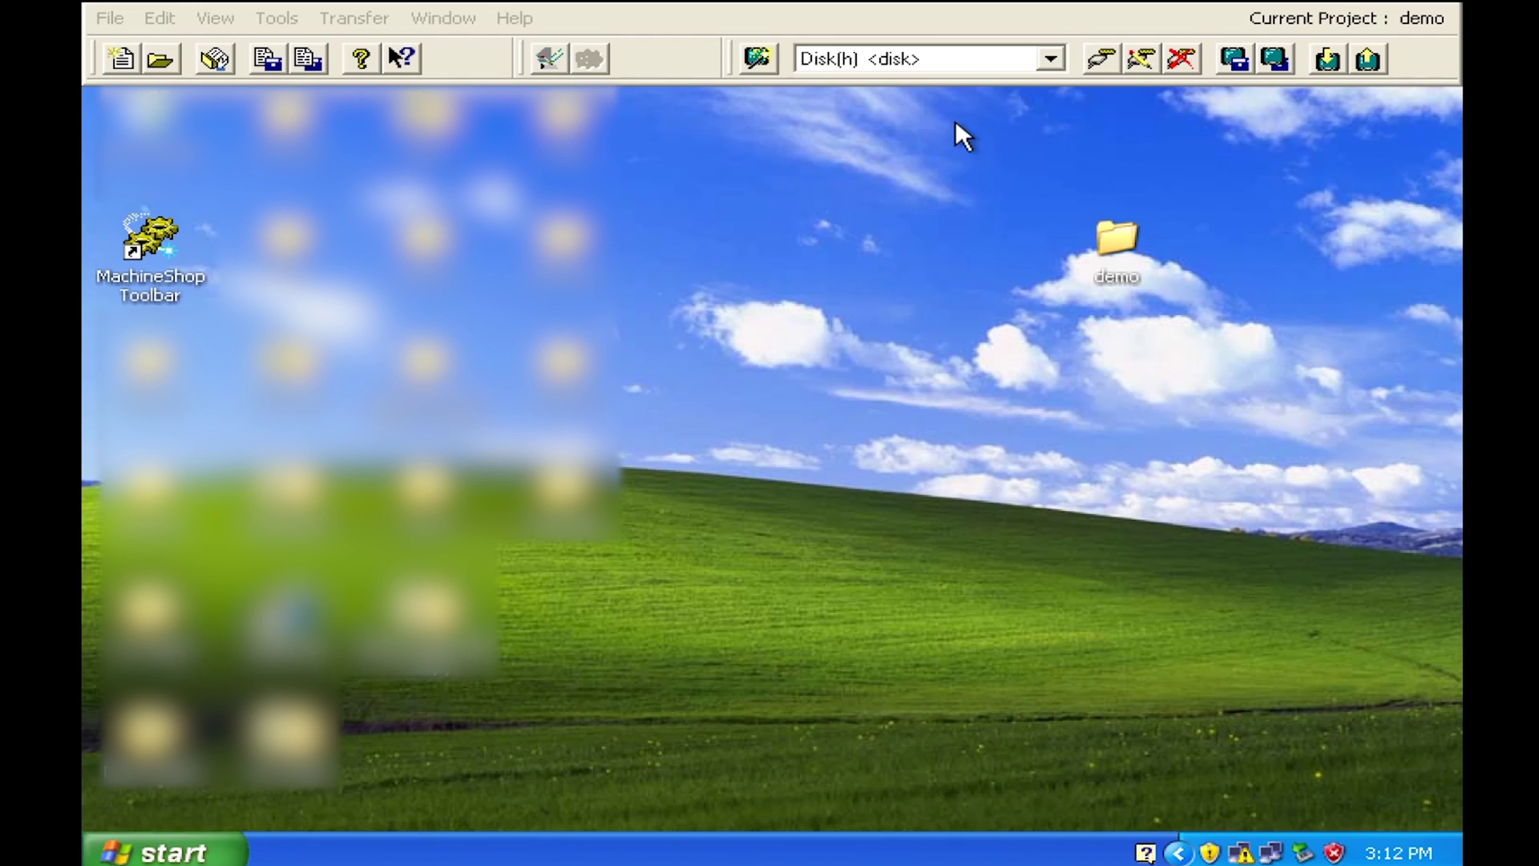
Step: Download the complete demo project with all files, replacing PA2_VGA on the runtime
click(1327, 57)
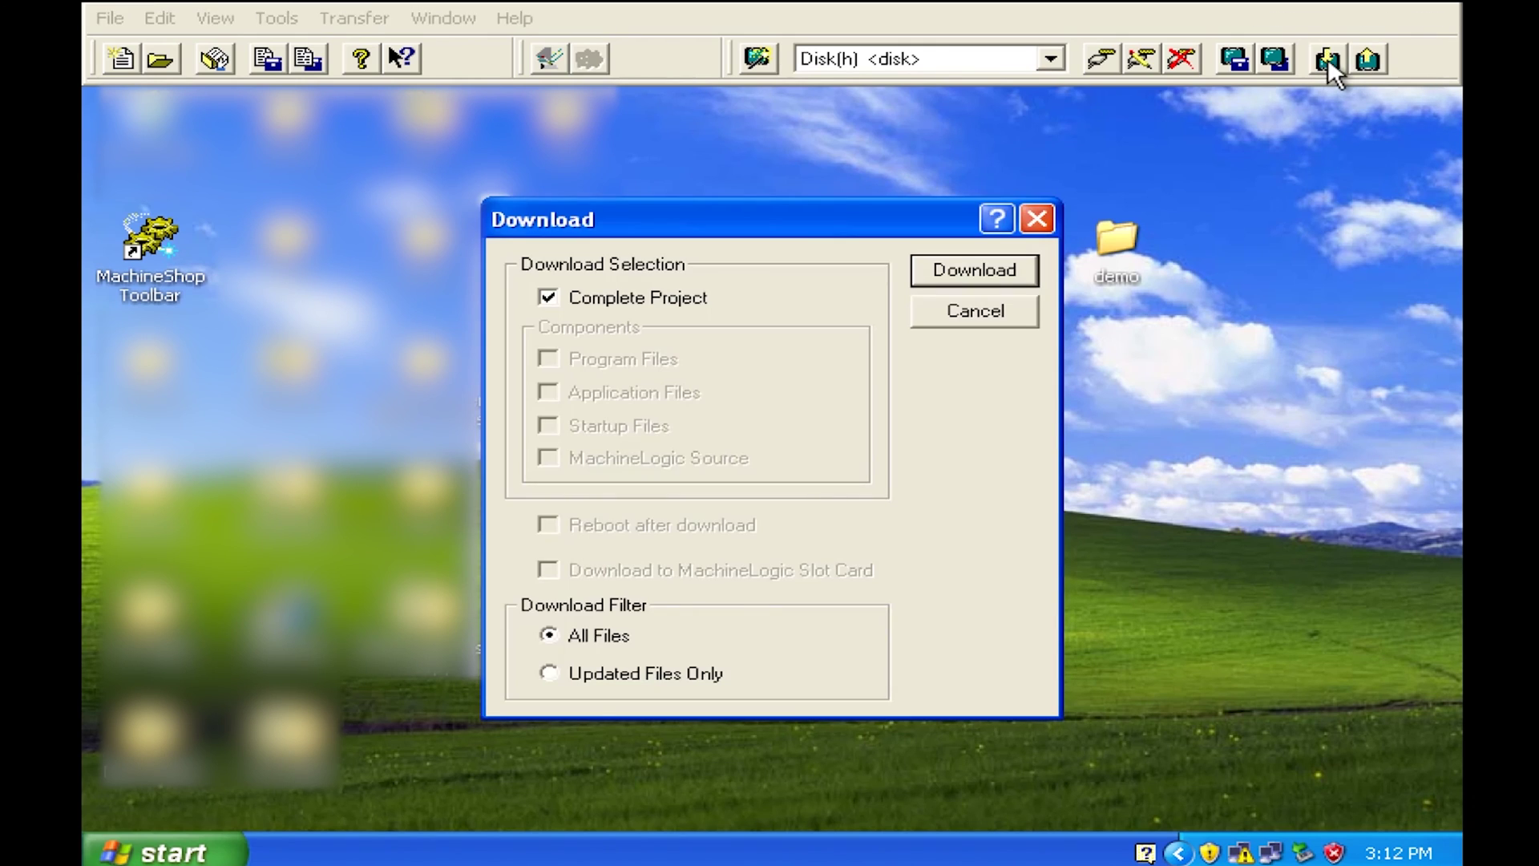
click(980, 269)
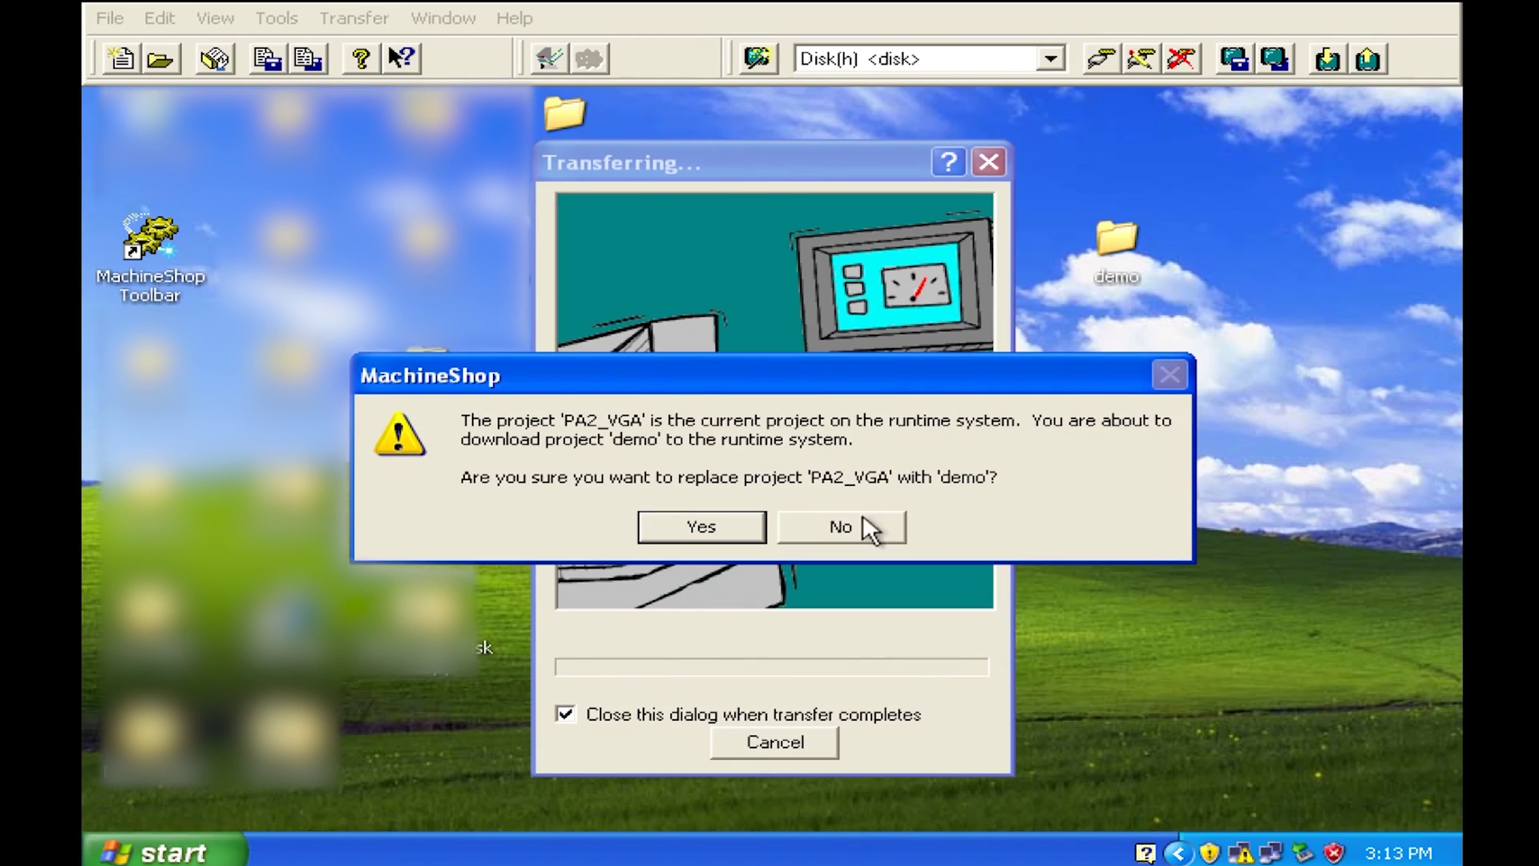
click(702, 526)
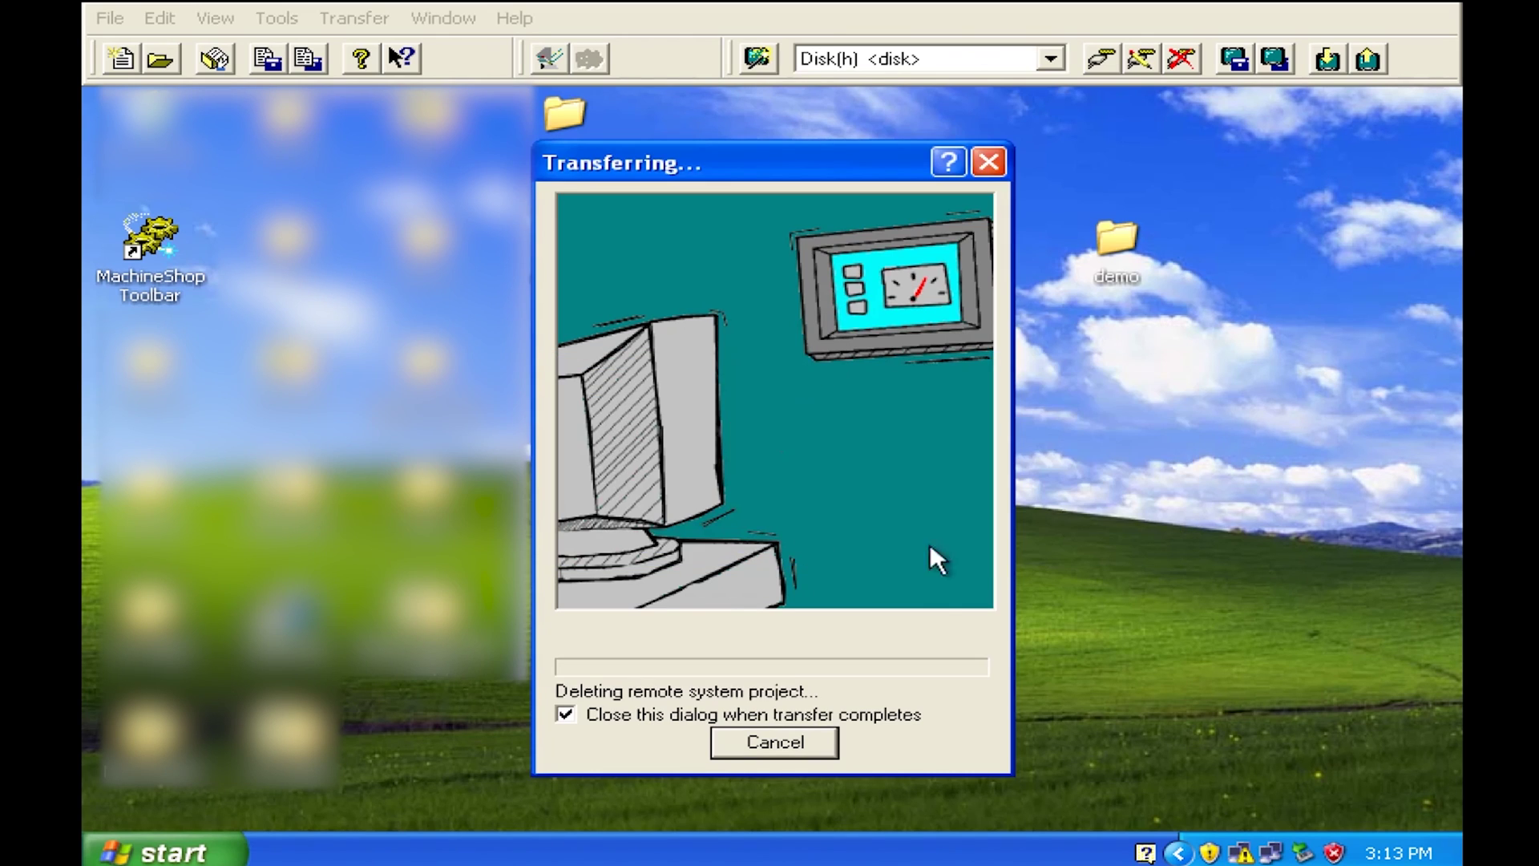